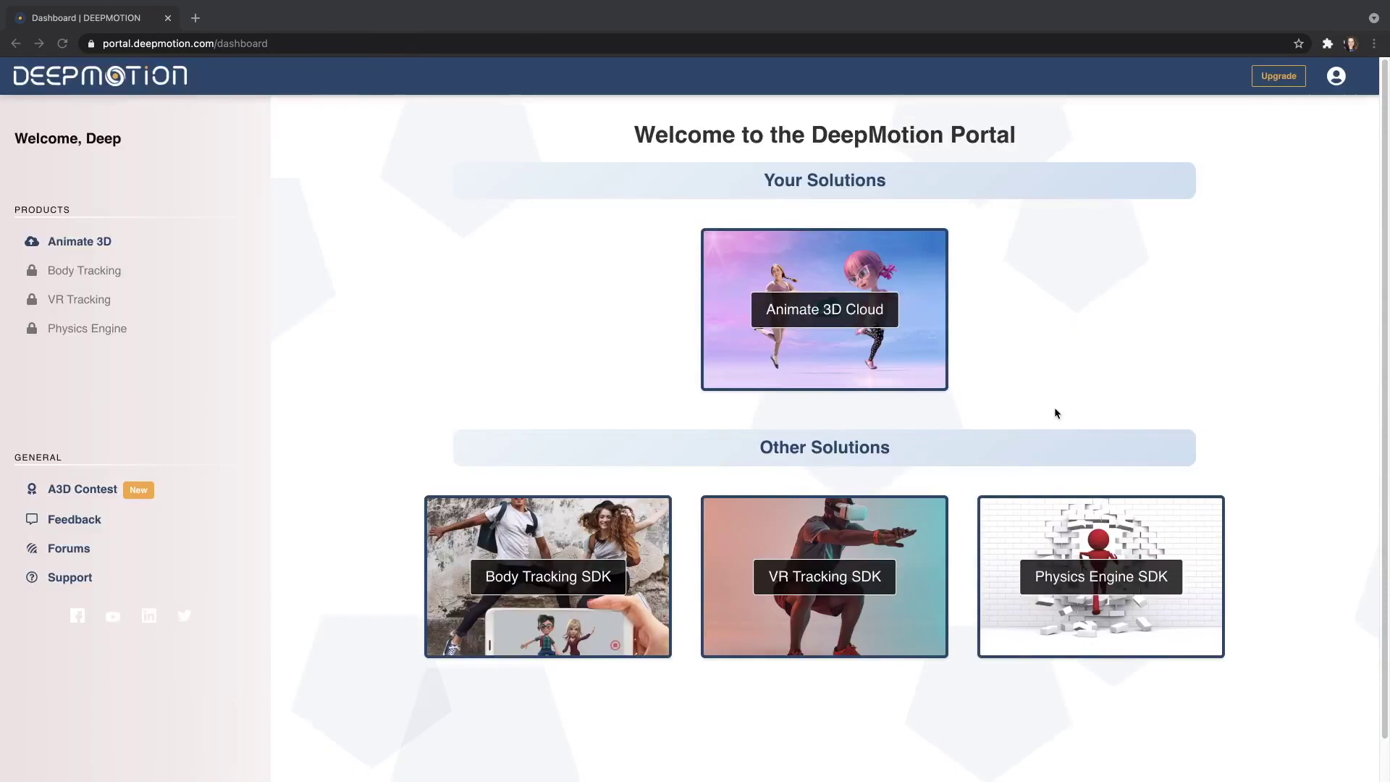
- Start a new Animate 3D animation using the Default character type
{"action": "left_click", "coordinate": [879, 351]}
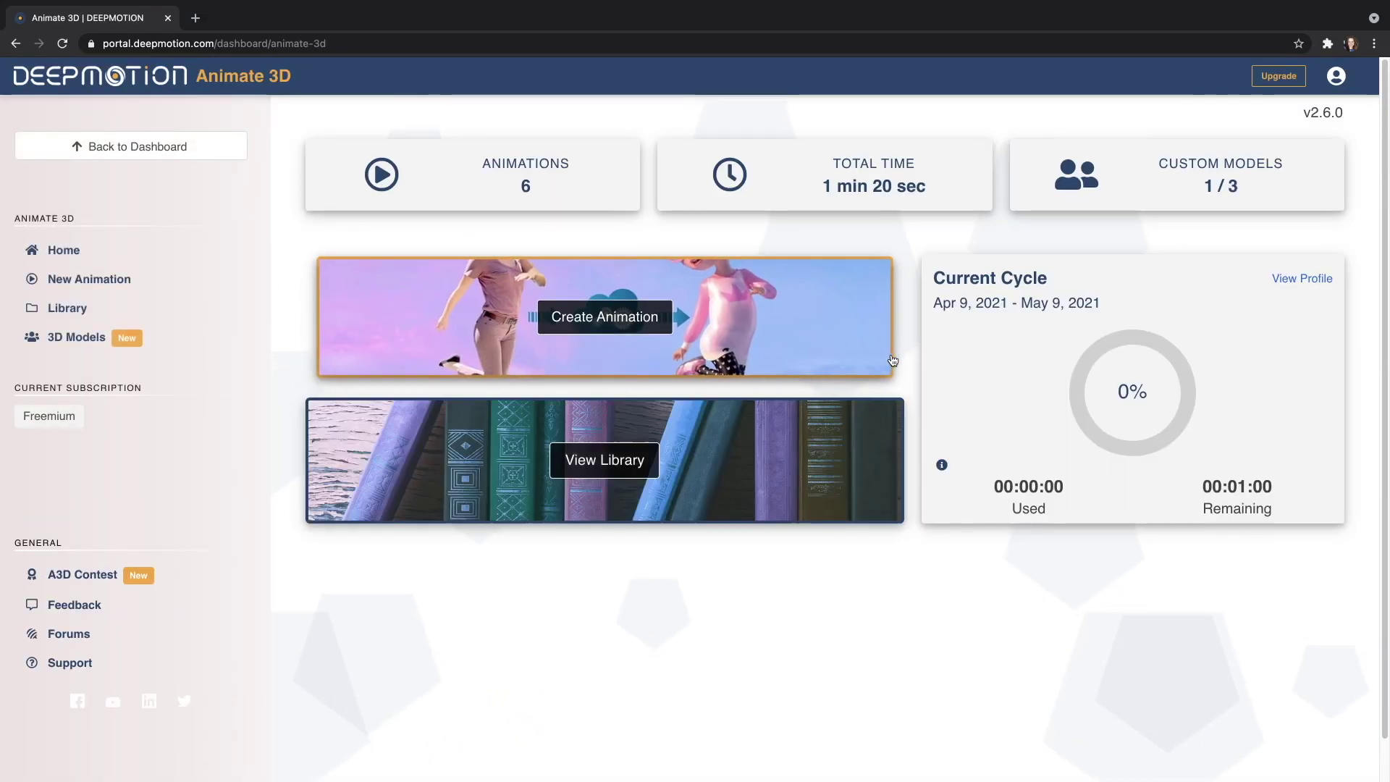
{"action": "left_click", "coordinate": [733, 333]}
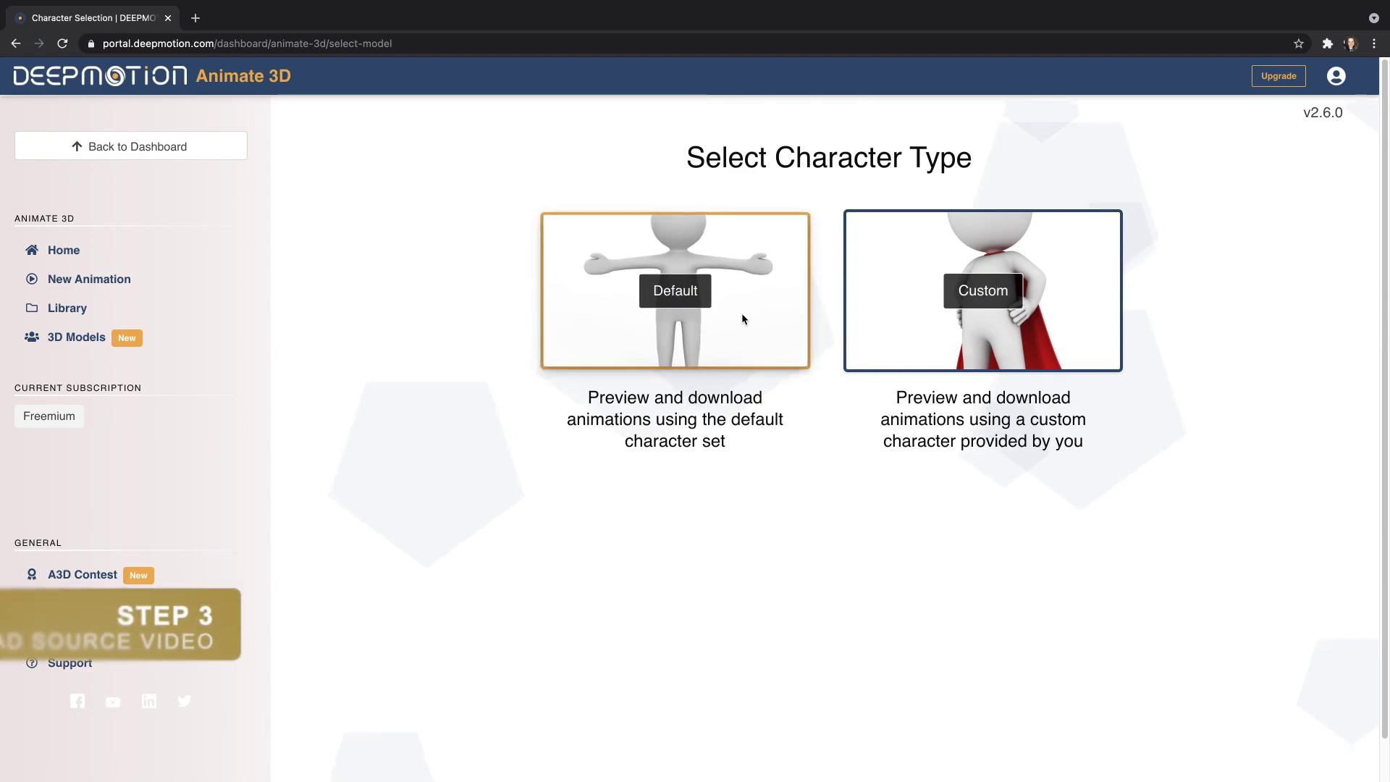
{"action": "left_click", "coordinate": [743, 316]}
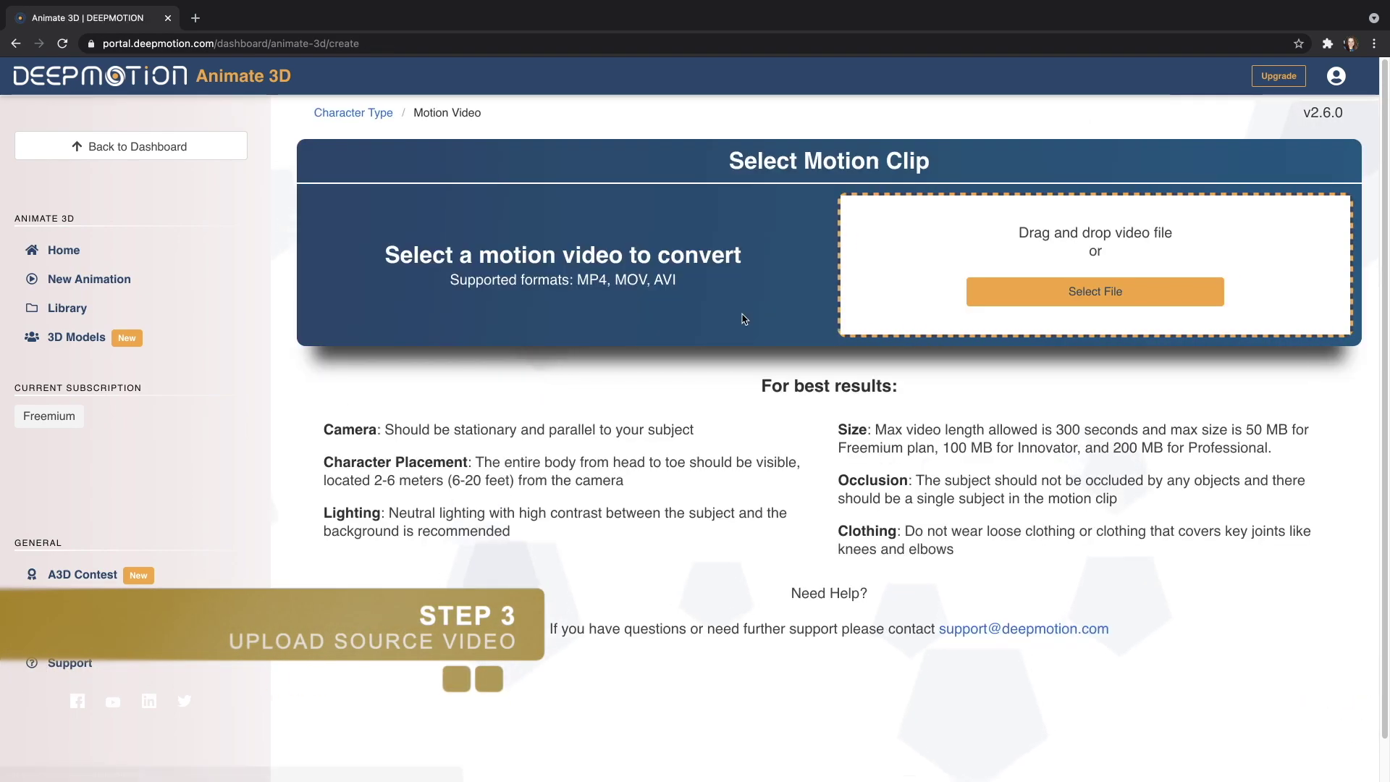
- Upload EndlessReference_Roundhouse.mp4 from Downloads as the motion clip
{"action": "left_click", "coordinate": [1189, 301]}
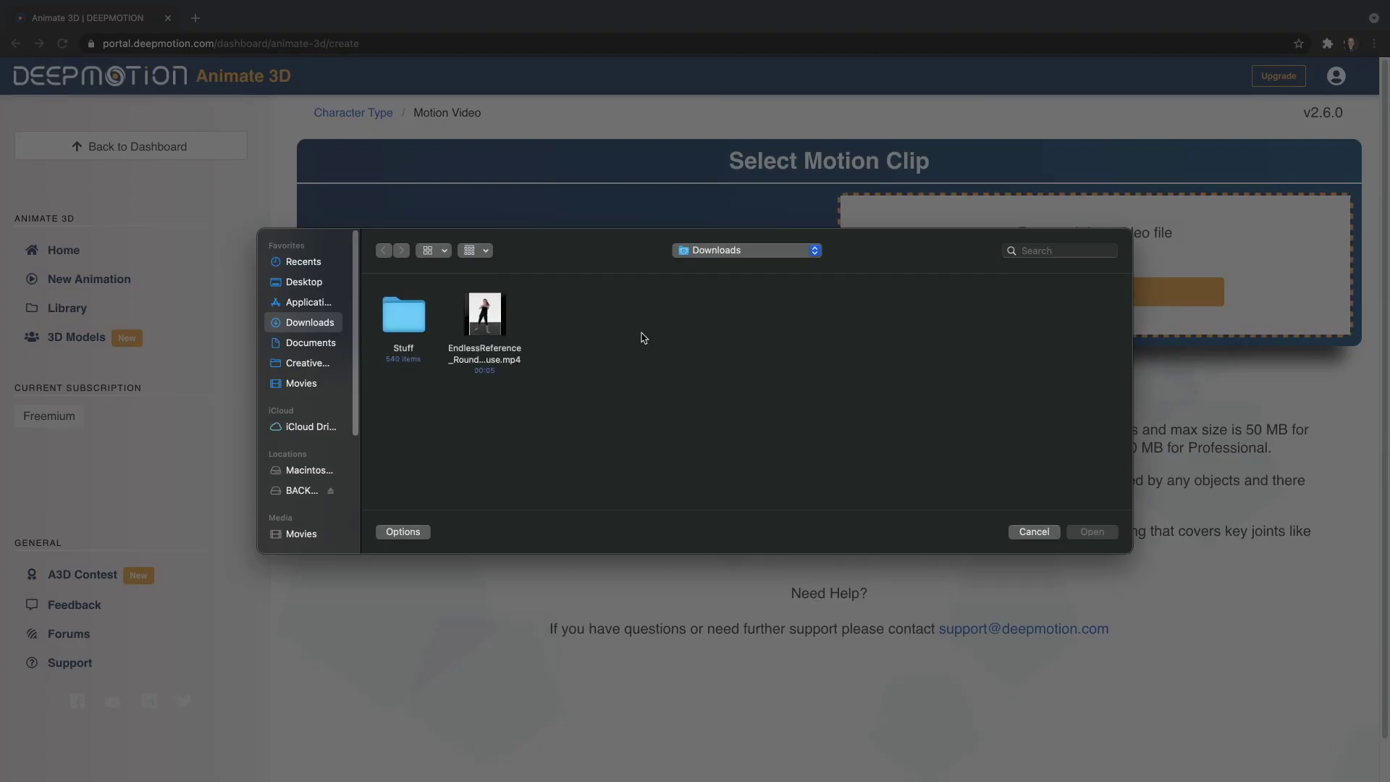
{"action": "left_click", "coordinate": [518, 354]}
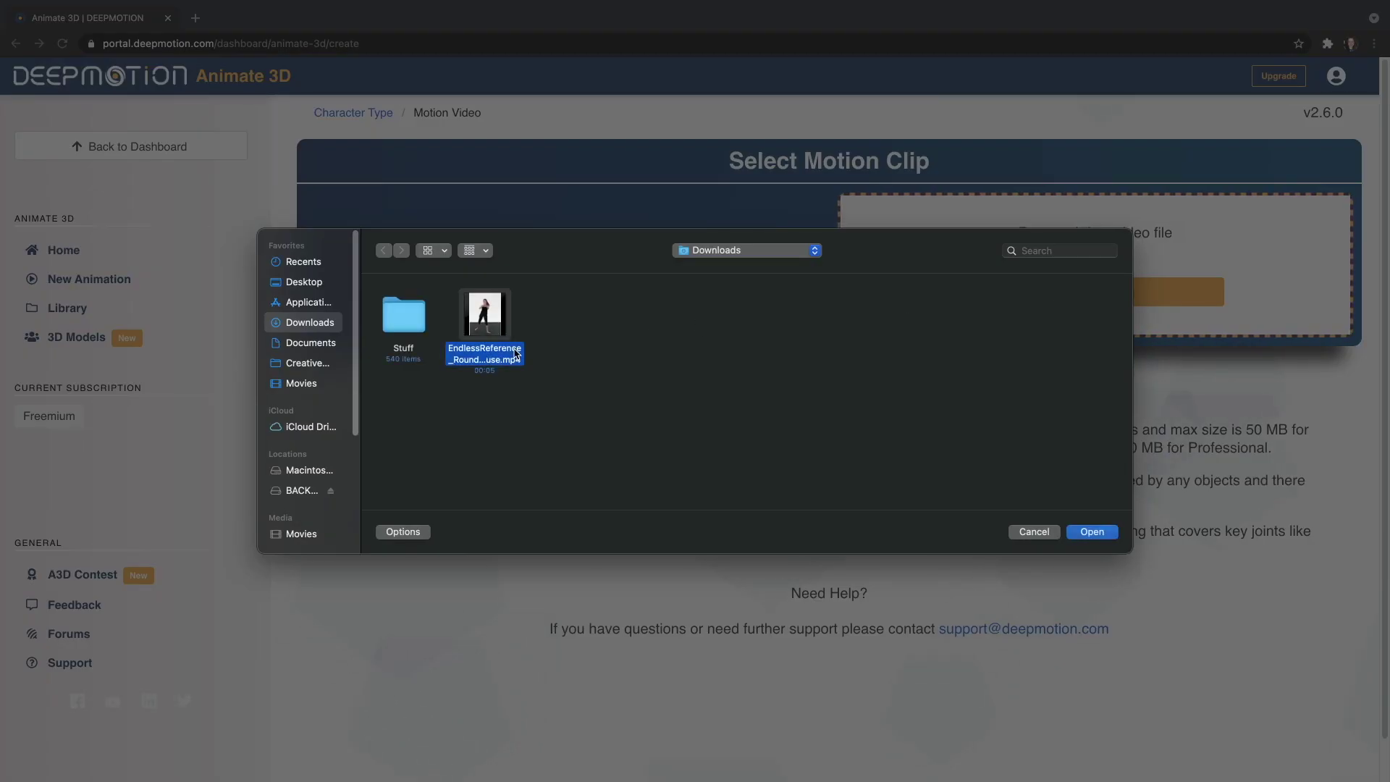
{"action": "left_click", "coordinate": [1106, 533]}
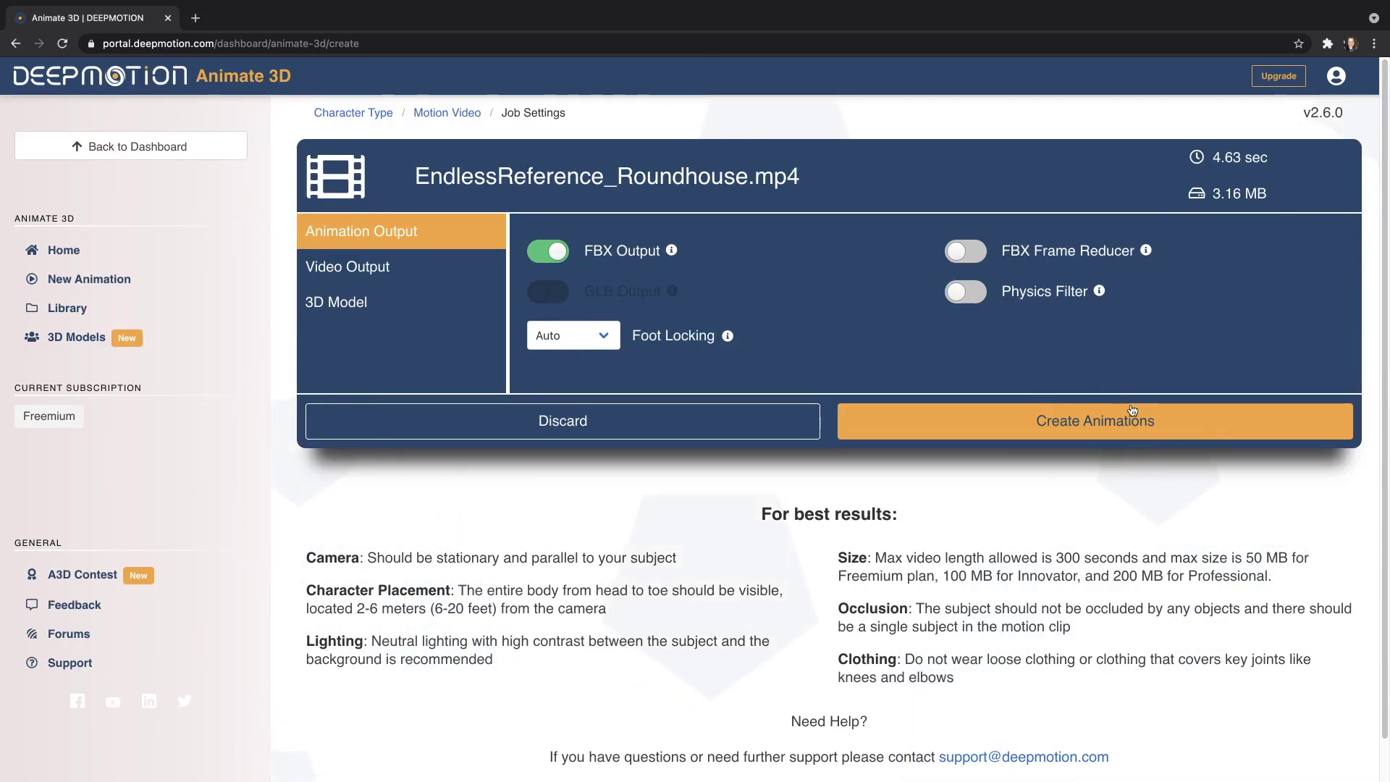
- Generate the roundhouse animation and download the Adult Female version as FBX
{"action": "left_click", "coordinate": [1202, 426]}
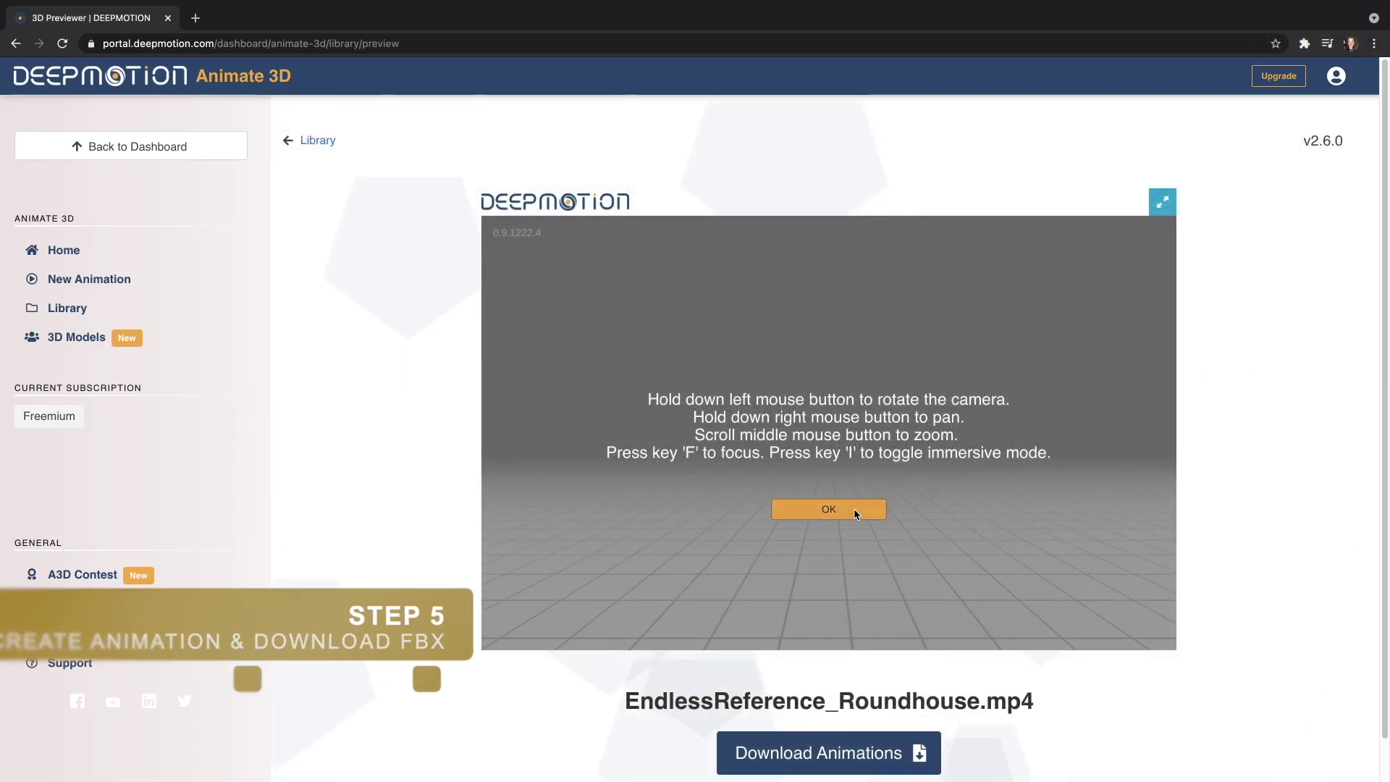
{"action": "left_click", "coordinate": [853, 508]}
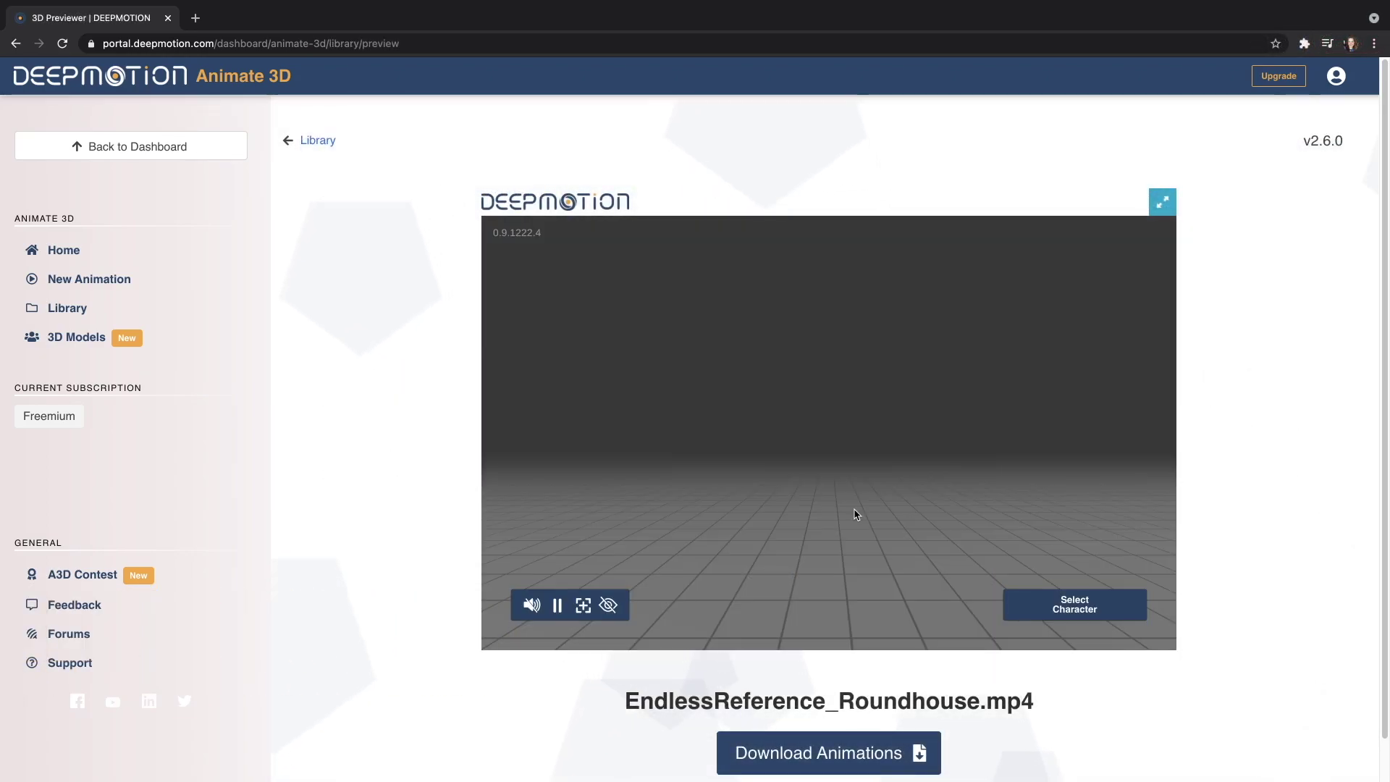
{"action": "left_click_drag", "start_coordinate": [999, 512], "coordinate": [967, 762]}
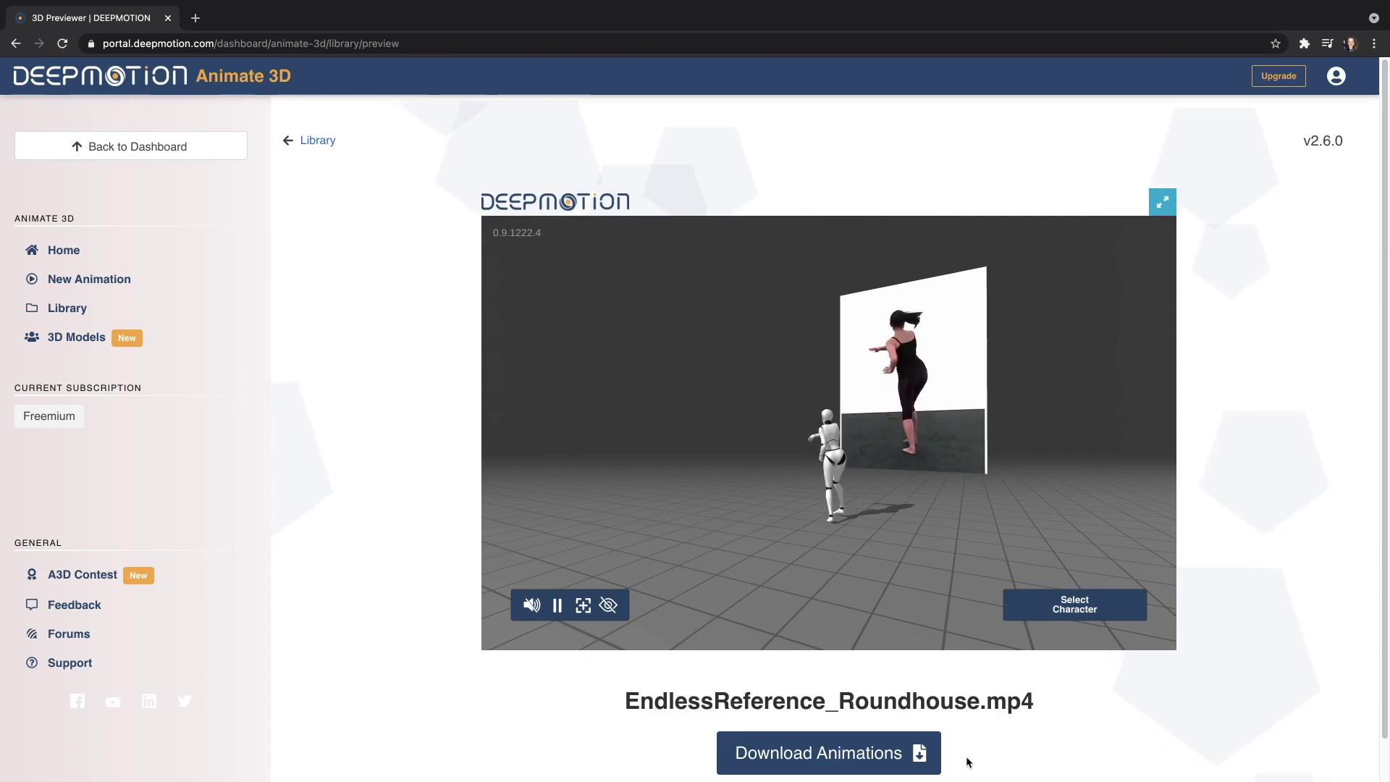
{"action": "left_click", "coordinate": [901, 746]}
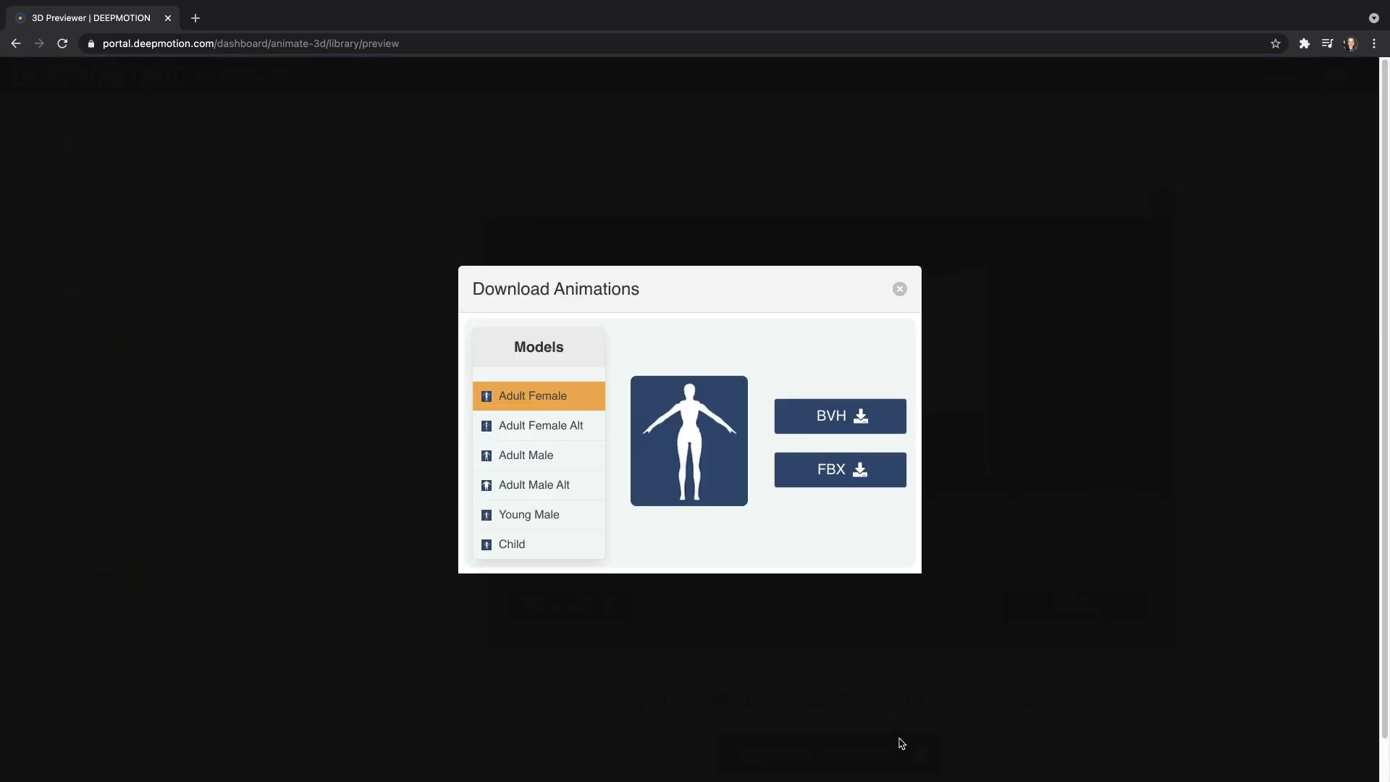
{"action": "left_click", "coordinate": [847, 479]}
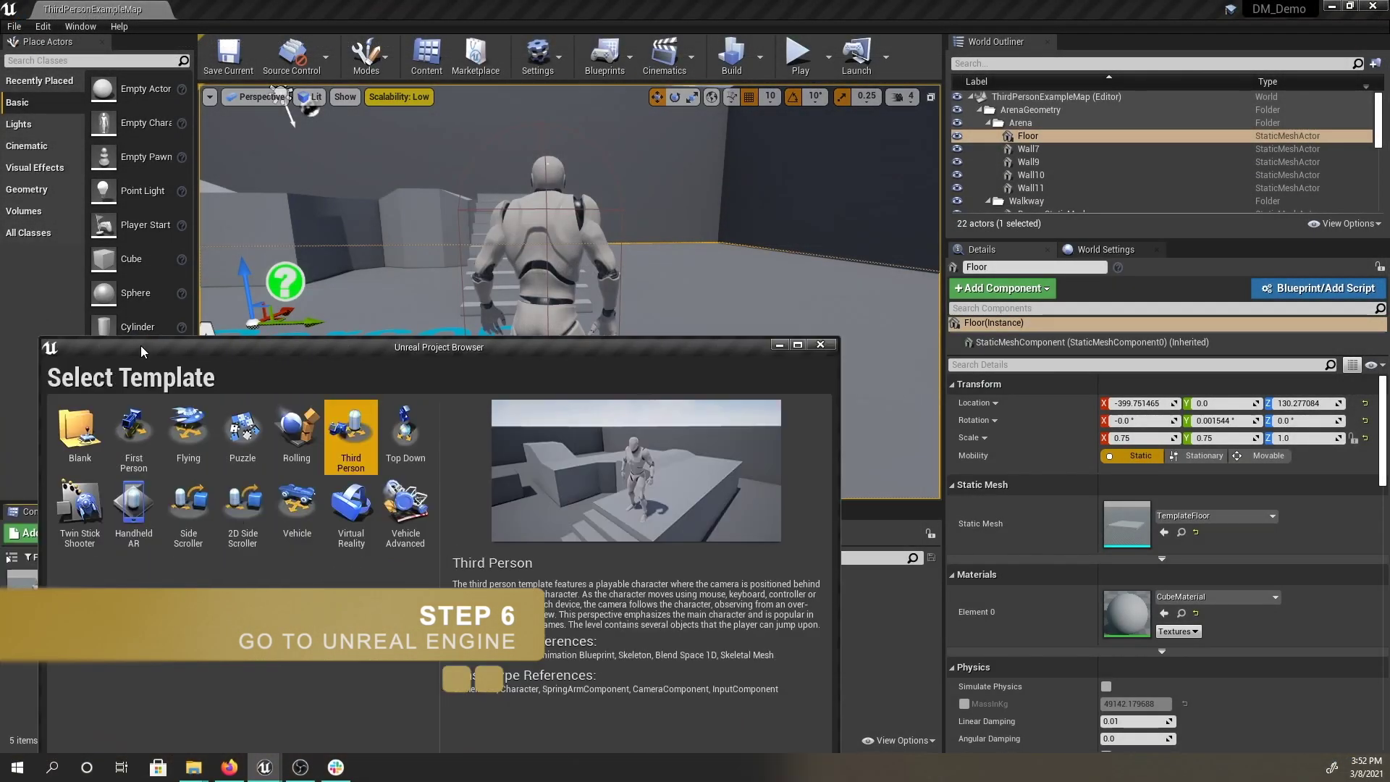
- Open SK_Mannequin from Mannequin/Character/Mesh to inspect its skeleton, then close it
{"action": "left_click_drag", "start_coordinate": [141, 352], "coordinate": [395, 194]}
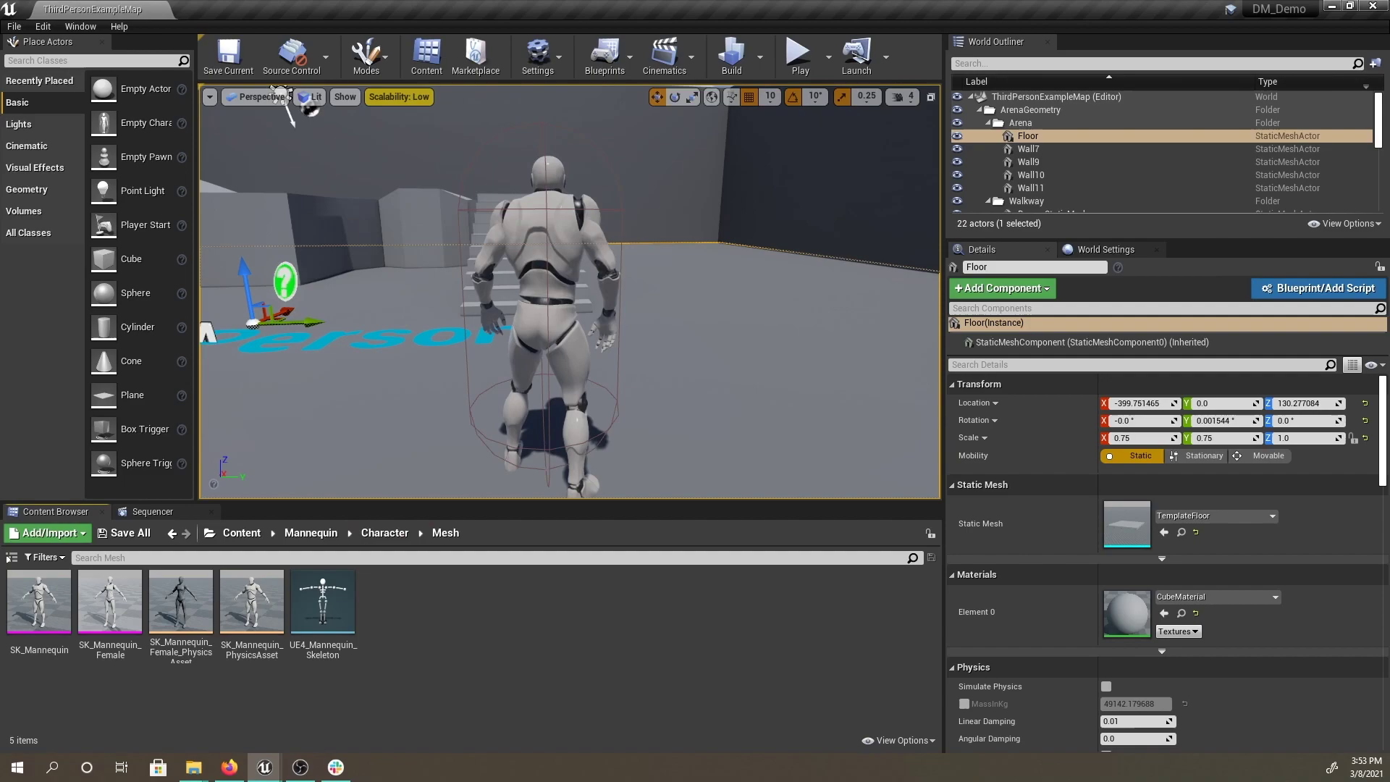
{"action": "mouse_move", "coordinate": [43, 610]}
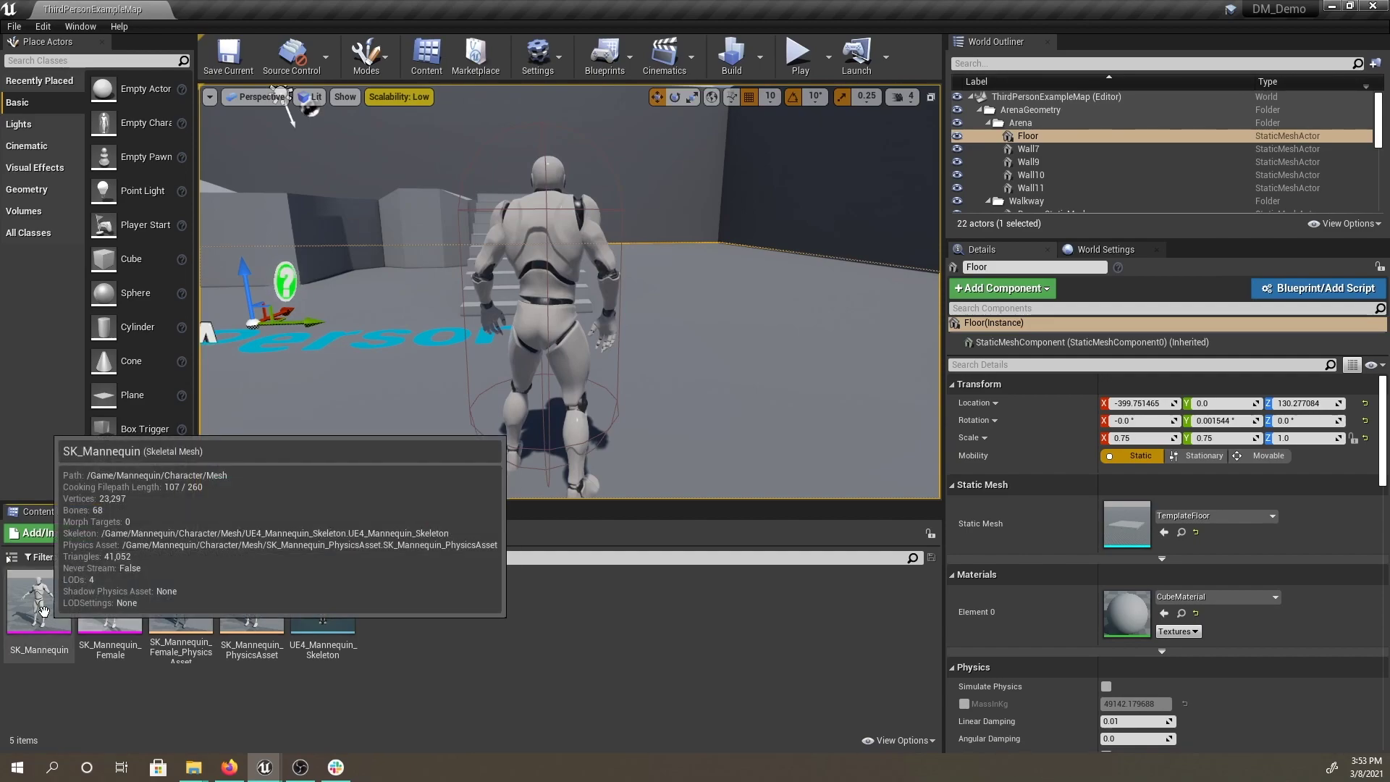
{"action": "double_click", "coordinate": [44, 610]}
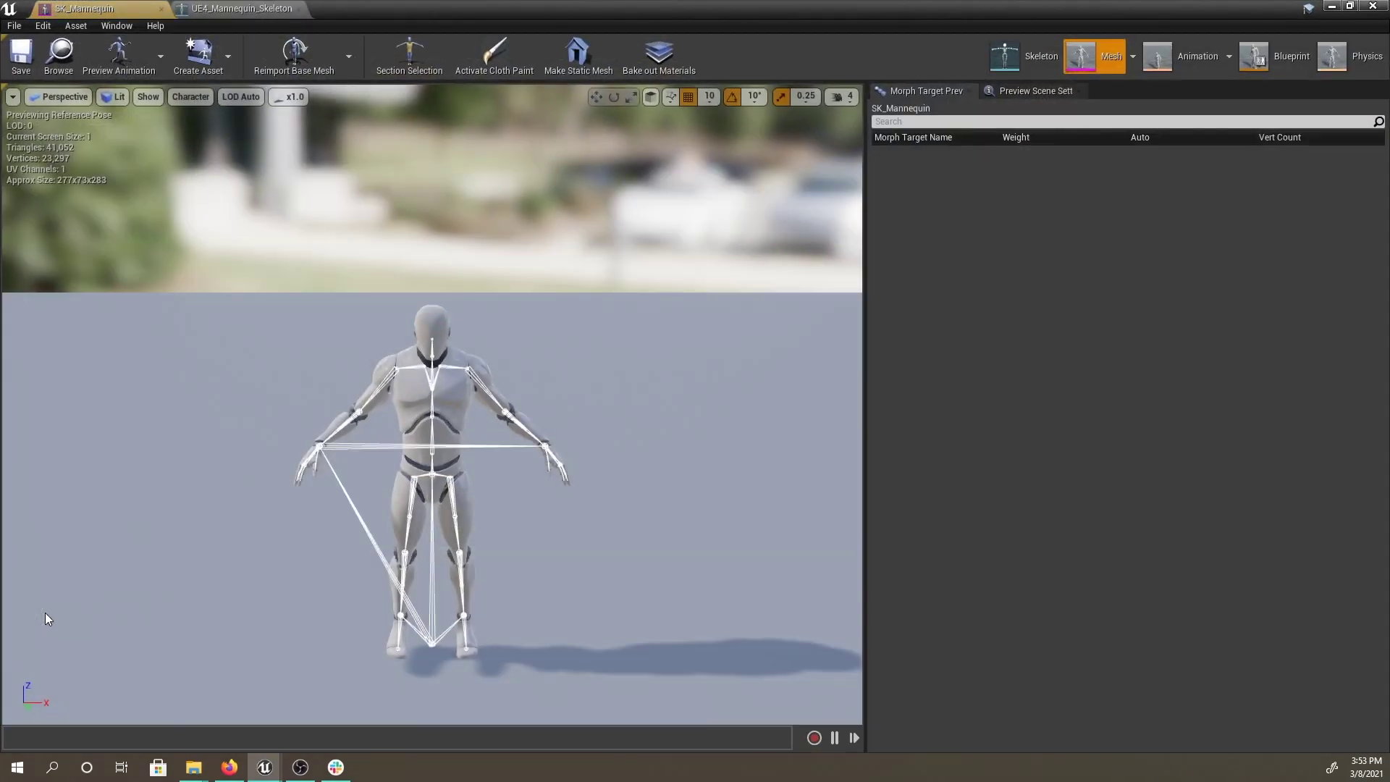
{"action": "right_click_drag", "start_coordinate": [478, 405], "coordinate": [478, 362]}
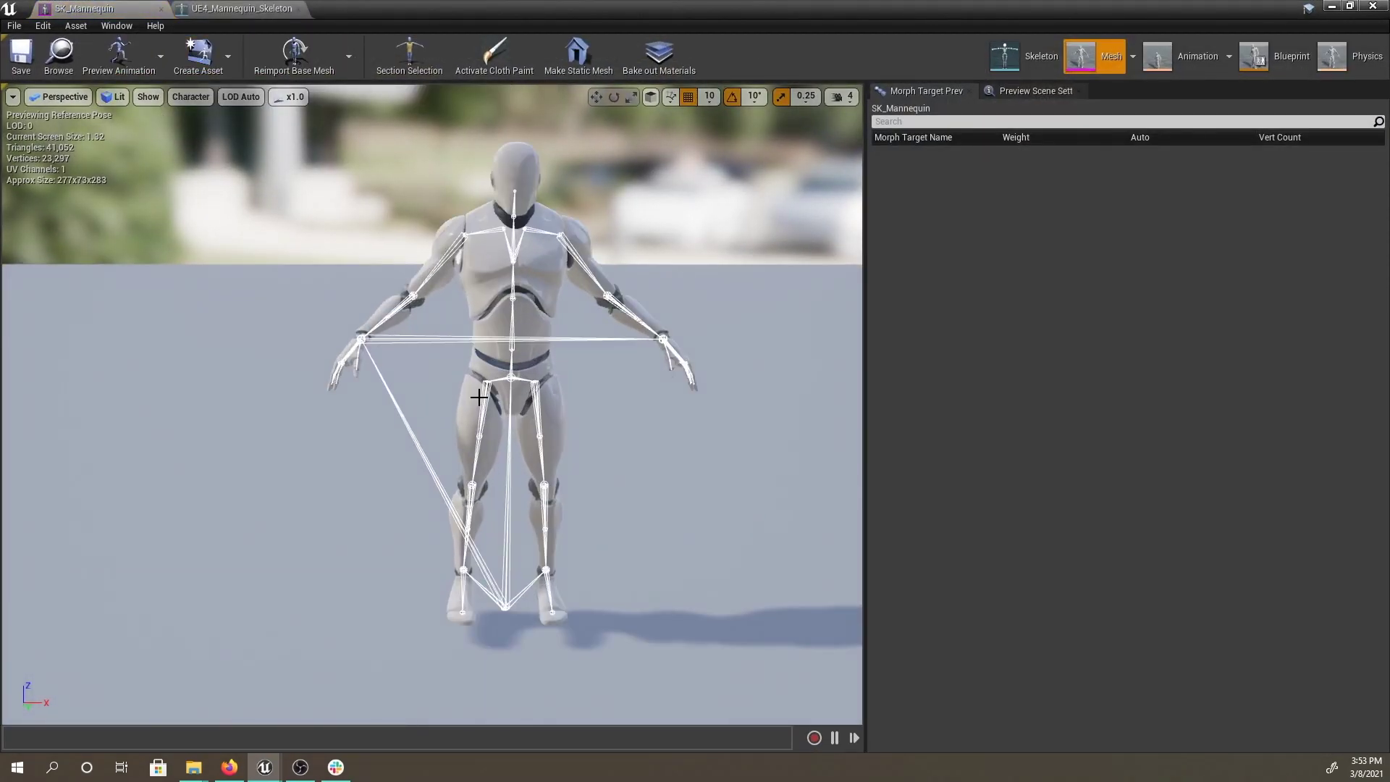
{"action": "left_click", "coordinate": [1367, 5]}
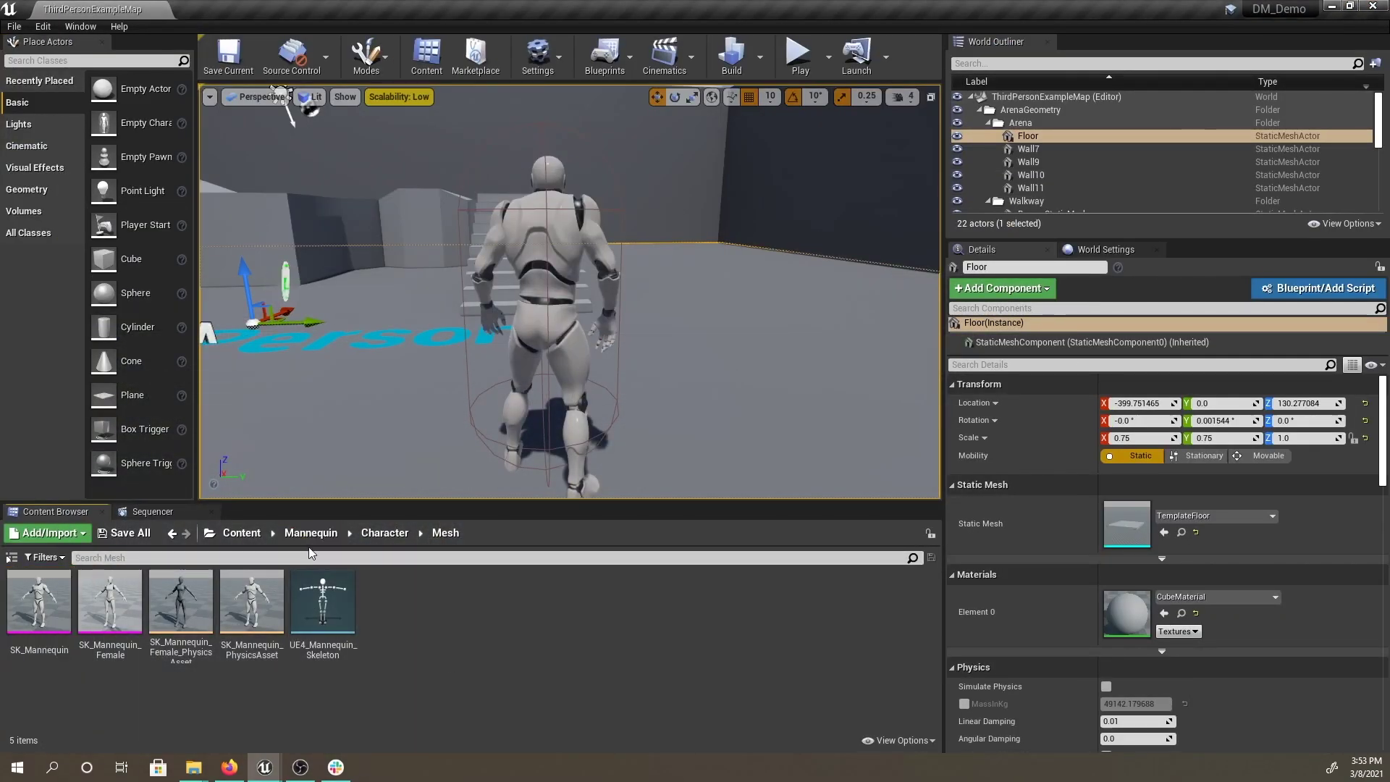
- Create a new folder named Assets under Content and open it
{"action": "left_click", "coordinate": [244, 537]}
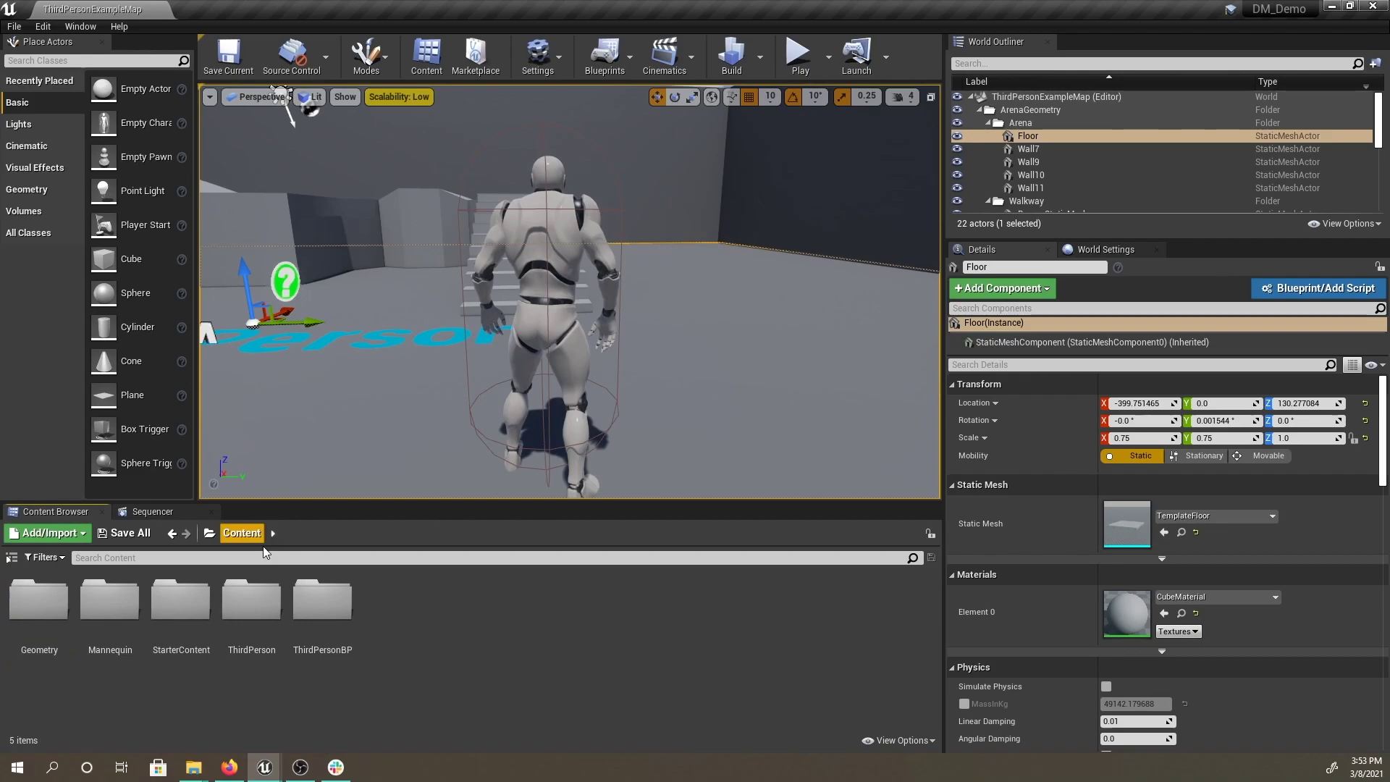
{"action": "right_click", "coordinate": [453, 615]}
{"action": "left_click", "coordinate": [505, 191]}
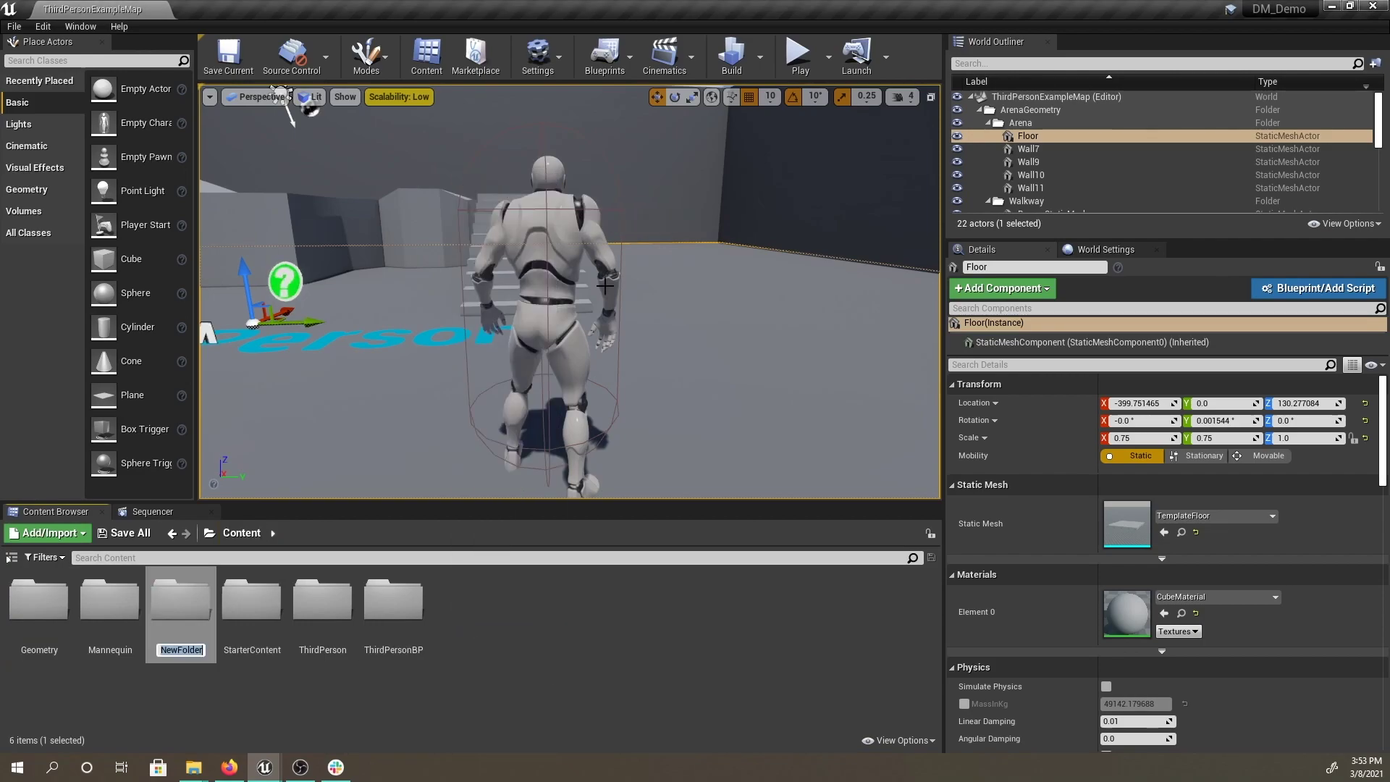
{"action": "type", "text": "Assets"}
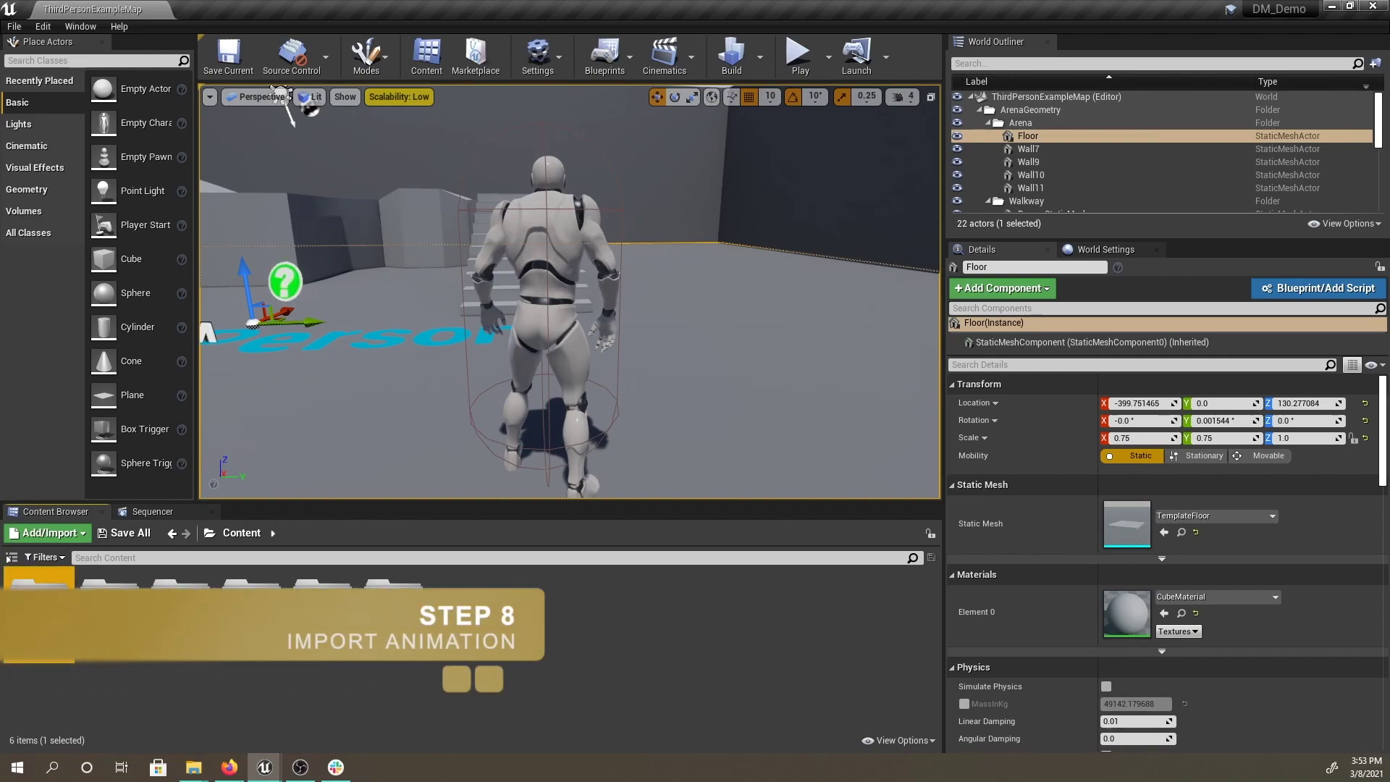
{"action": "double_click", "coordinate": [38, 616]}
- Drag 5-sec_Adult_Female.fbx from File Explorer into the Assets folder
{"action": "mouse_move", "coordinate": [203, 770]}
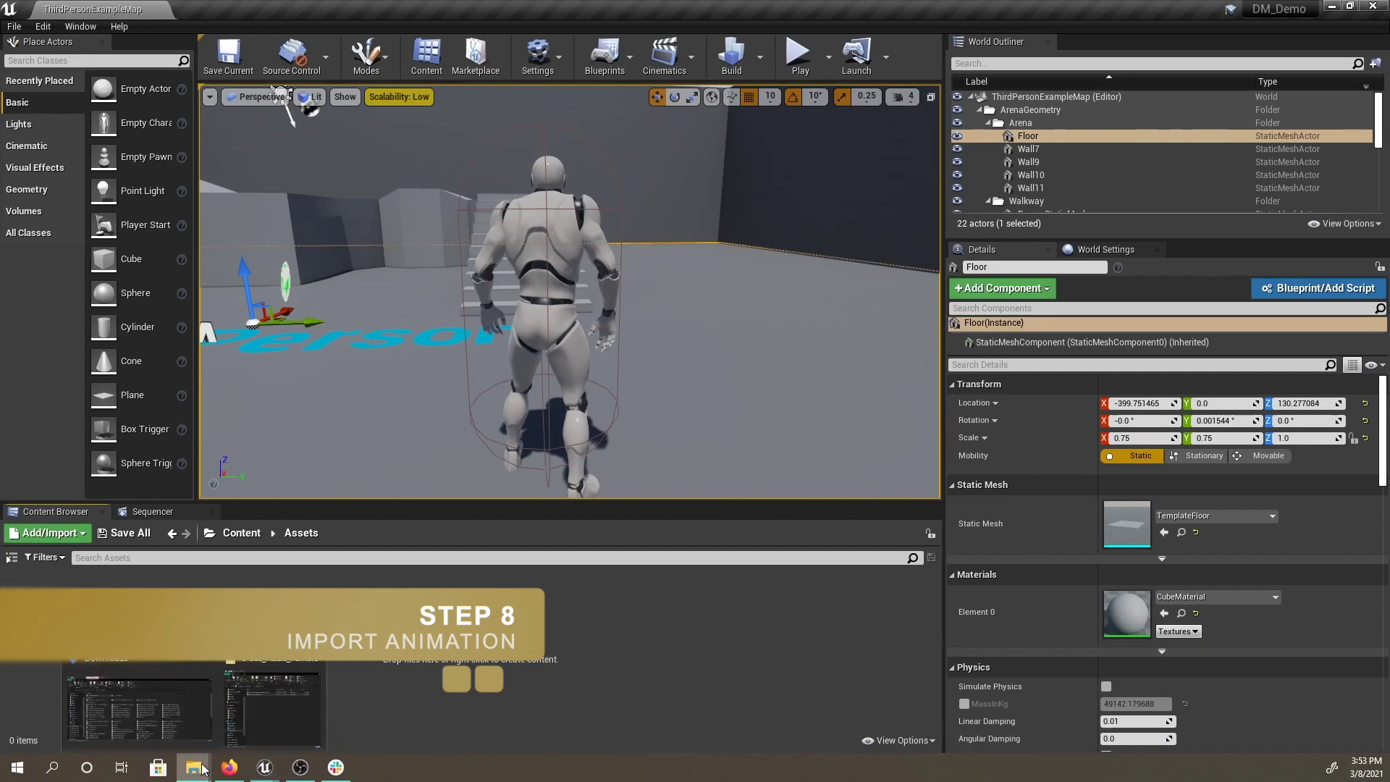
{"action": "left_click", "coordinate": [273, 710]}
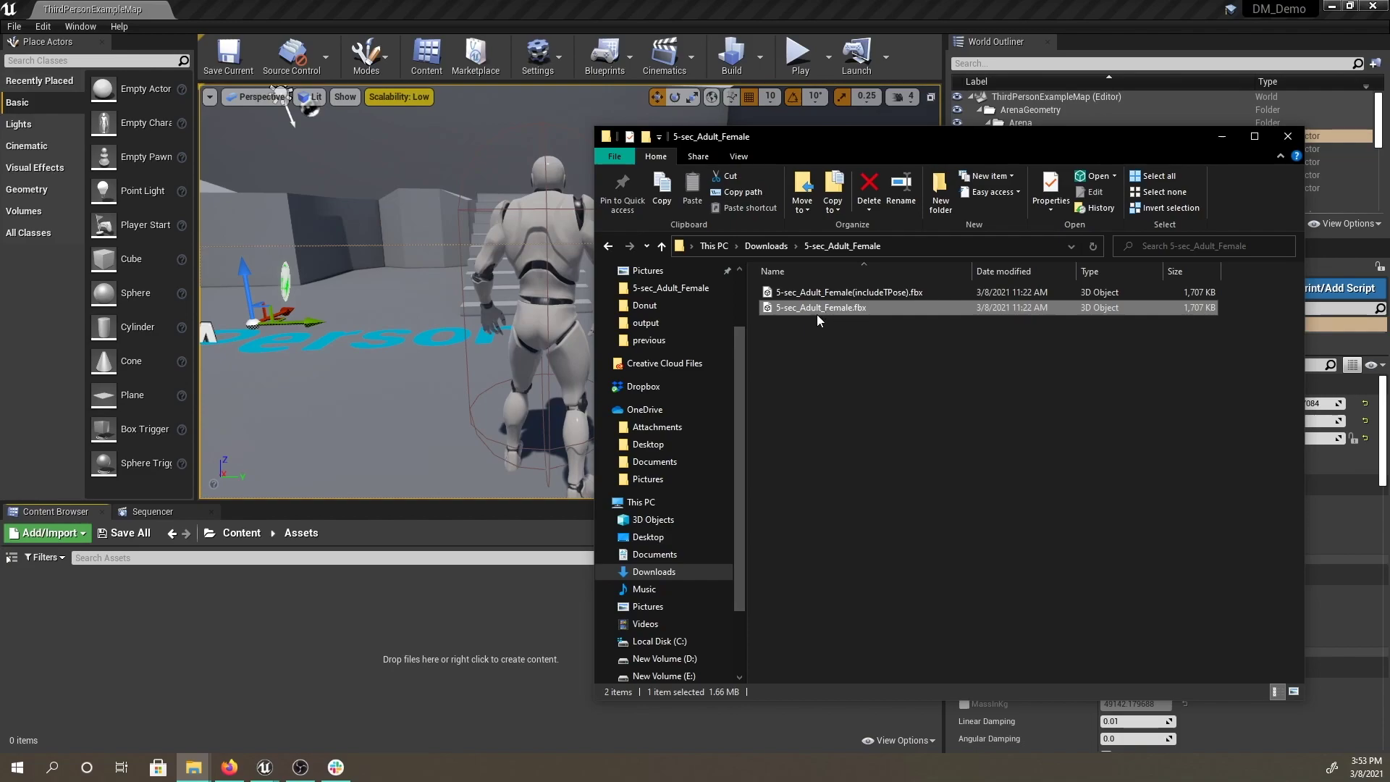
{"action": "left_click_drag", "start_coordinate": [817, 314], "coordinate": [334, 621]}
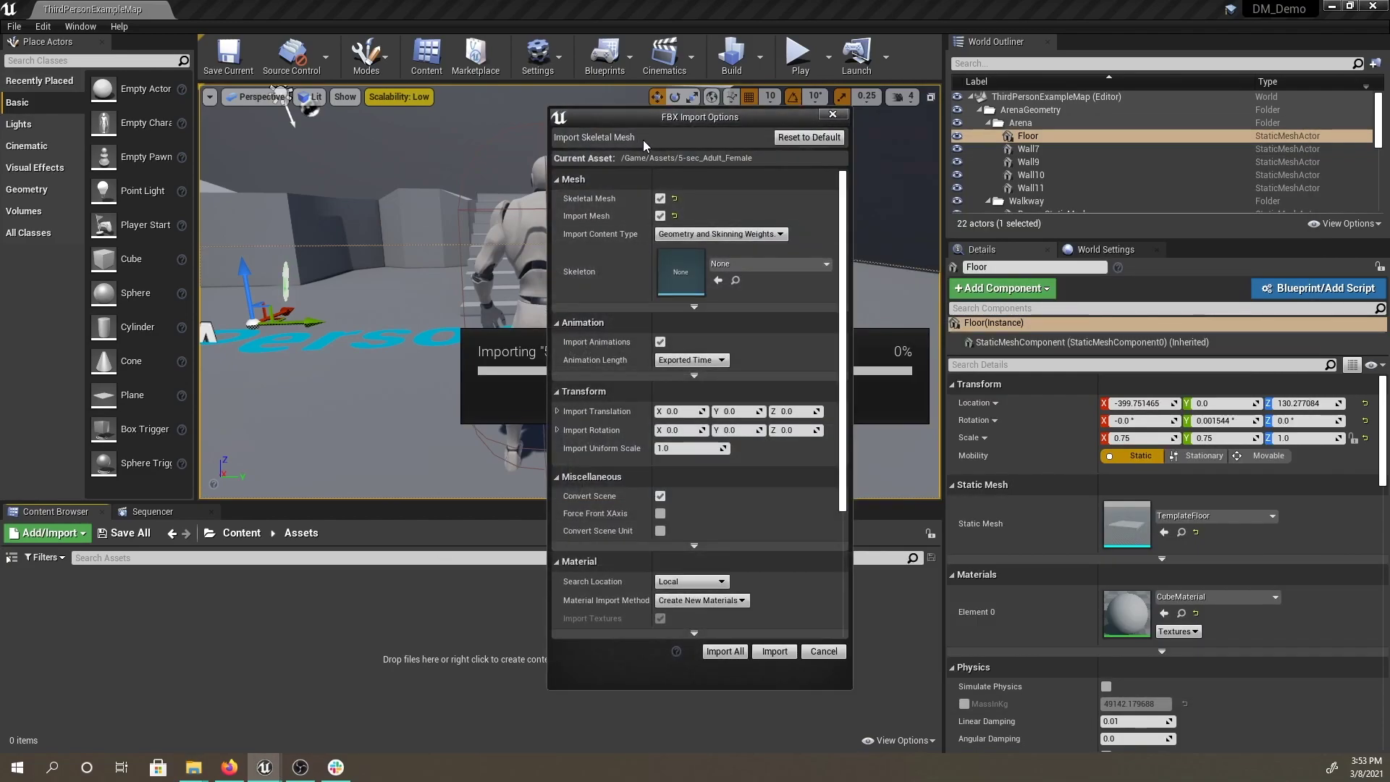
- Import 5-sec_Adult_Female.fbx as a skeletal mesh with animations and no existing skeleton
{"action": "left_click_drag", "start_coordinate": [653, 118], "coordinate": [226, 123]}
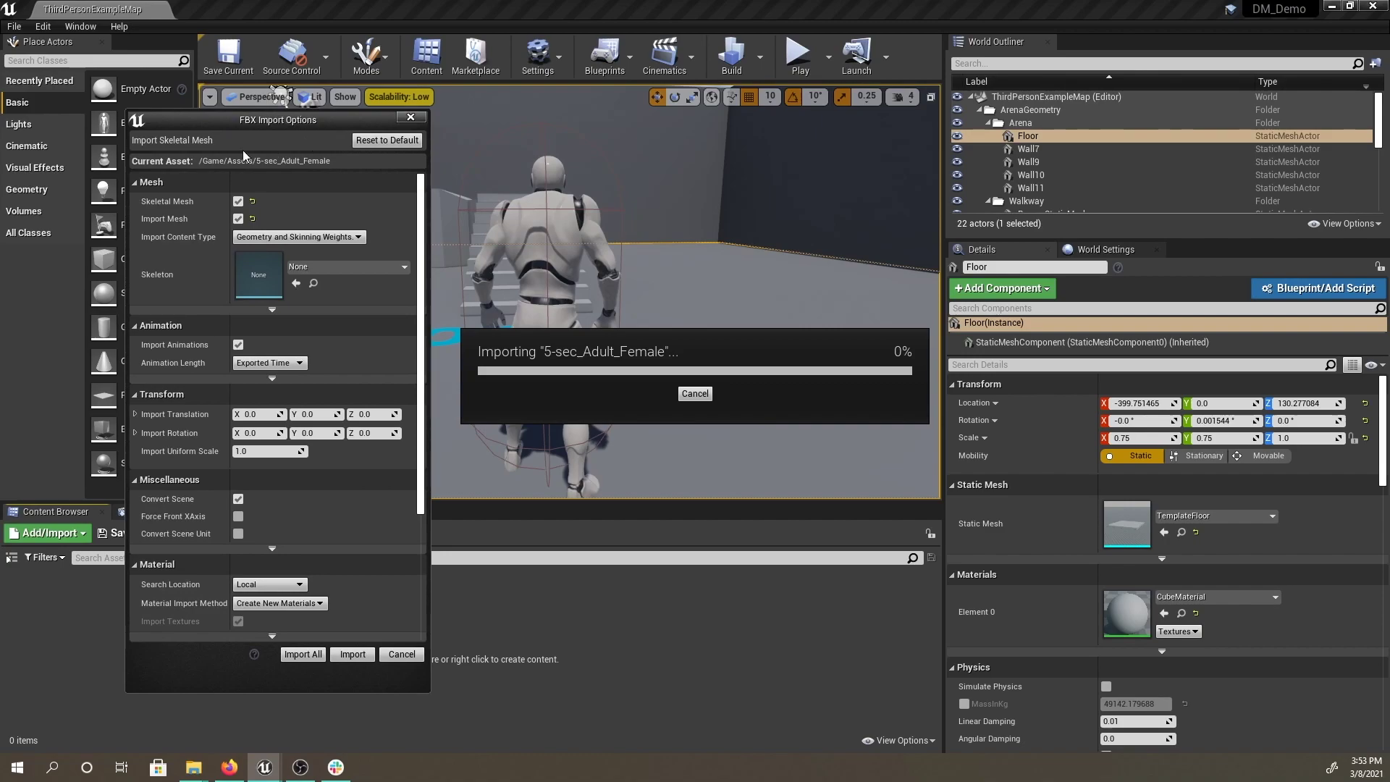
{"action": "left_click", "coordinate": [237, 201]}
{"action": "left_click", "coordinate": [237, 202]}
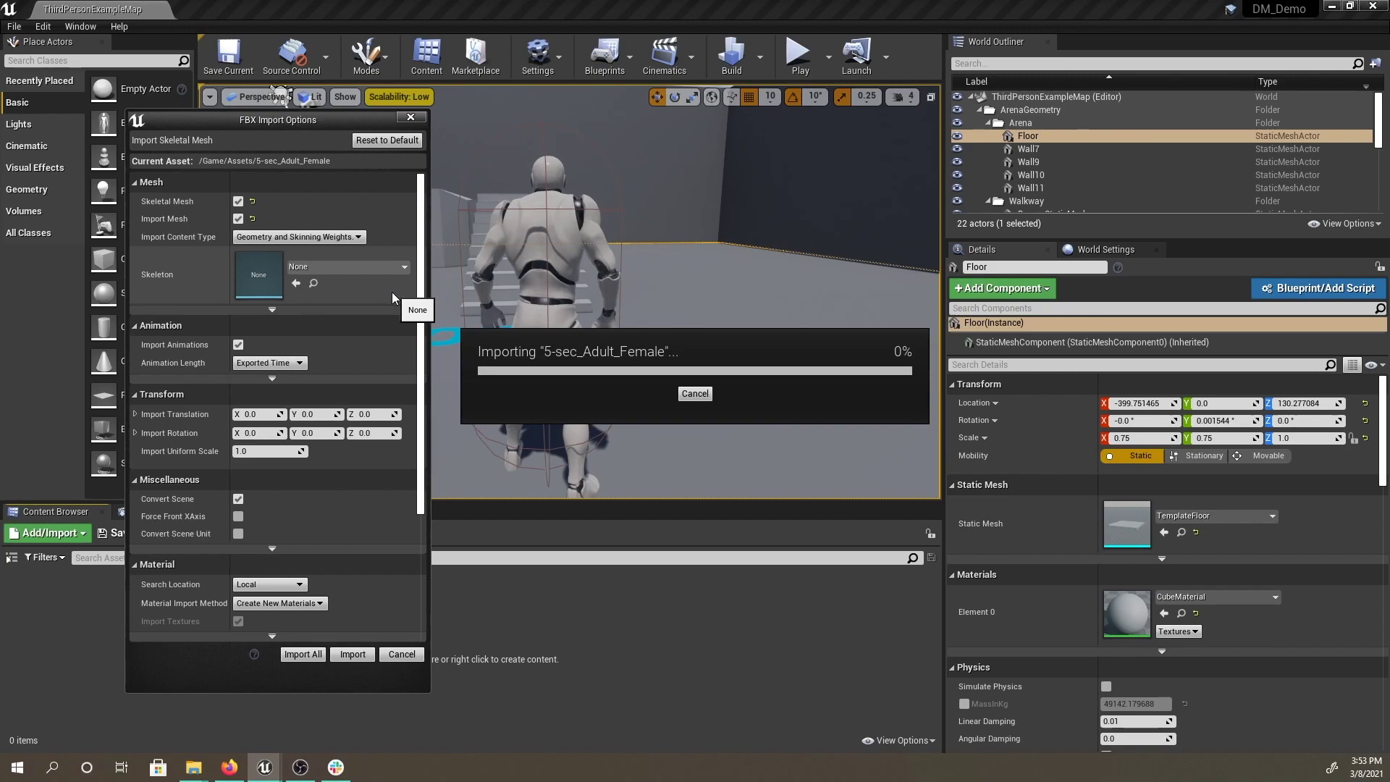
{"action": "scroll", "coordinate": [392, 296], "scroll_direction": "down", "scroll_amount": 1}
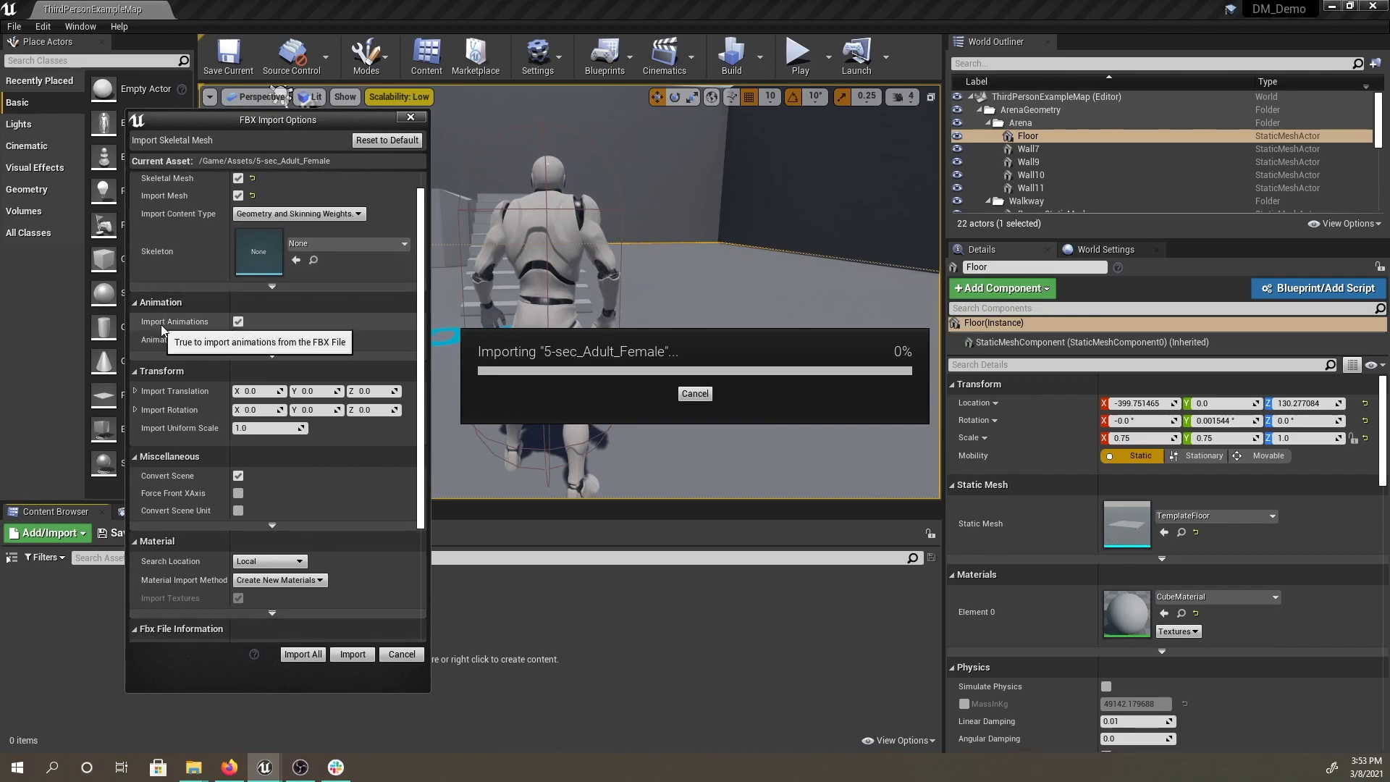
{"action": "scroll", "coordinate": [191, 388], "scroll_direction": "down", "scroll_amount": 5}
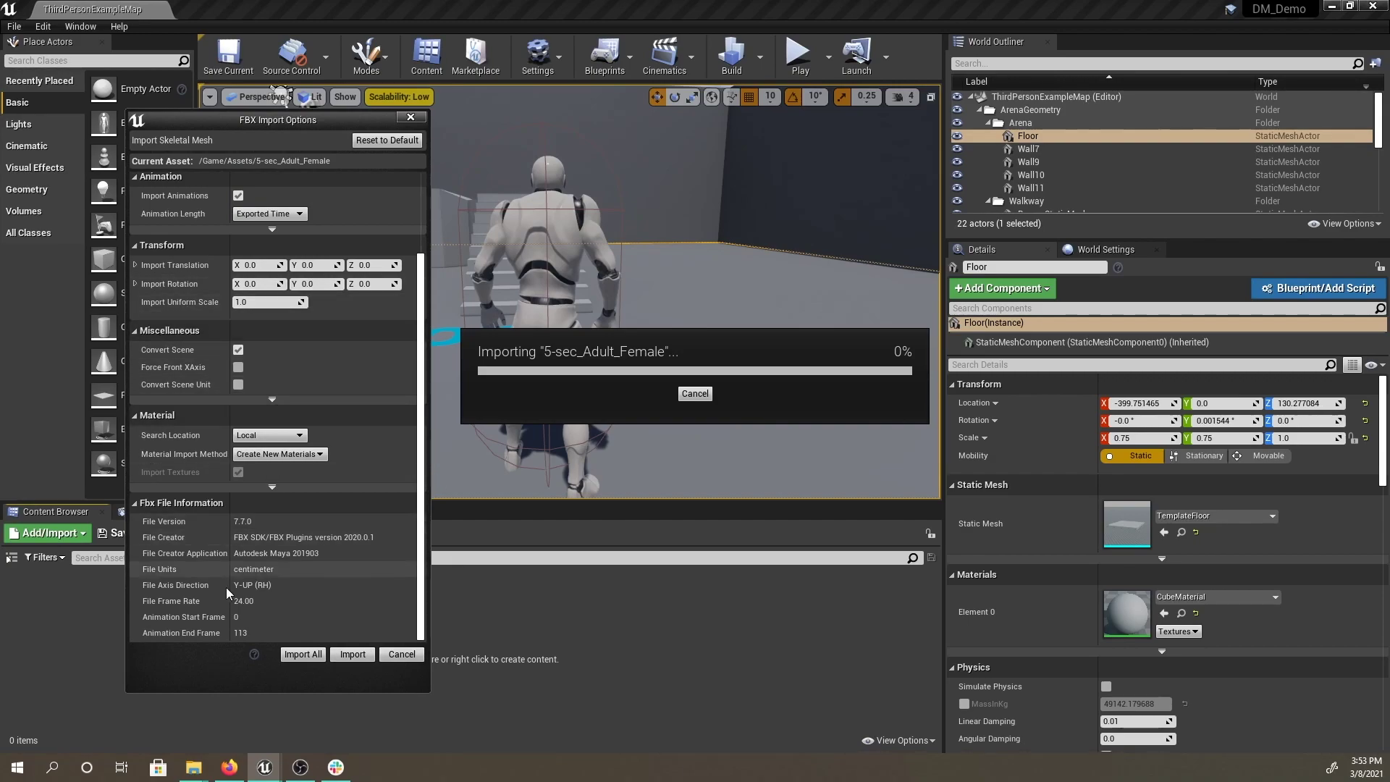
{"action": "left_click", "coordinate": [353, 654]}
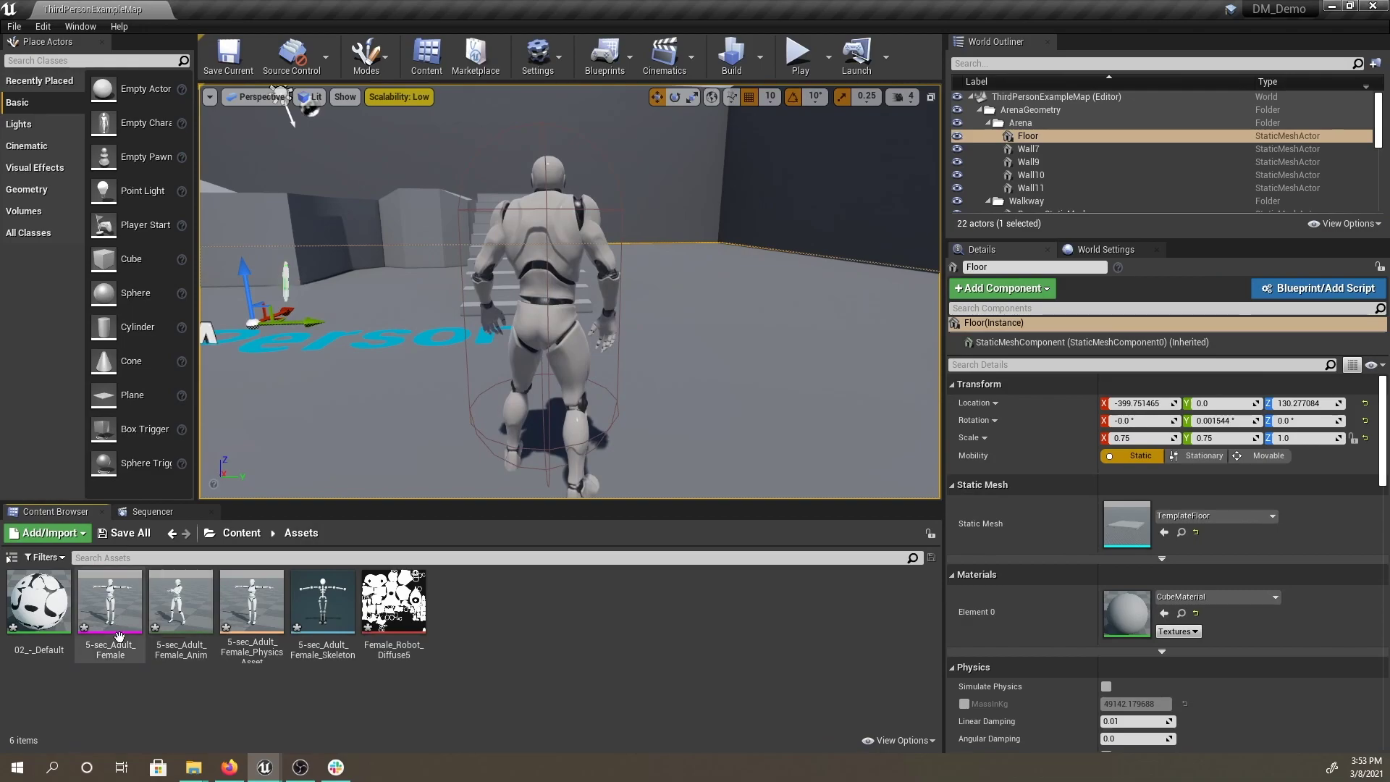
- Open 5-sec_Adult_Female_Anim to preview the imported animation playing
{"action": "left_click", "coordinate": [119, 631]}
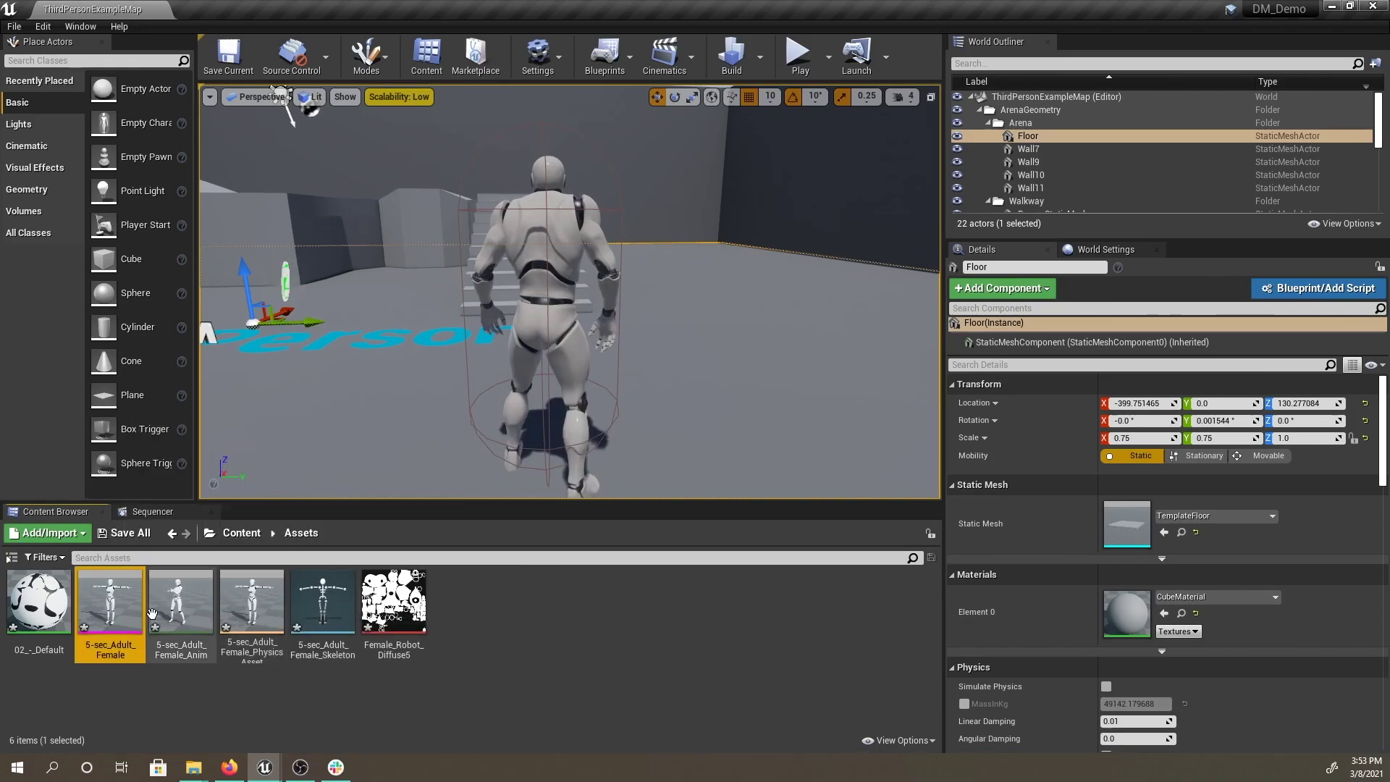
{"action": "left_click", "coordinate": [207, 610]}
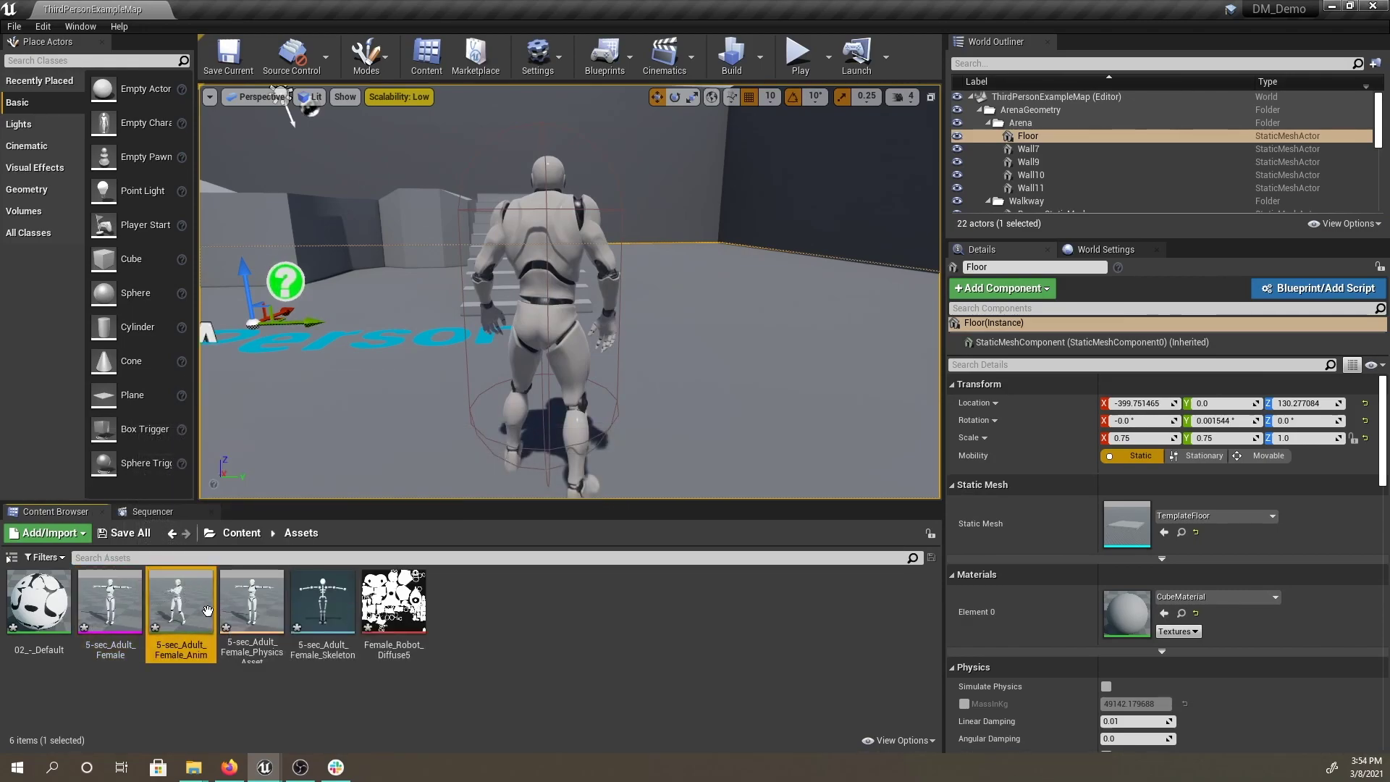
{"action": "double_click", "coordinate": [208, 610]}
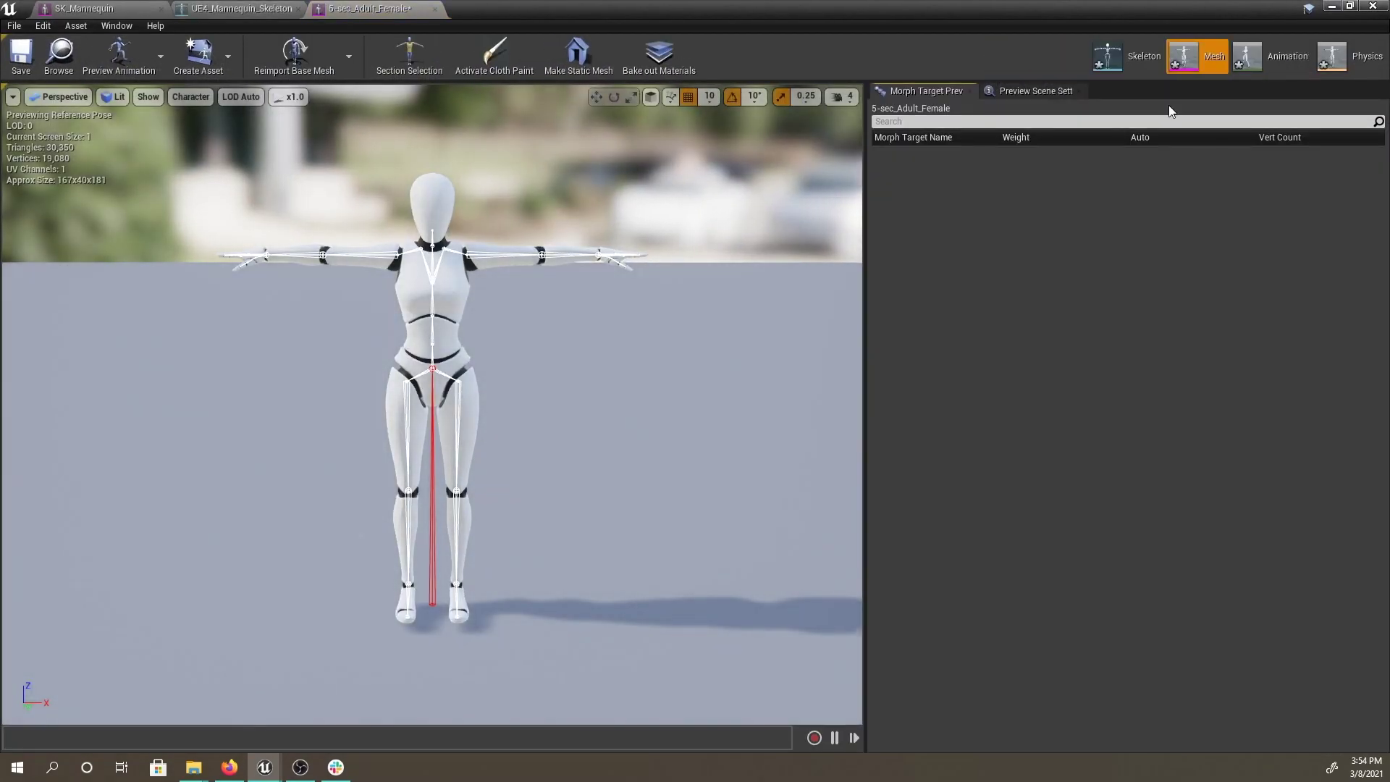
- Assign the Humanoid rig to the Adult Female skeleton in Retarget Manager
{"action": "left_click", "coordinate": [1141, 56]}
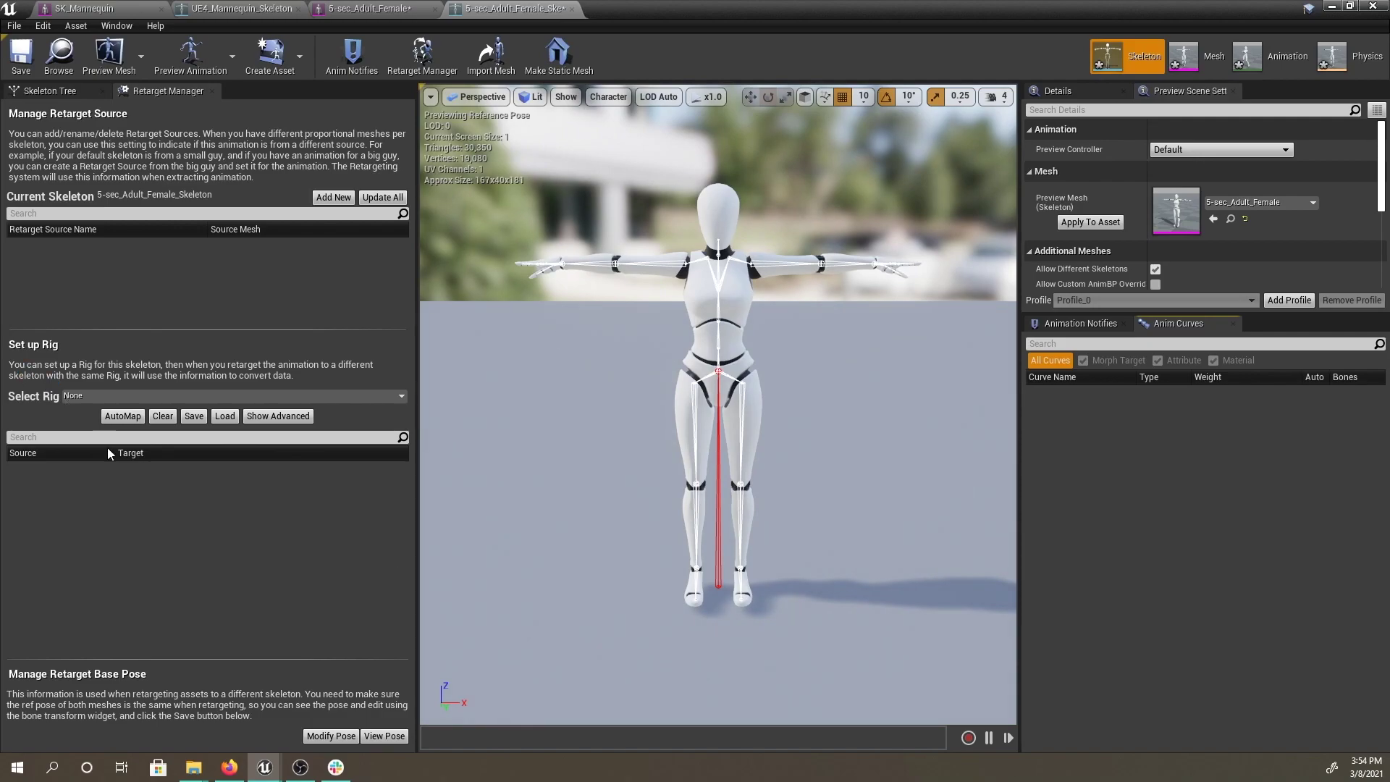
{"action": "left_click", "coordinate": [84, 397]}
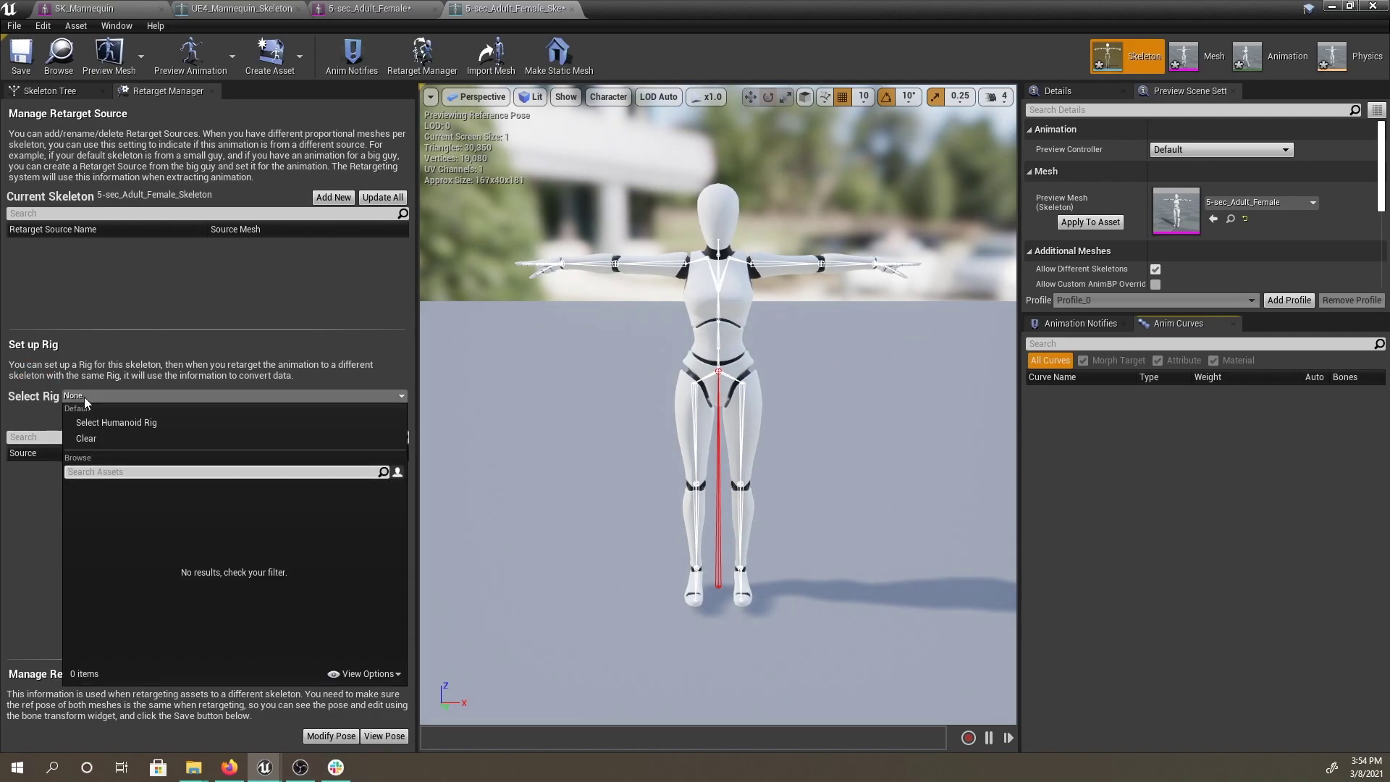
{"action": "left_click", "coordinate": [131, 424]}
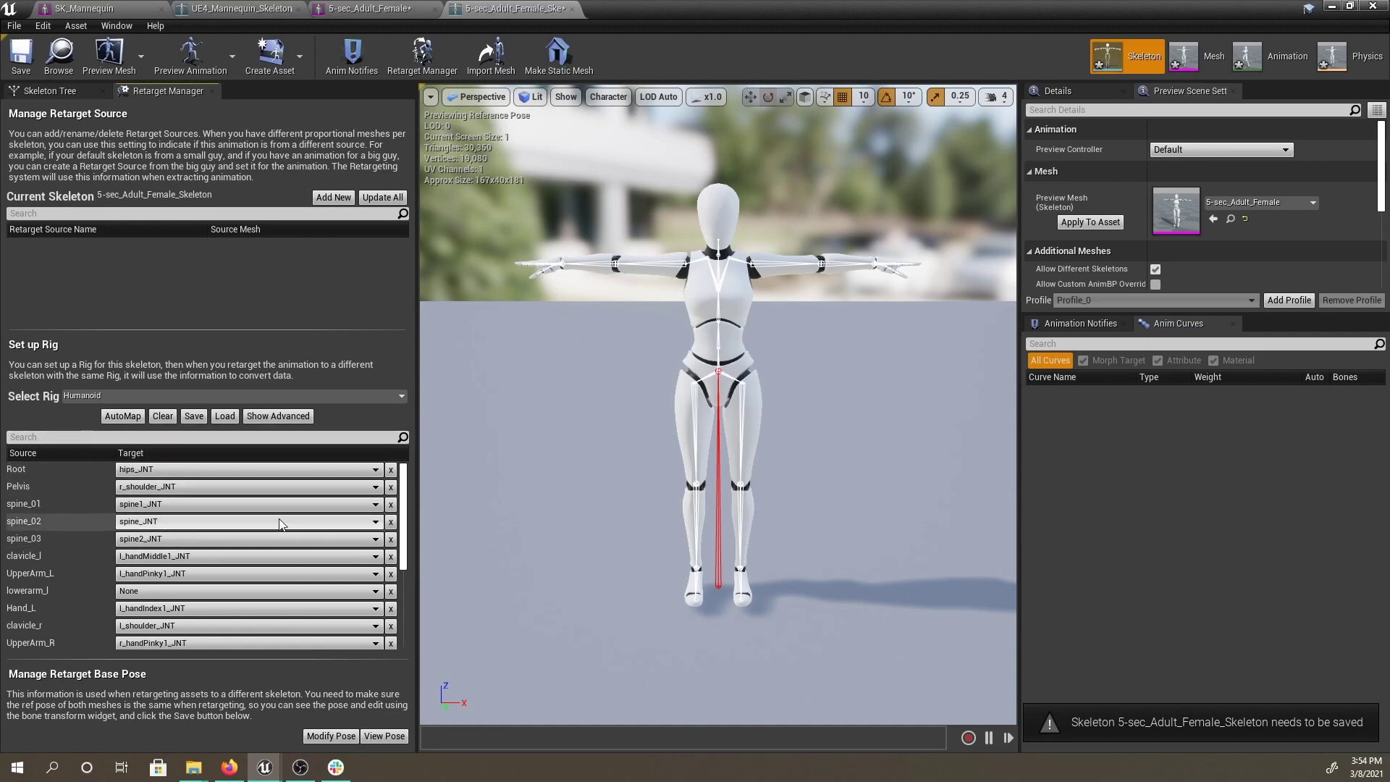
{"action": "scroll", "coordinate": [266, 523], "scroll_direction": "down", "scroll_amount": 3}
{"action": "scroll", "coordinate": [266, 522], "scroll_direction": "up", "scroll_amount": 3}
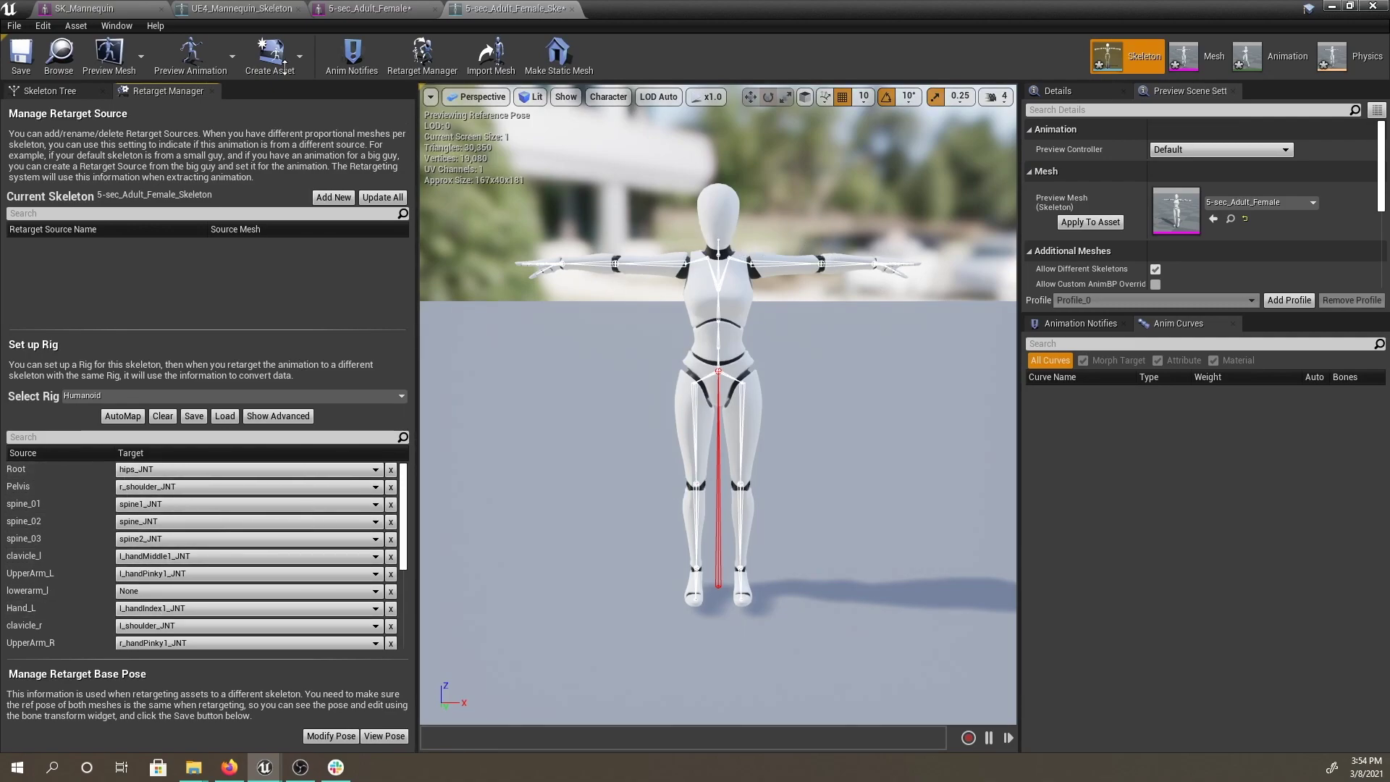
{"action": "left_click", "coordinate": [241, 7]}
- Show bone names on the mannequin skeleton in the viewport
{"action": "scroll", "coordinate": [811, 406], "scroll_direction": "up", "scroll_amount": 3}
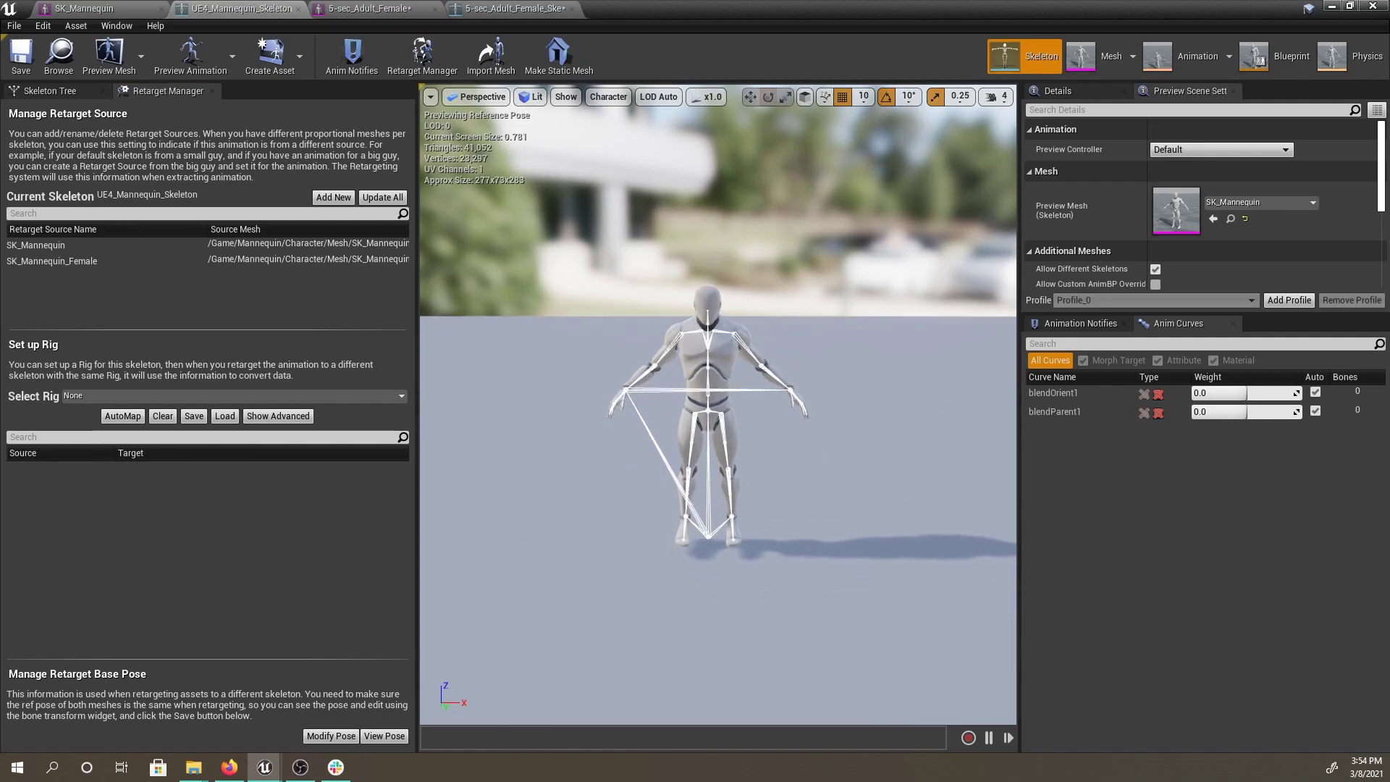
{"action": "scroll", "coordinate": [662, 152], "scroll_direction": "up", "scroll_amount": 3}
{"action": "left_click", "coordinate": [609, 96]}
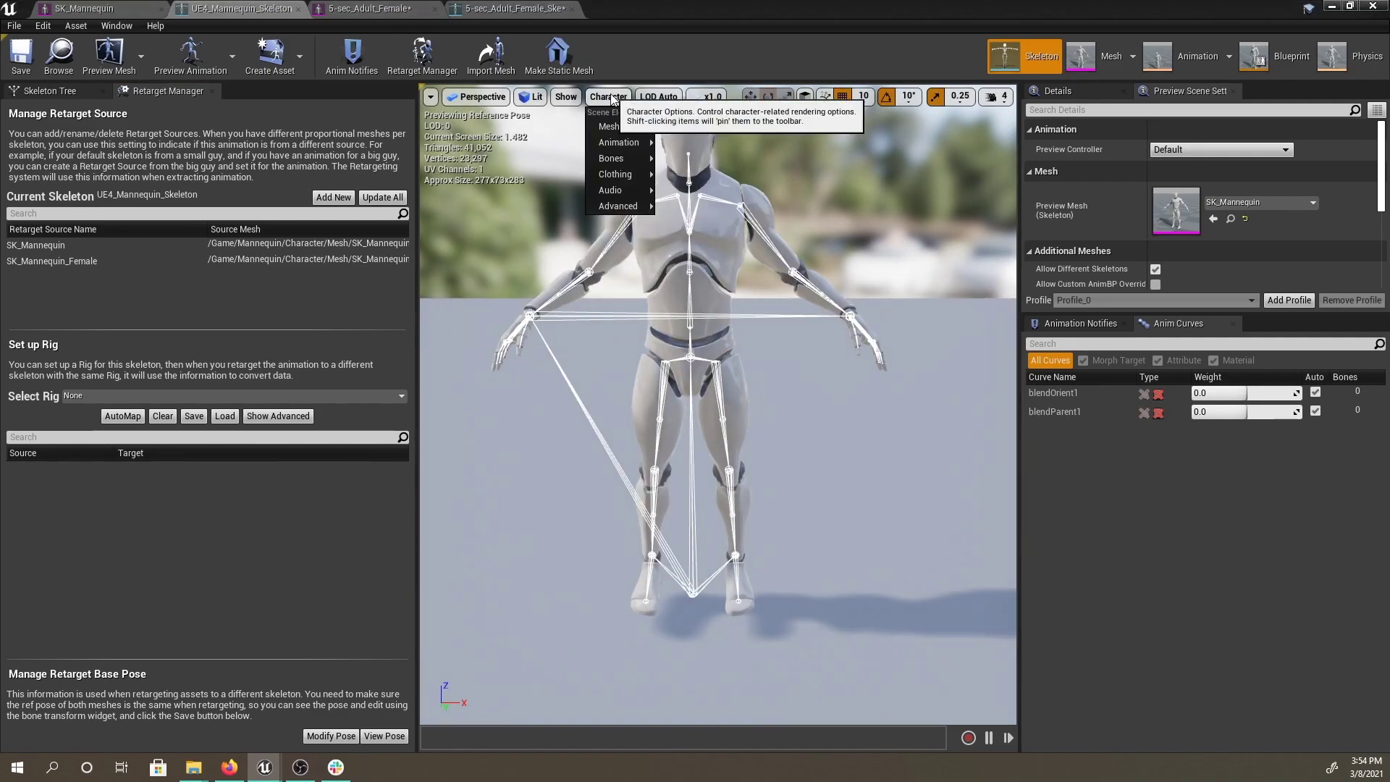
{"action": "mouse_move", "coordinate": [616, 125]}
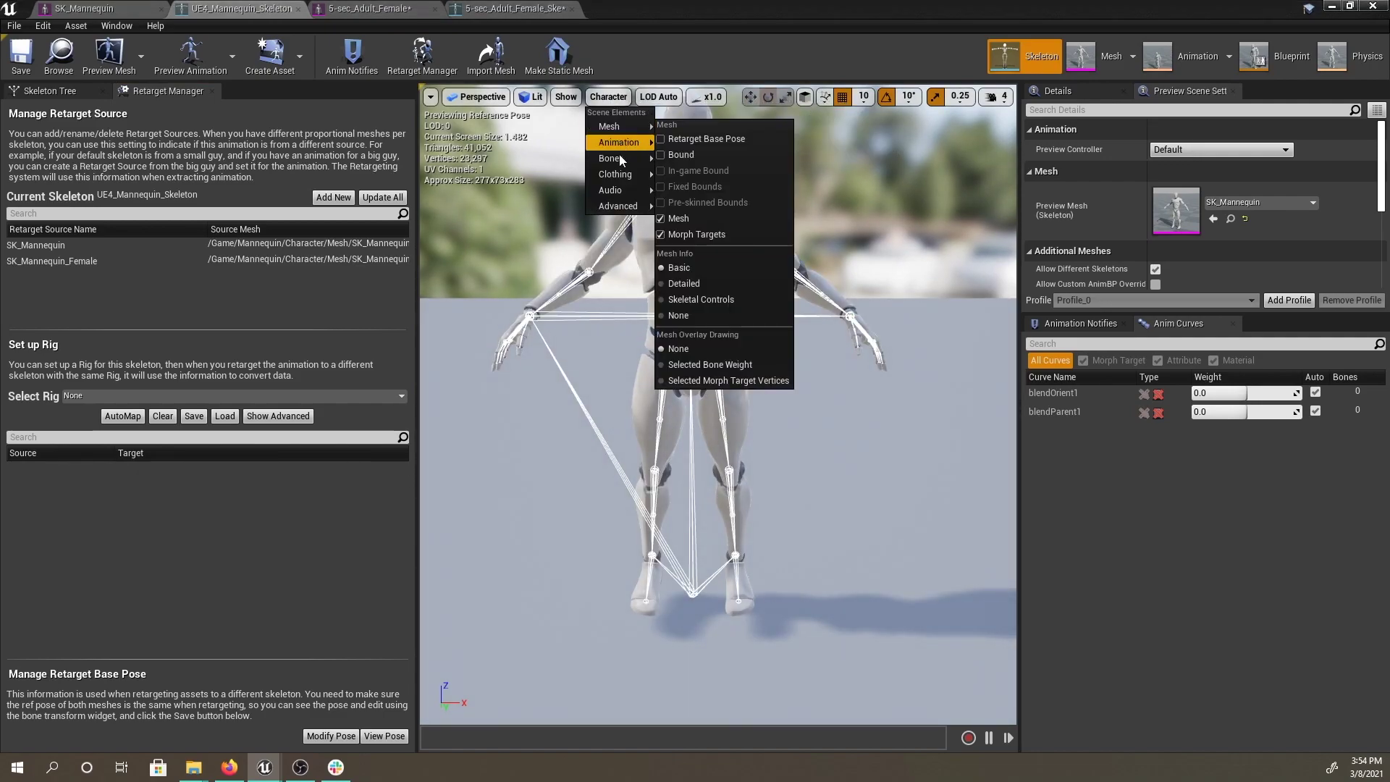
{"action": "mouse_move", "coordinate": [620, 157]}
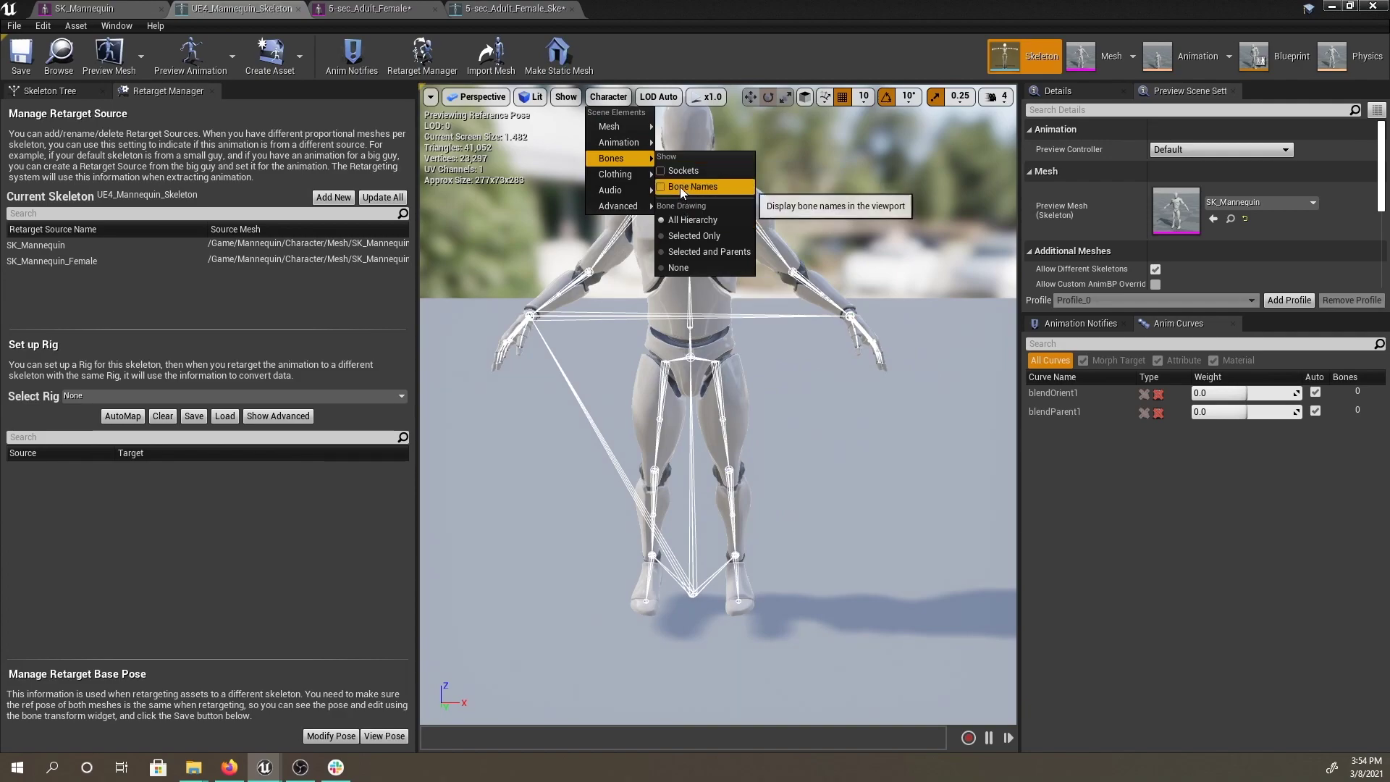
{"action": "left_click", "coordinate": [680, 186]}
{"action": "scroll", "coordinate": [759, 510], "scroll_direction": "up", "scroll_amount": 4}
{"action": "scroll", "coordinate": [740, 560], "scroll_direction": "up", "scroll_amount": 5}
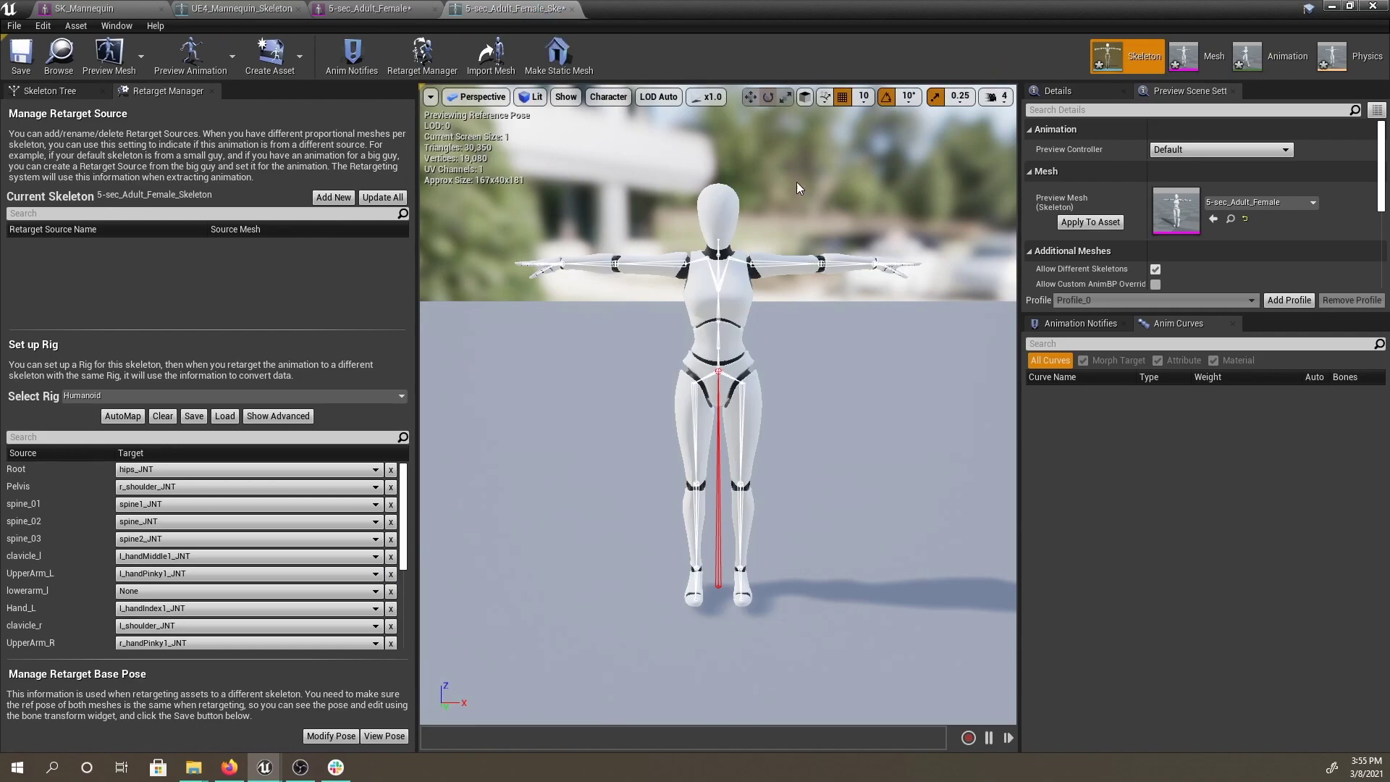
{"action": "scroll", "coordinate": [797, 558], "scroll_direction": "up", "scroll_amount": 3}
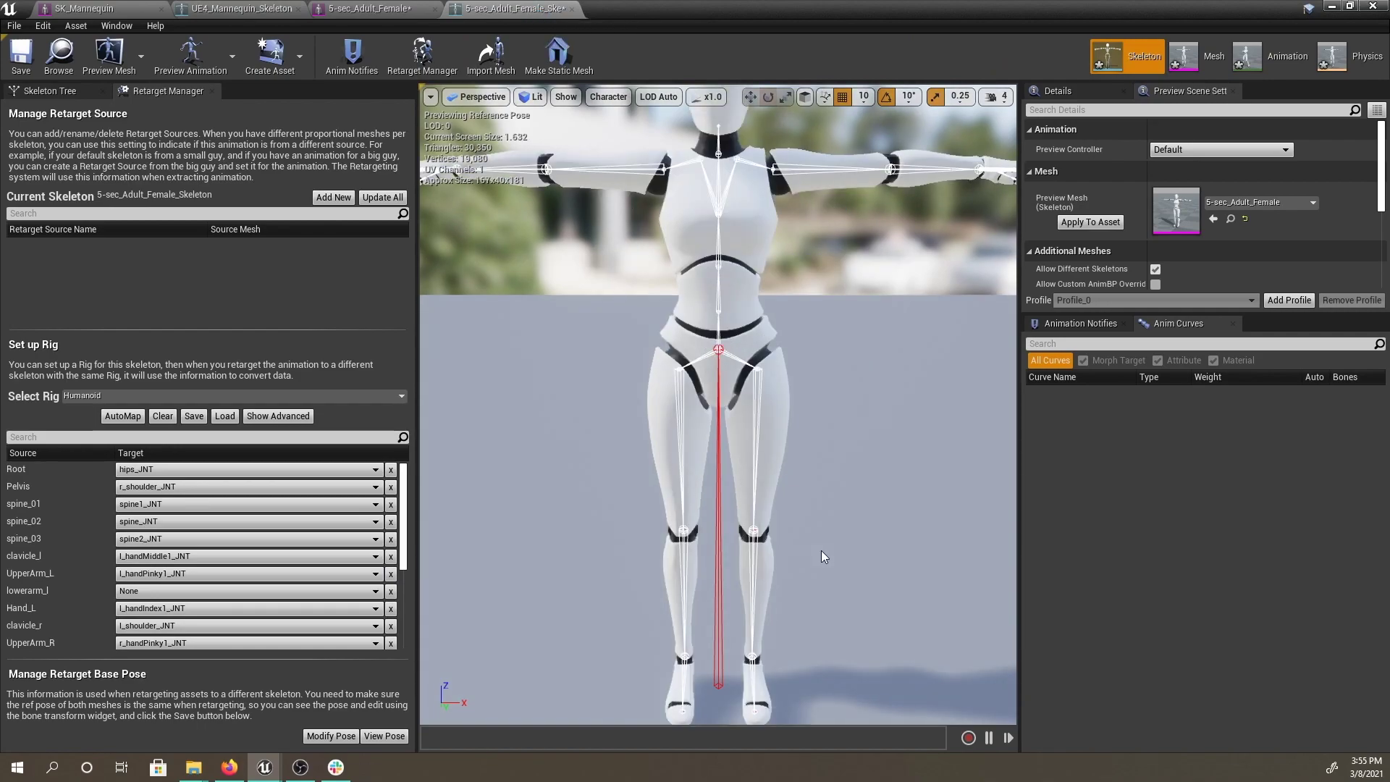
- Map Pelvis to hips_JNT and spine_01 to spine_JNT
{"action": "left_click", "coordinate": [108, 469]}
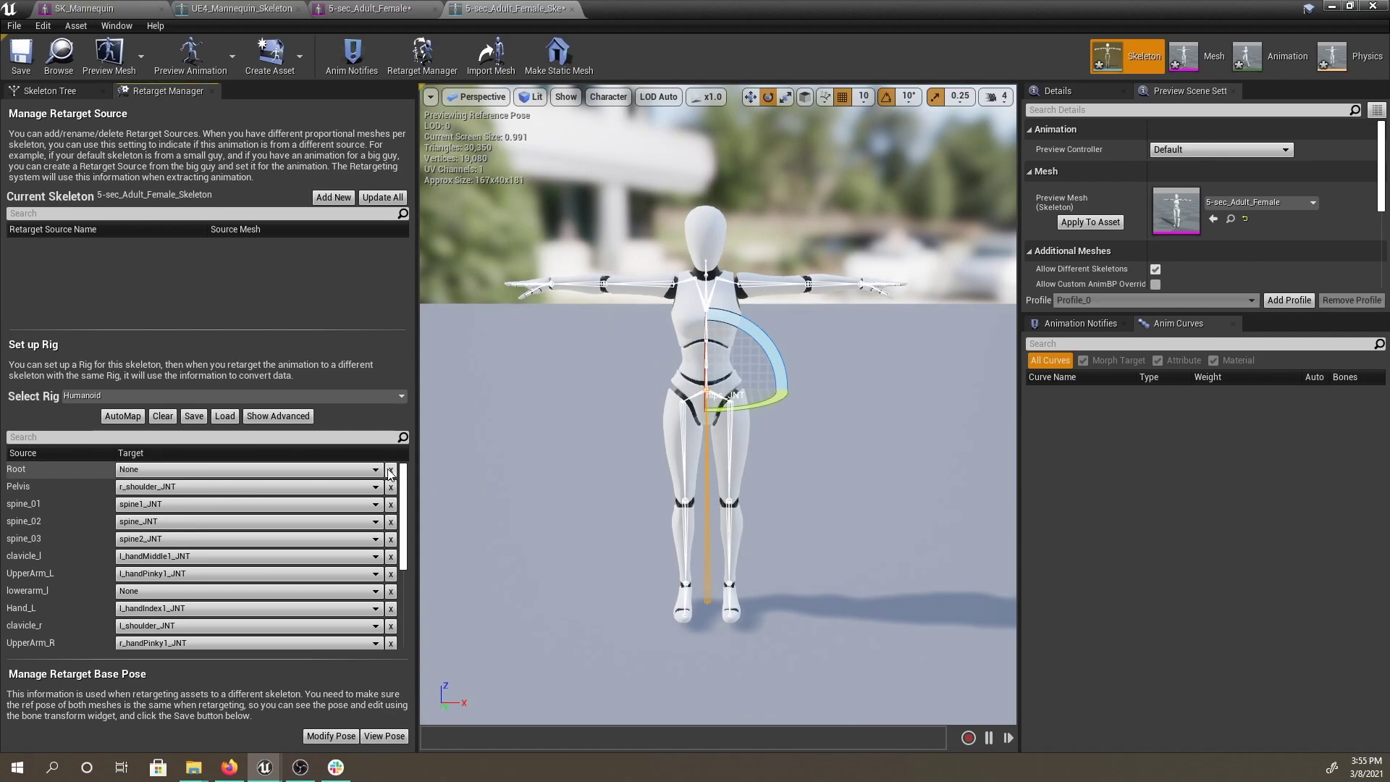
{"action": "left_click", "coordinate": [152, 487]}
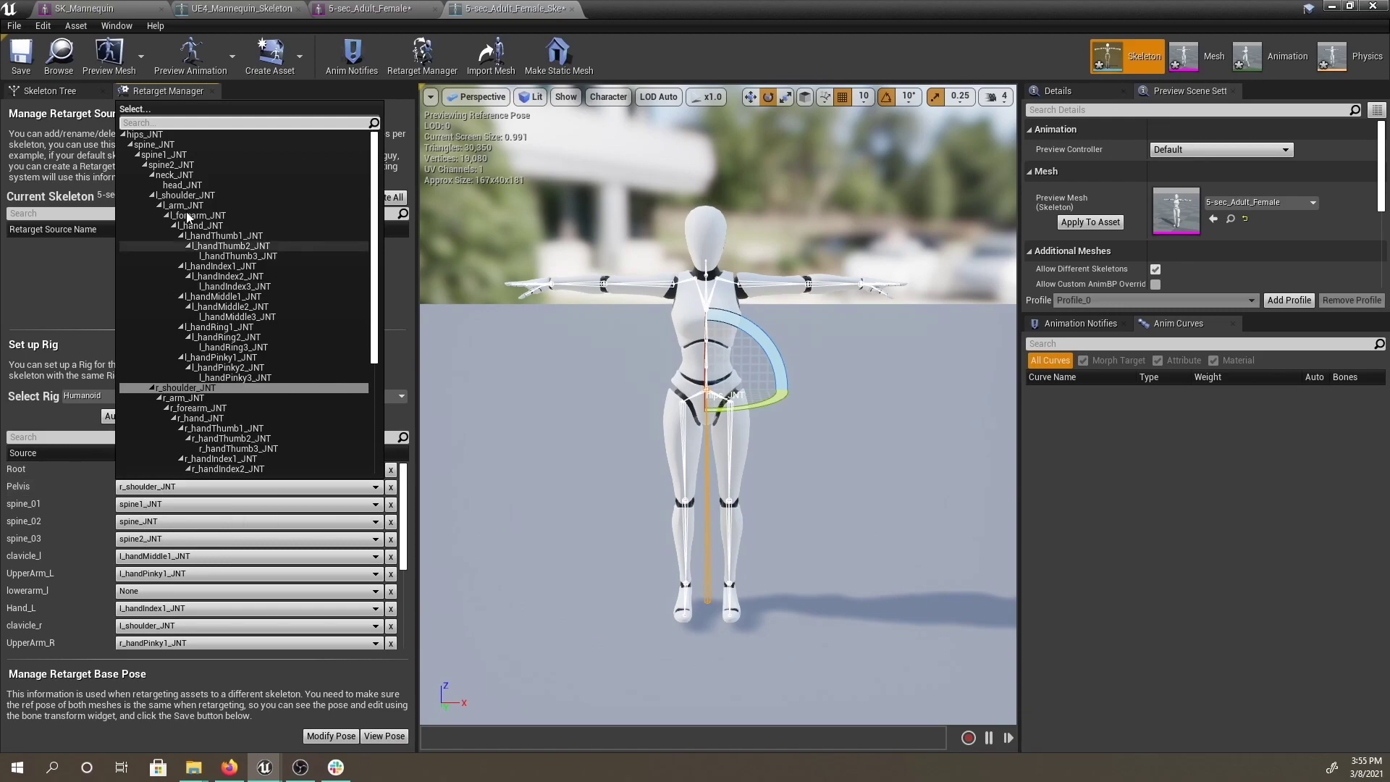
{"action": "left_click", "coordinate": [148, 135]}
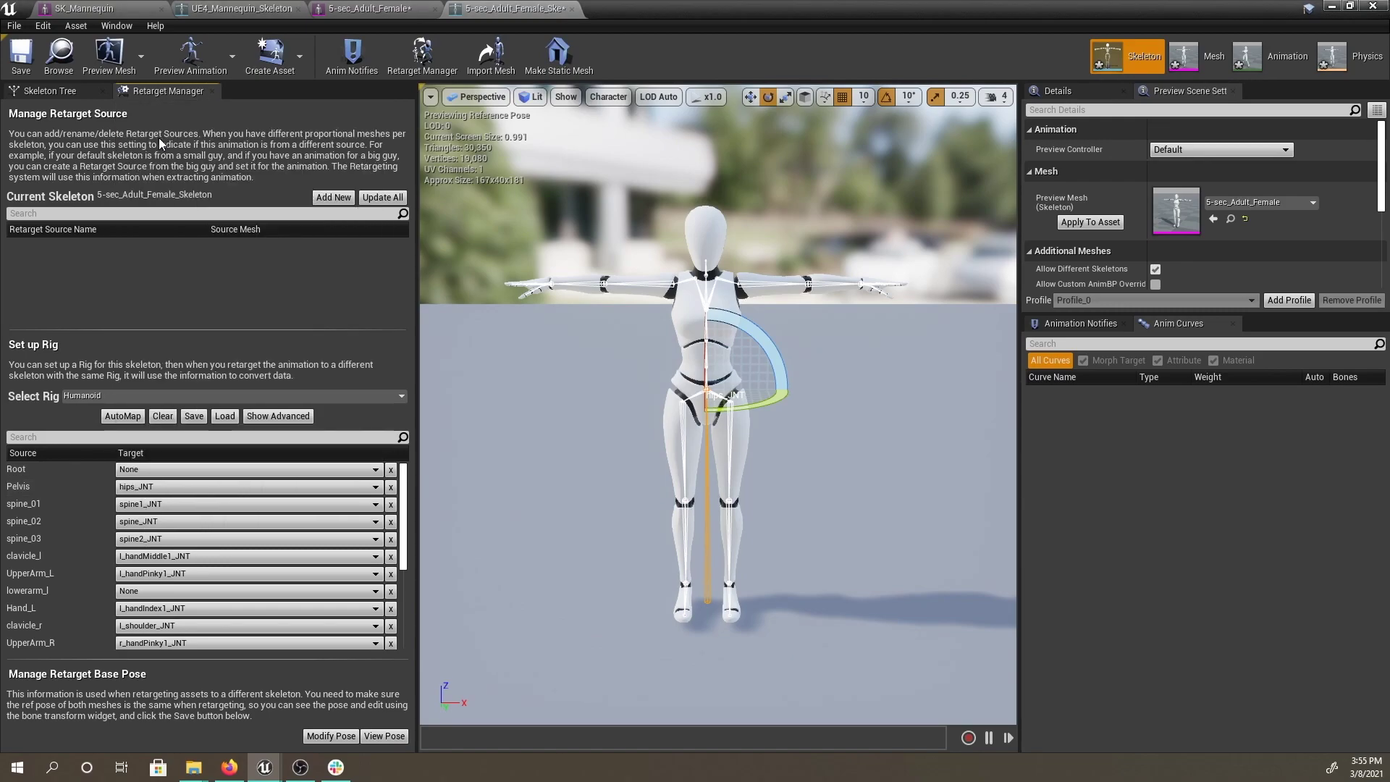
{"action": "left_click", "coordinate": [161, 506]}
{"action": "left_click", "coordinate": [253, 366]}
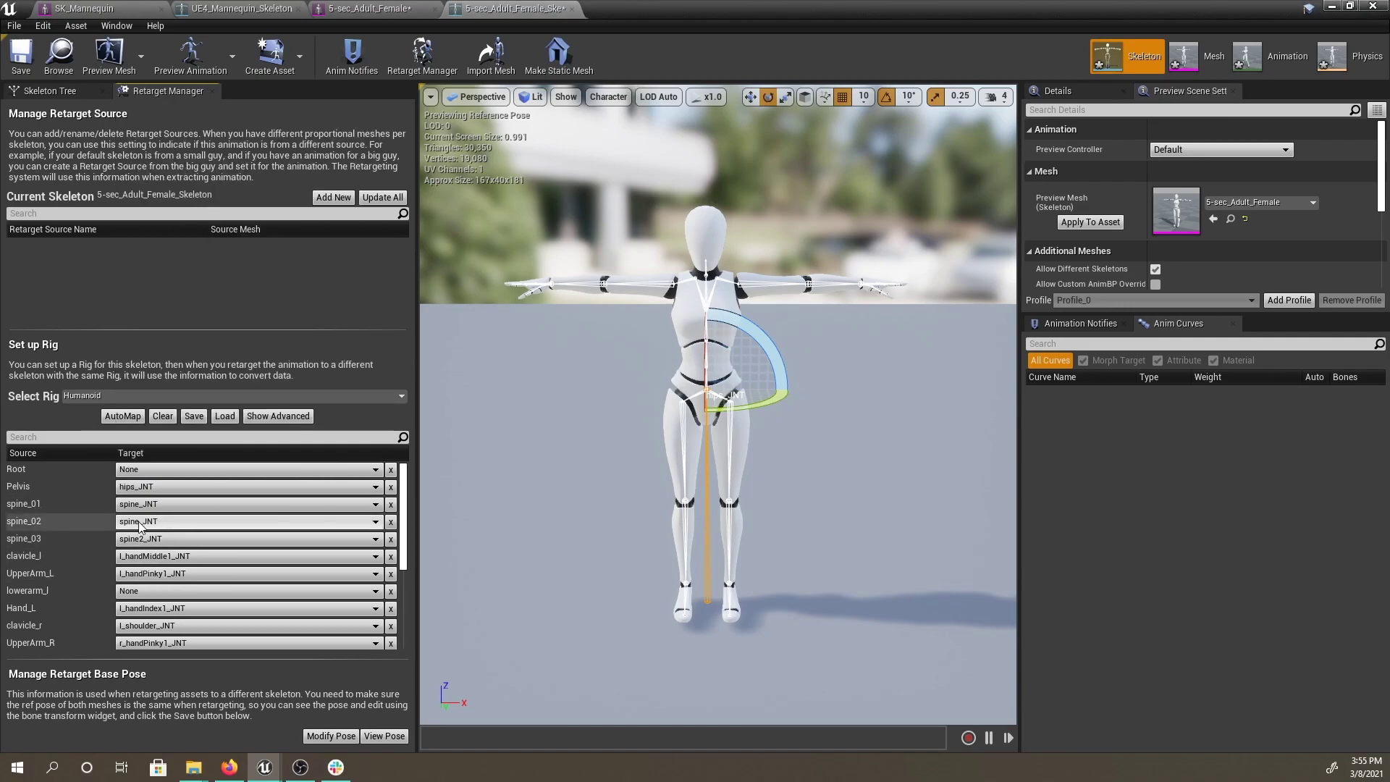
- Show bone names on the female skeleton's joints as well
{"action": "scroll", "coordinate": [814, 338], "scroll_direction": "up", "scroll_amount": 3}
{"action": "left_click", "coordinate": [608, 97]}
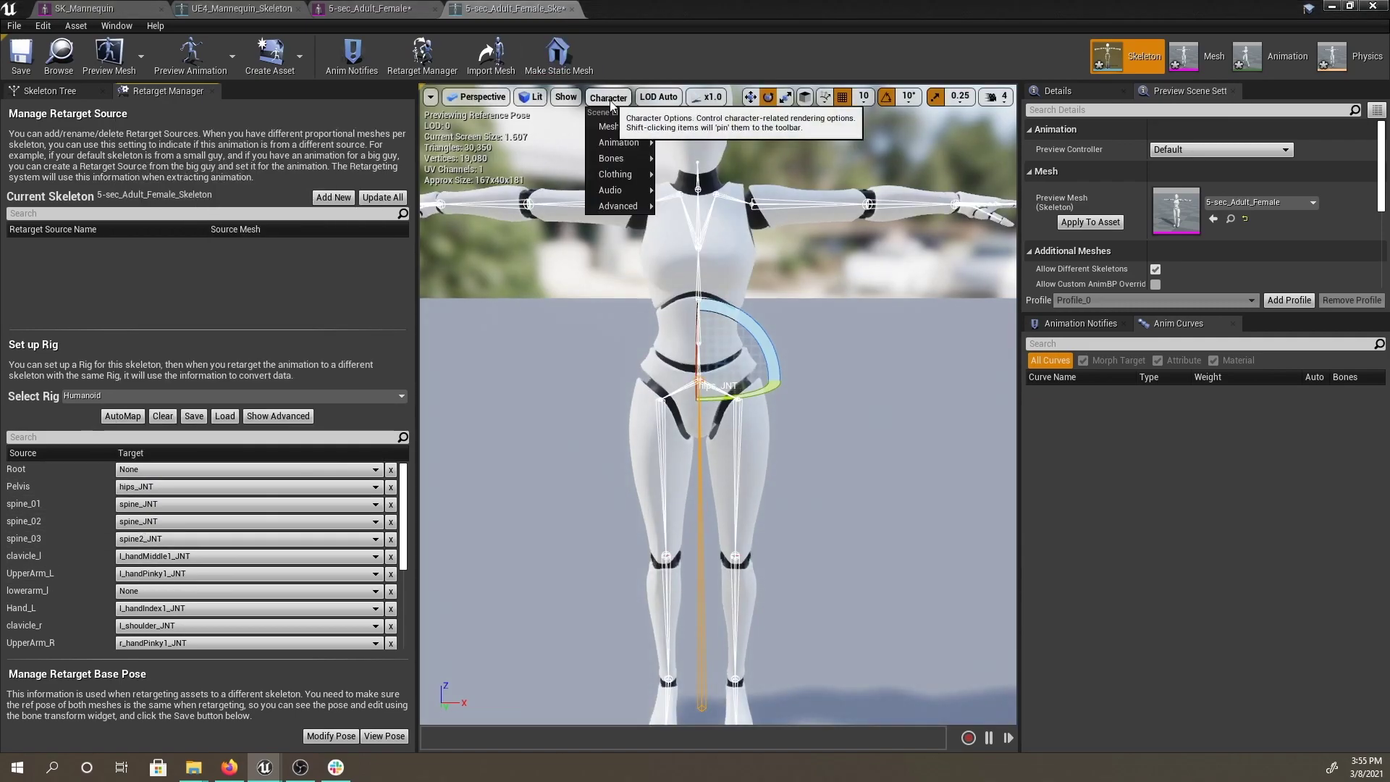
{"action": "mouse_move", "coordinate": [625, 157]}
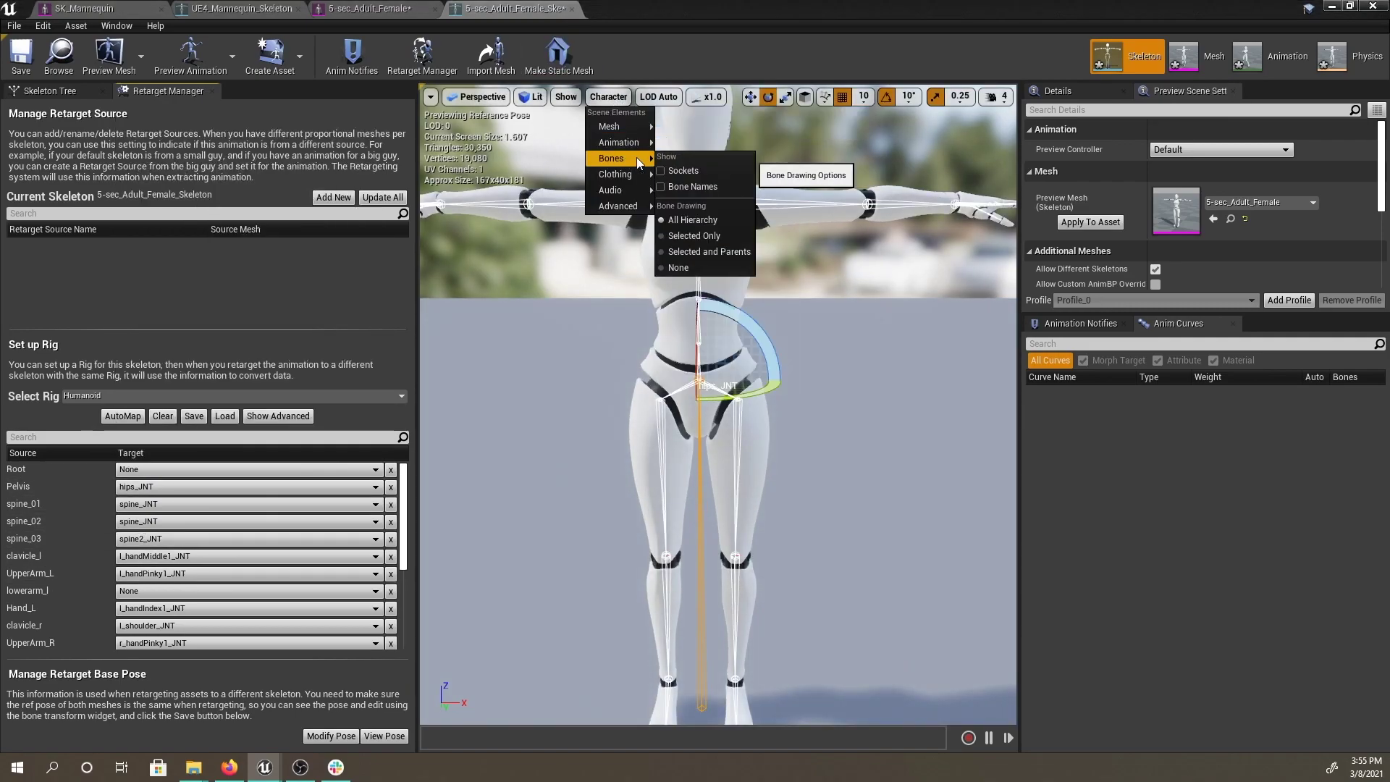
{"action": "left_click", "coordinate": [717, 186]}
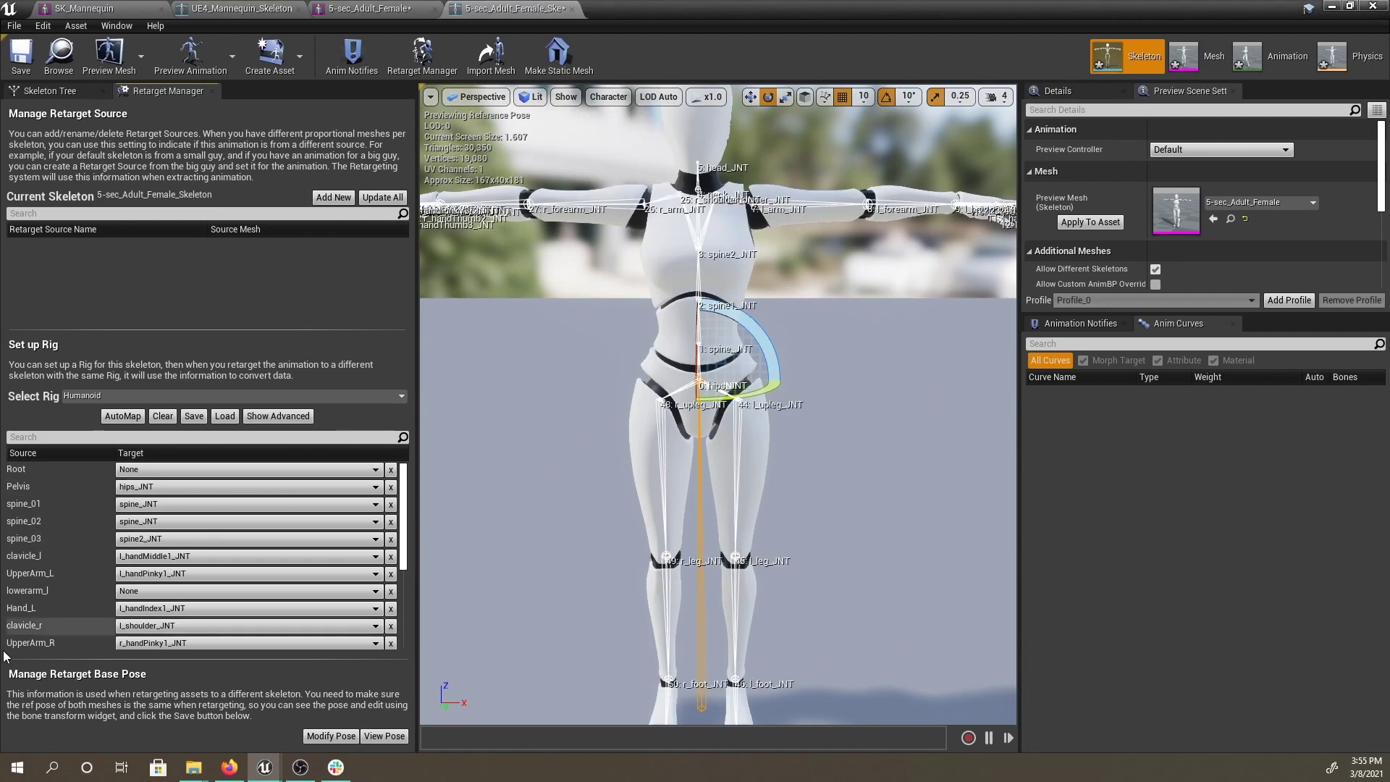
- Map clavicle_l to l_shoulder_JNT and Hand_R to r_hand_JNT
{"action": "left_click", "coordinate": [152, 556]}
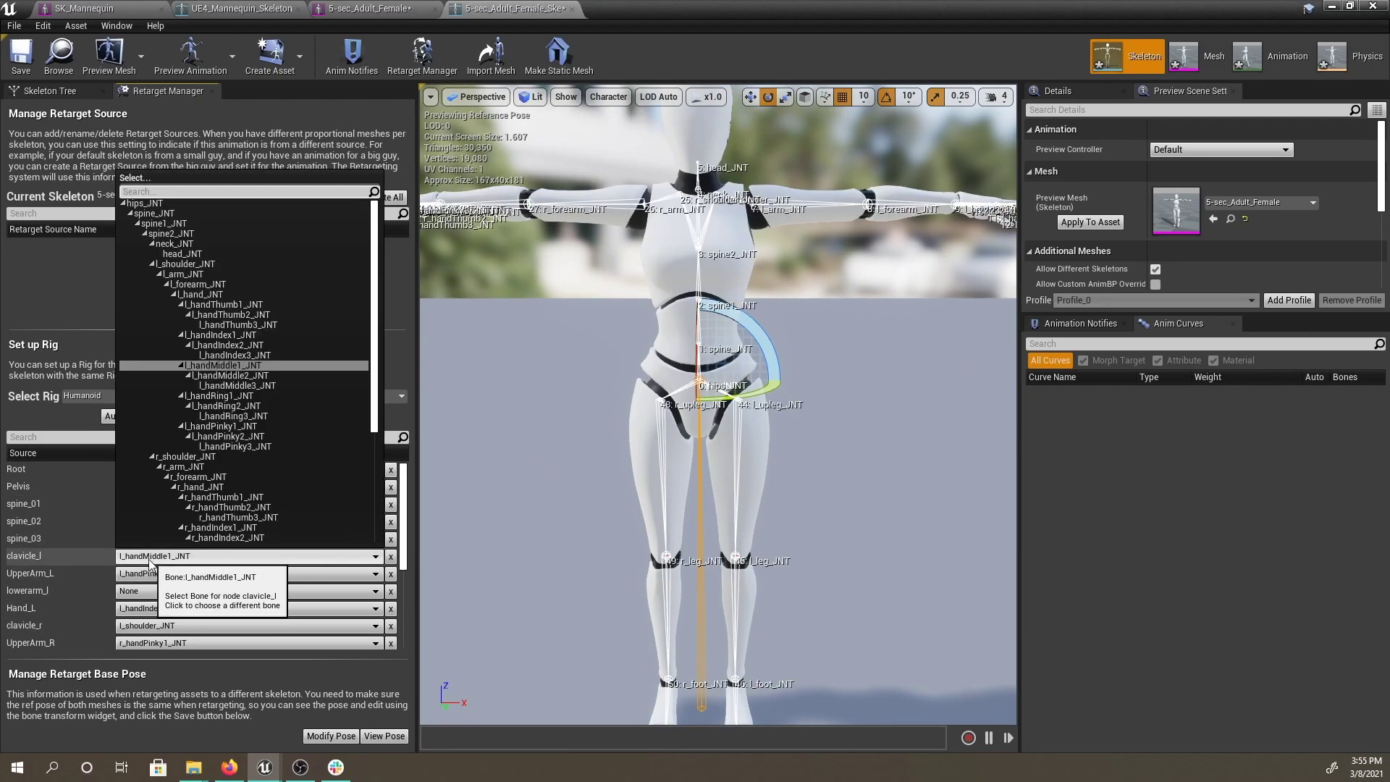
{"action": "left_click", "coordinate": [192, 265]}
{"action": "scroll", "coordinate": [218, 580], "scroll_direction": "down", "scroll_amount": 2}
{"action": "left_click", "coordinate": [246, 609]}
{"action": "type", "text": "hand"}
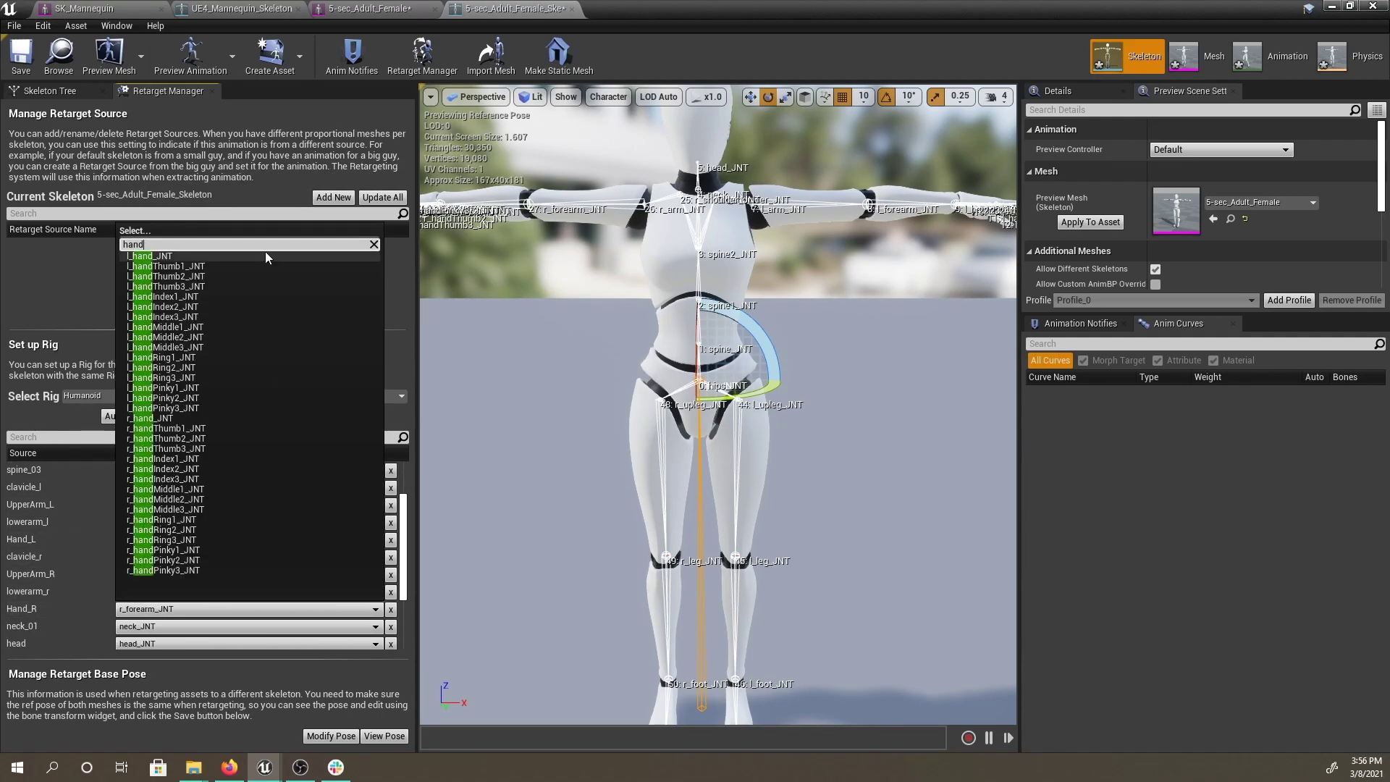
{"action": "left_click", "coordinate": [150, 418]}
{"action": "left_click", "coordinate": [269, 586]}
{"action": "left_click", "coordinate": [269, 582]}
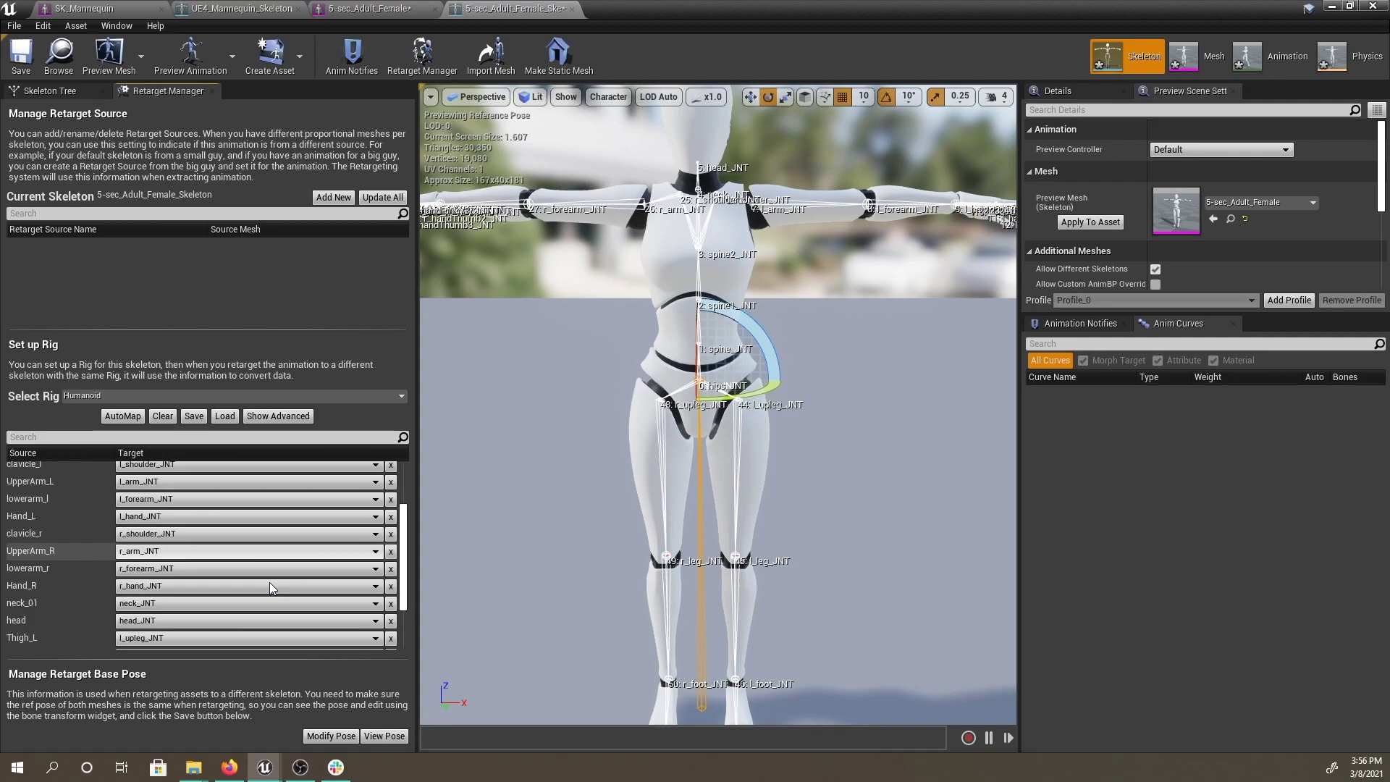
{"action": "scroll", "coordinate": [270, 582], "scroll_direction": "down", "scroll_amount": 3}
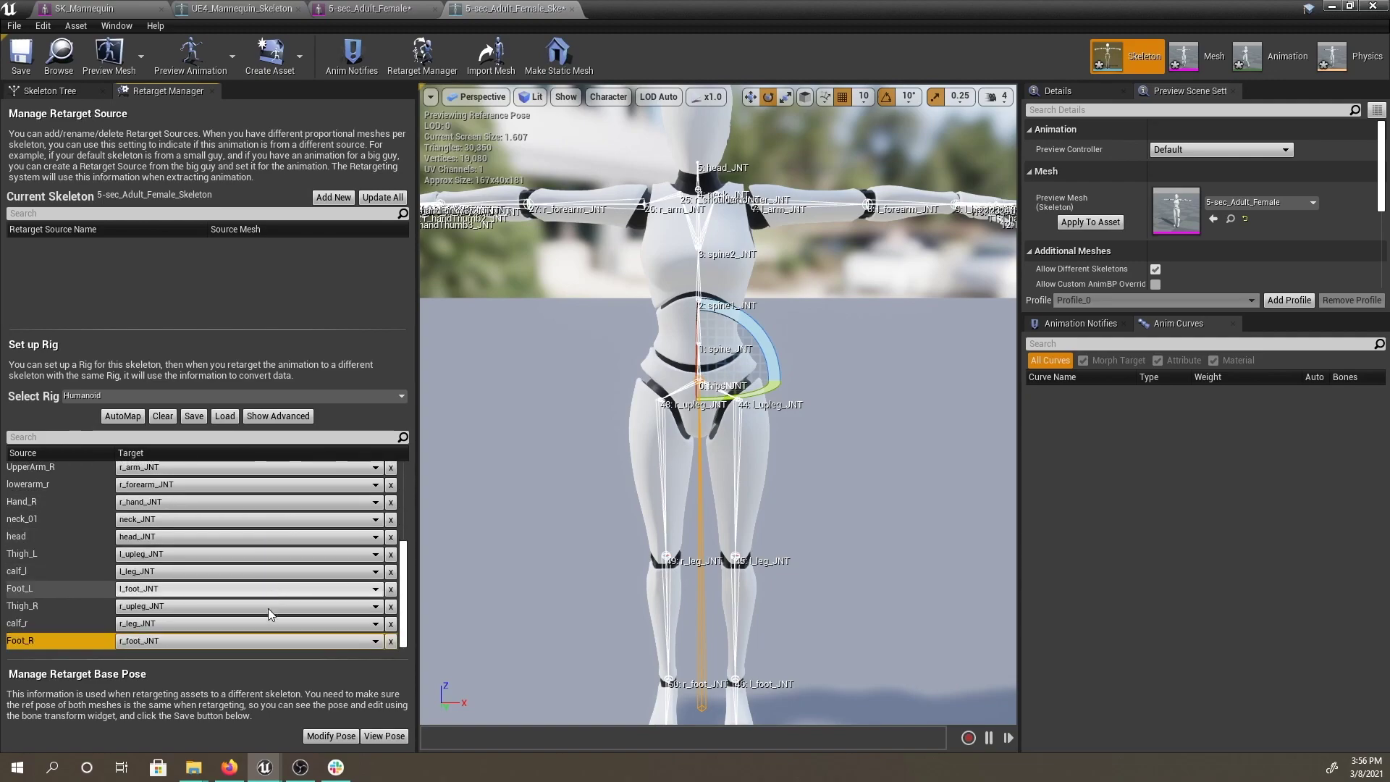
- Reveal advanced mappings and map index_01_l and middle_03_l to left finger bones
{"action": "left_click", "coordinate": [278, 416]}
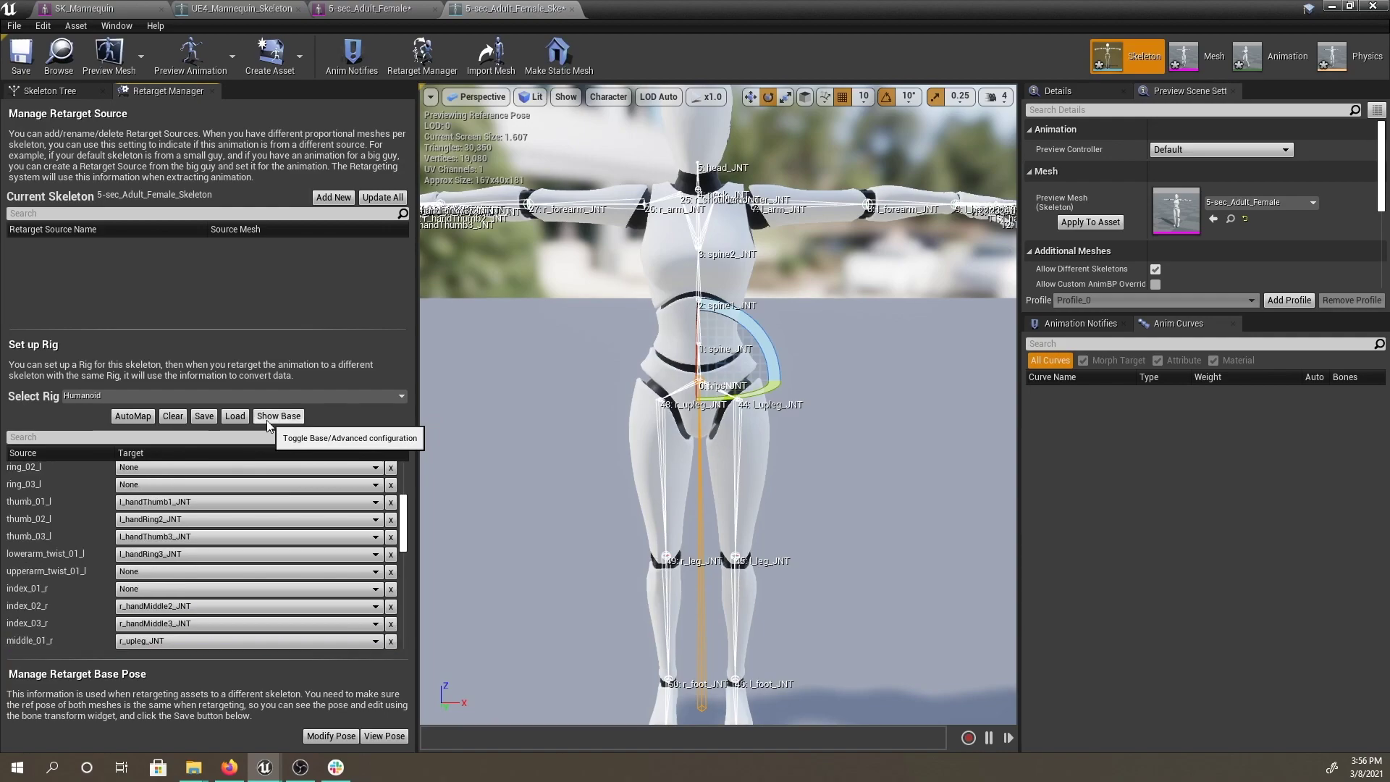
{"action": "scroll", "coordinate": [76, 501], "scroll_direction": "down", "scroll_amount": 3}
{"action": "scroll", "coordinate": [75, 501], "scroll_direction": "up", "scroll_amount": 3}
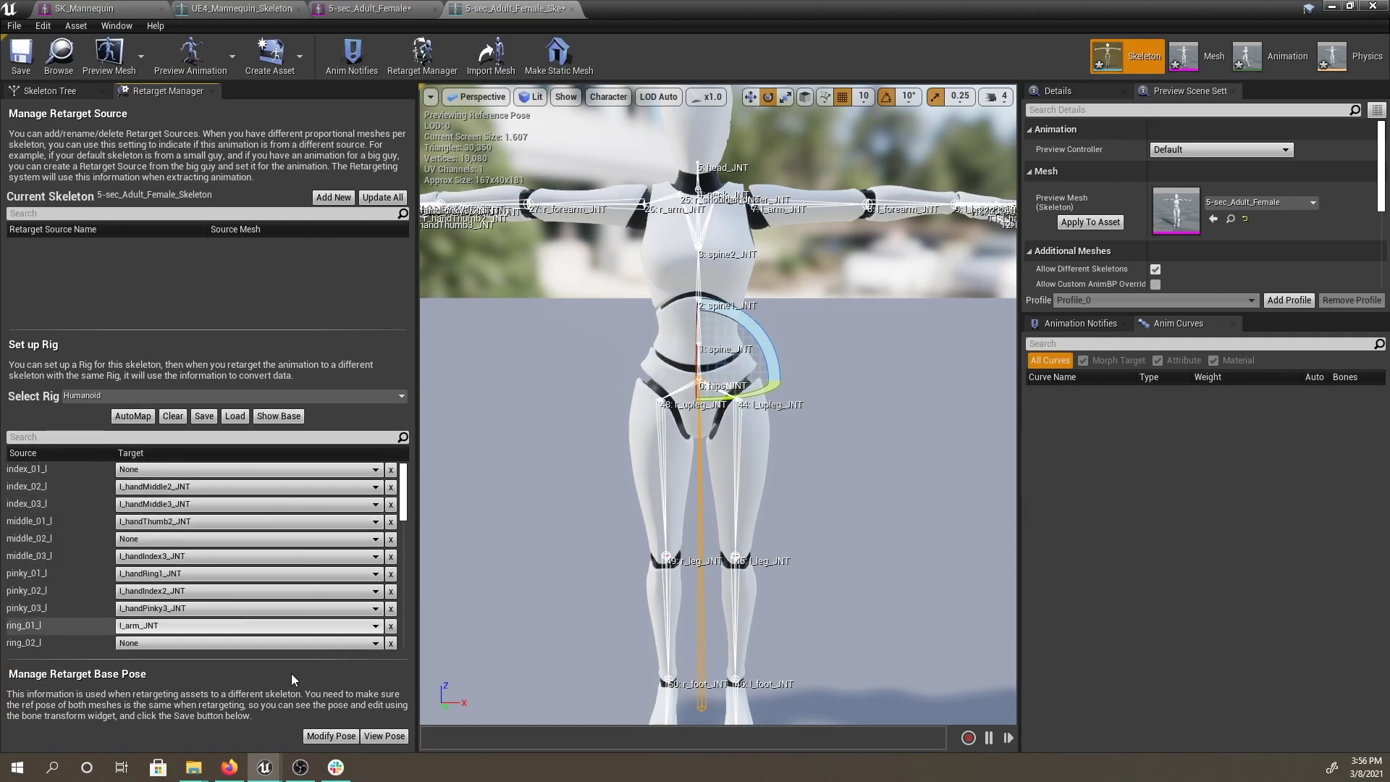
{"action": "left_click", "coordinate": [153, 484]}
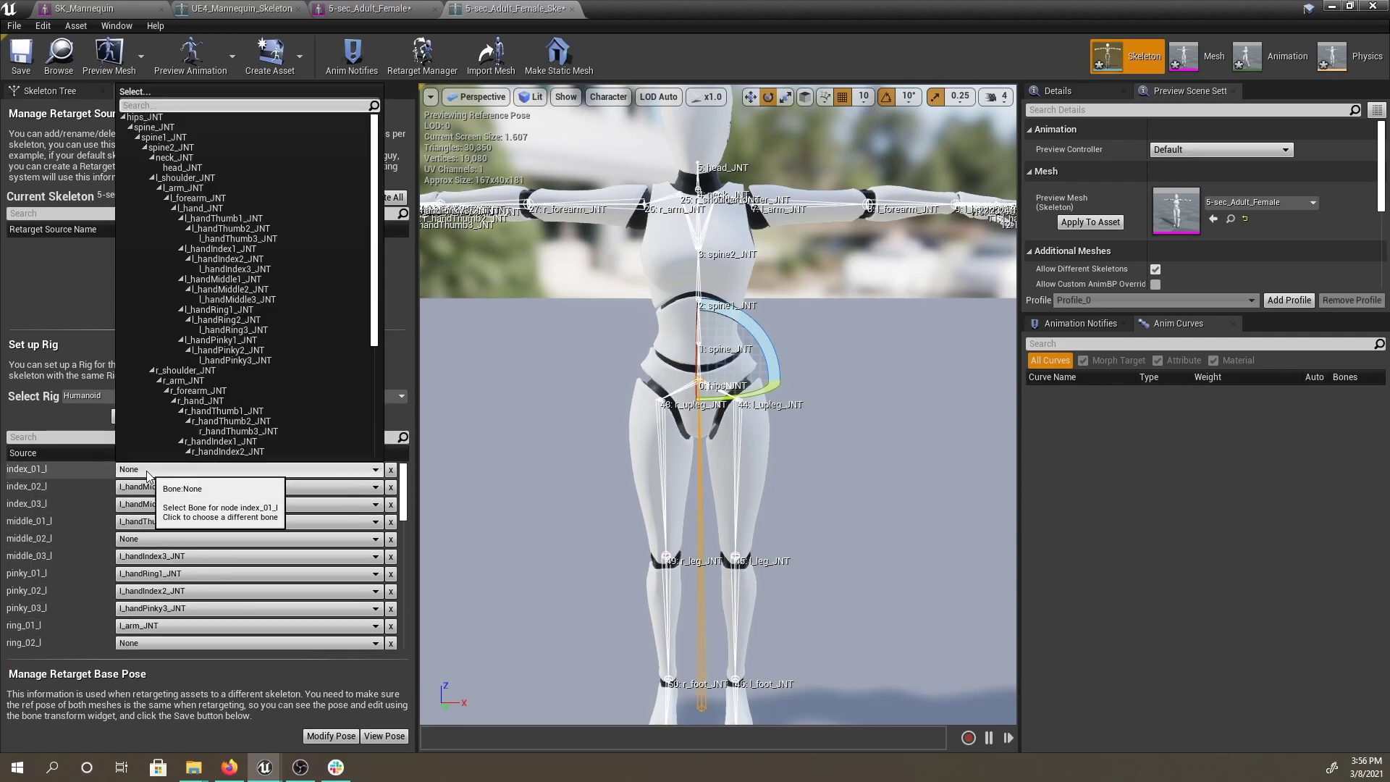
{"action": "type", "text": "index"}
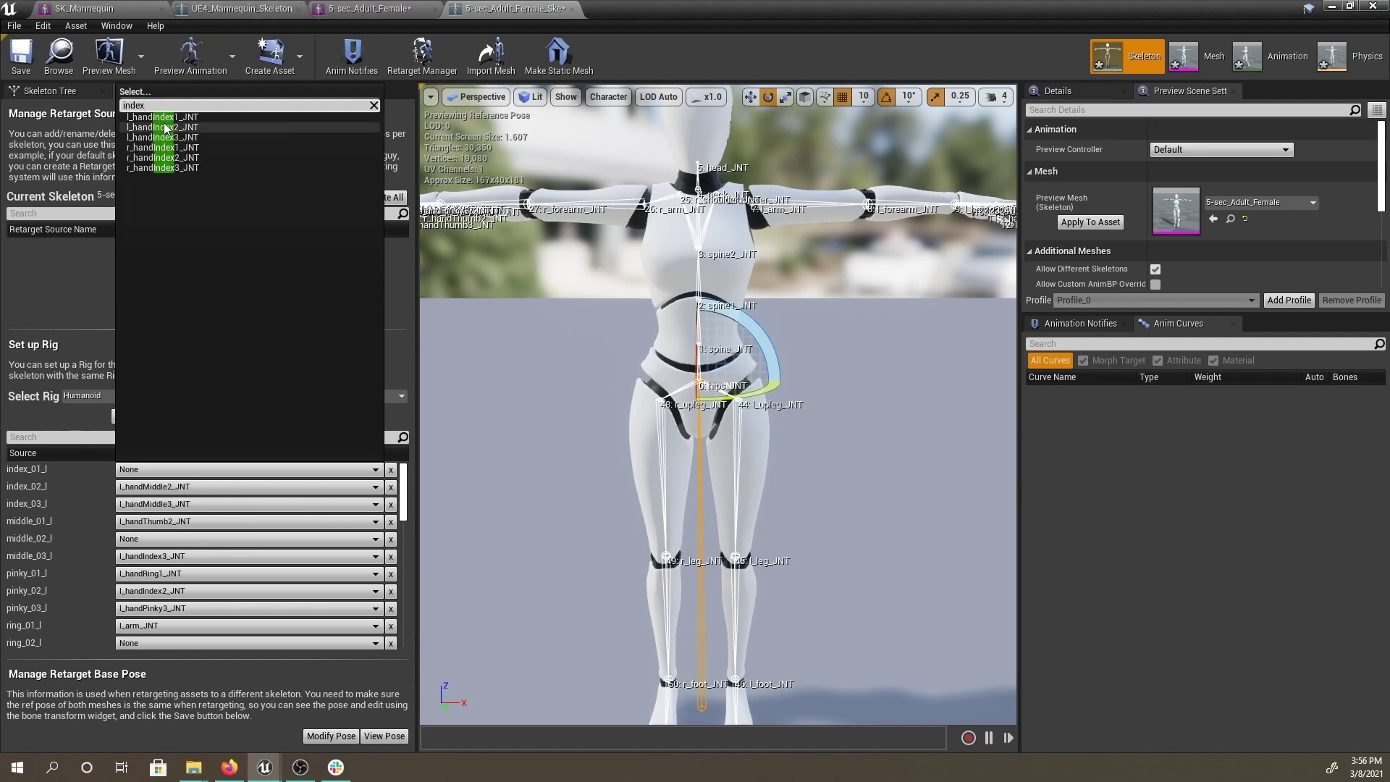
{"action": "left_click", "coordinate": [166, 128]}
{"action": "left_click", "coordinate": [153, 555]}
{"action": "type", "text": "middle"}
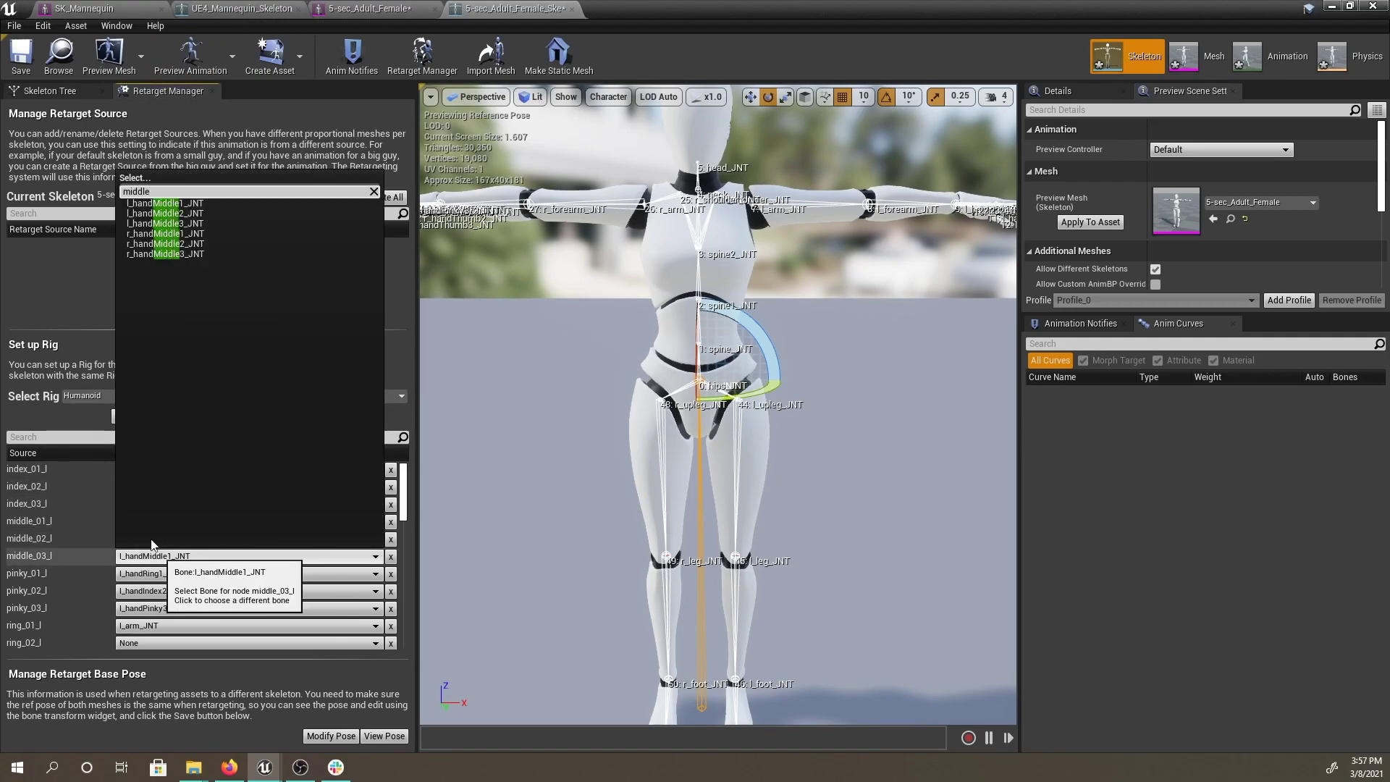
{"action": "left_click", "coordinate": [165, 223]}
- Map thumb_02_l to l_handThumb2_JNT and index_01_r to a right index bone
{"action": "scroll", "coordinate": [152, 551], "scroll_direction": "down", "scroll_amount": 3}
{"action": "left_click", "coordinate": [153, 556]}
{"action": "type", "text": "thumb"}
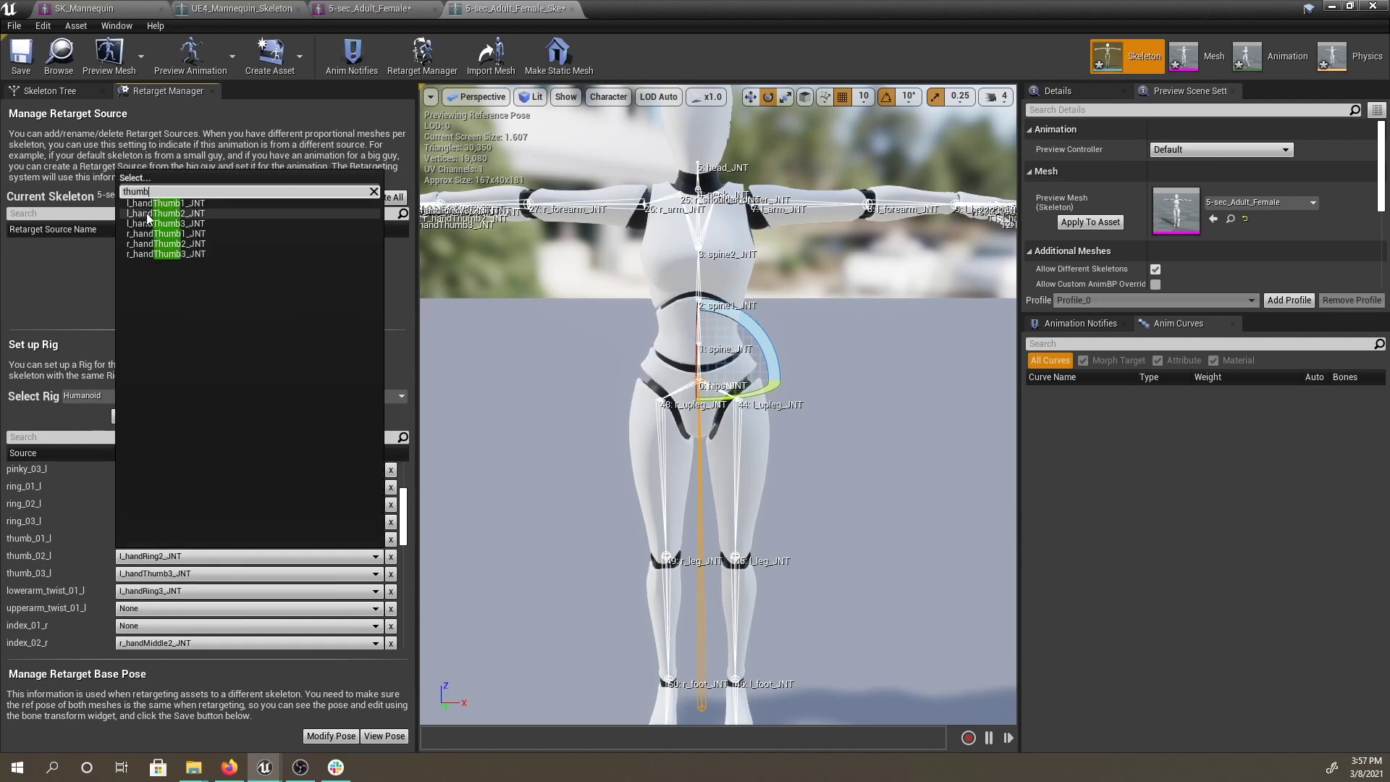
{"action": "left_click", "coordinate": [148, 214]}
{"action": "left_click", "coordinate": [149, 591]}
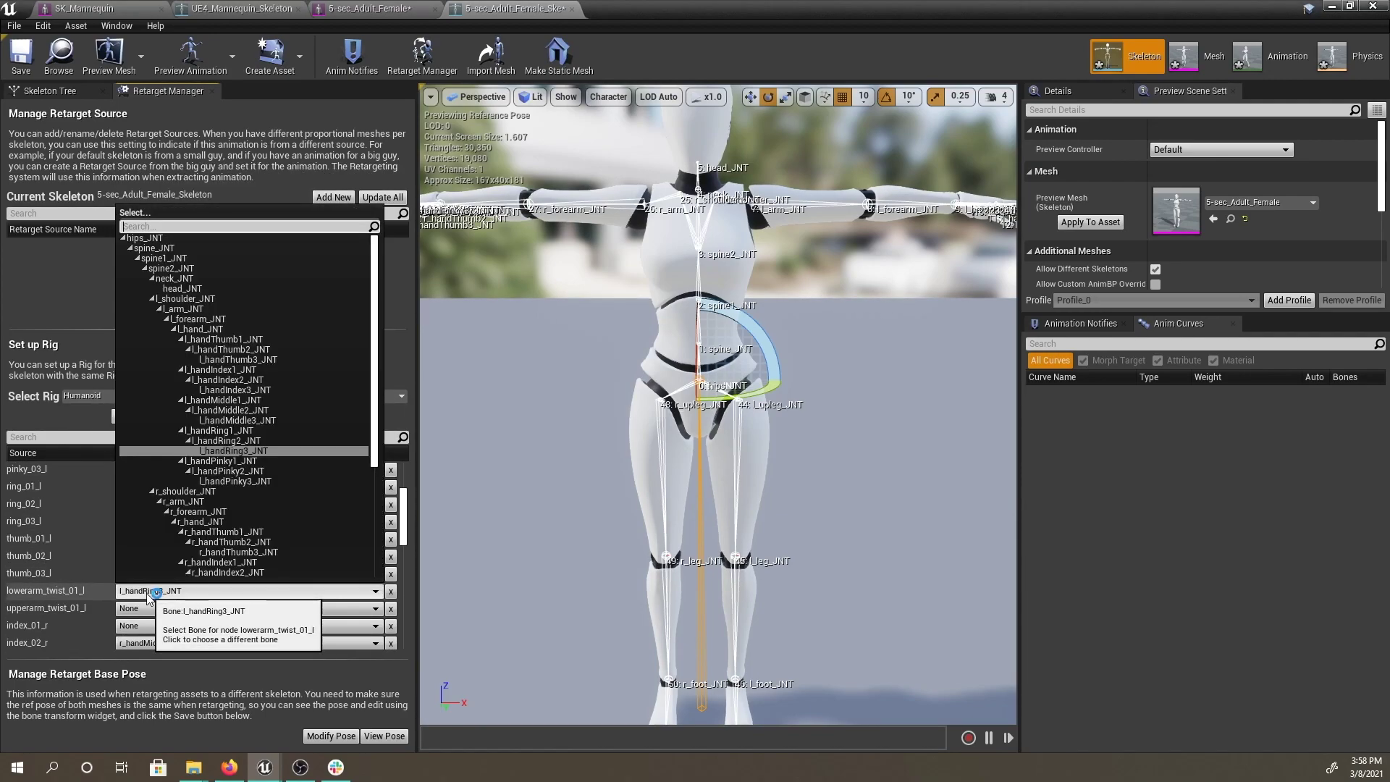
{"action": "key", "text": "Escape"}
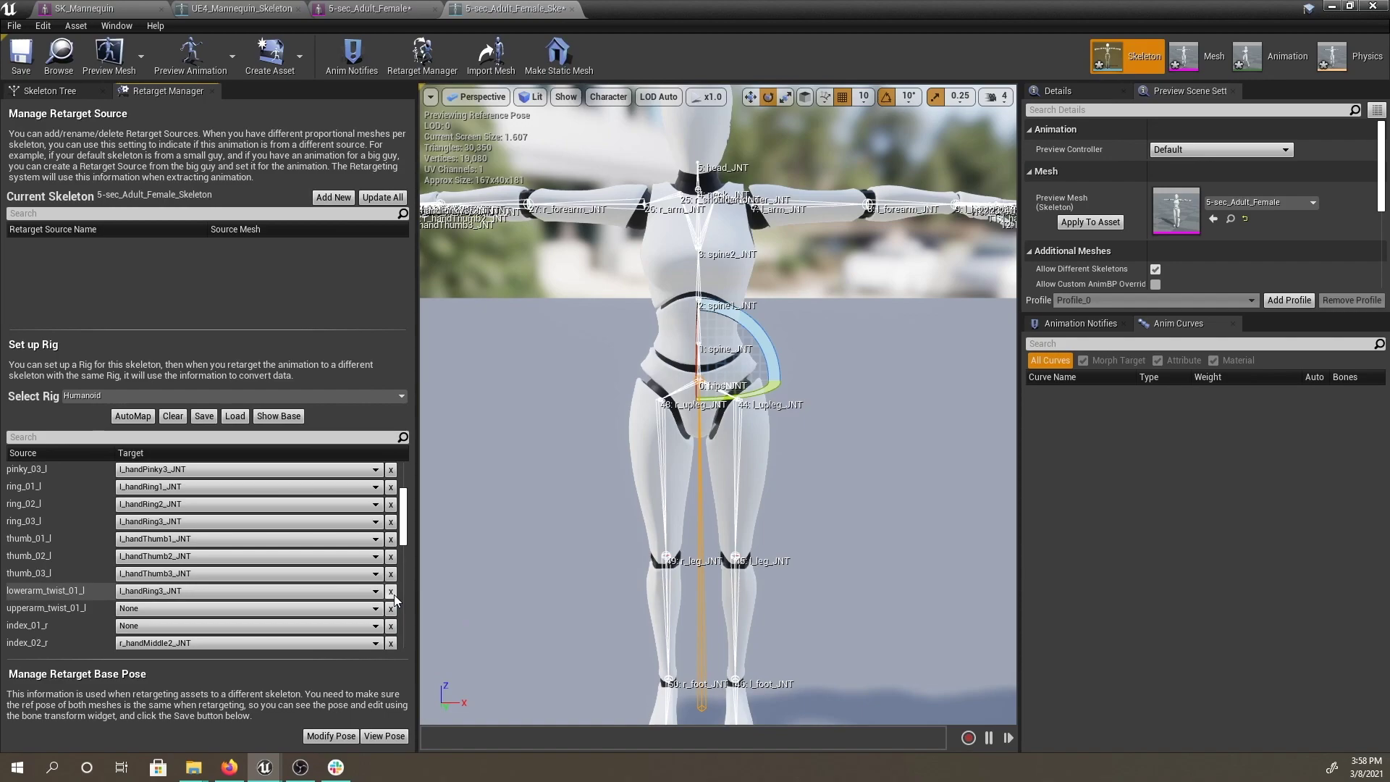
{"action": "scroll", "coordinate": [394, 610], "scroll_direction": "down", "scroll_amount": 2}
{"action": "left_click", "coordinate": [159, 579]}
{"action": "type", "text": "index"}
{"action": "left_click", "coordinate": [168, 285]}
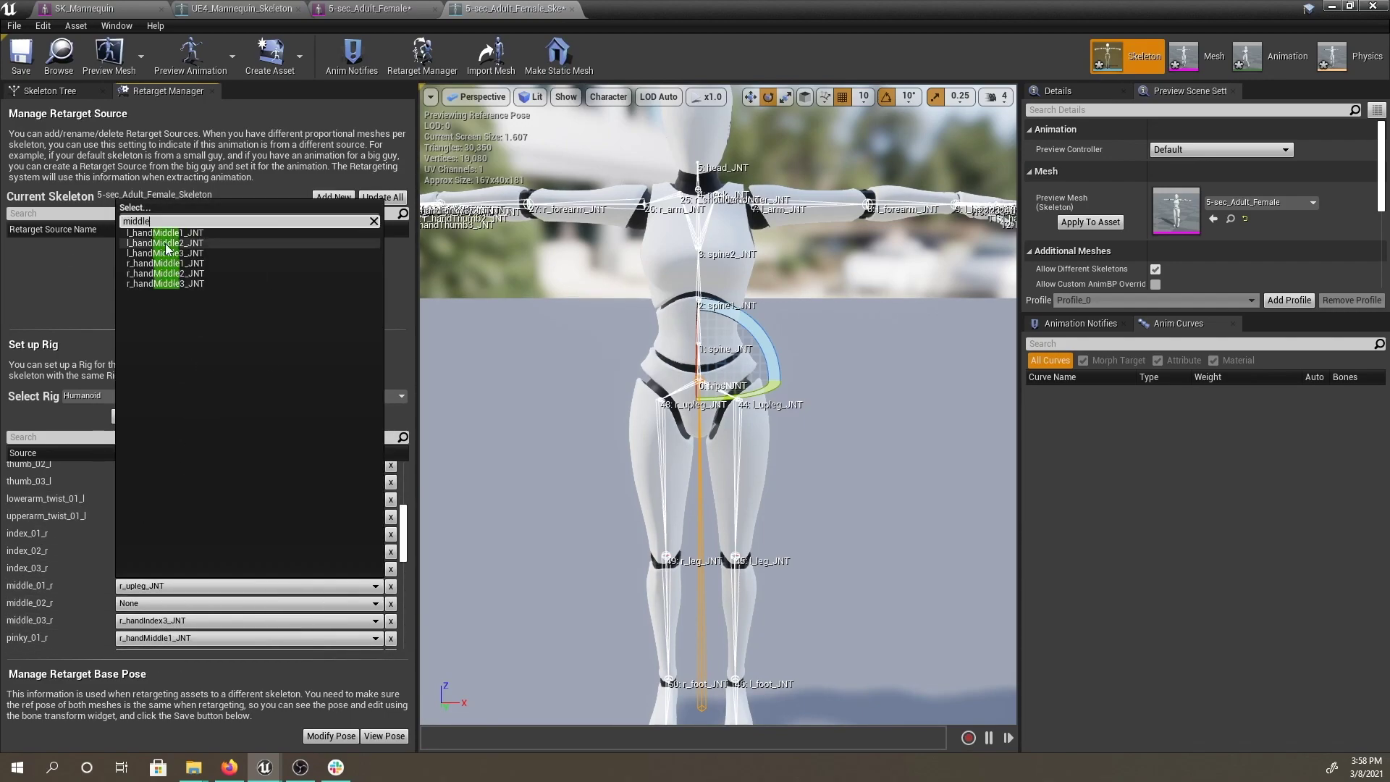
{"action": "scroll", "coordinate": [217, 550], "scroll_direction": "down", "scroll_amount": 5}
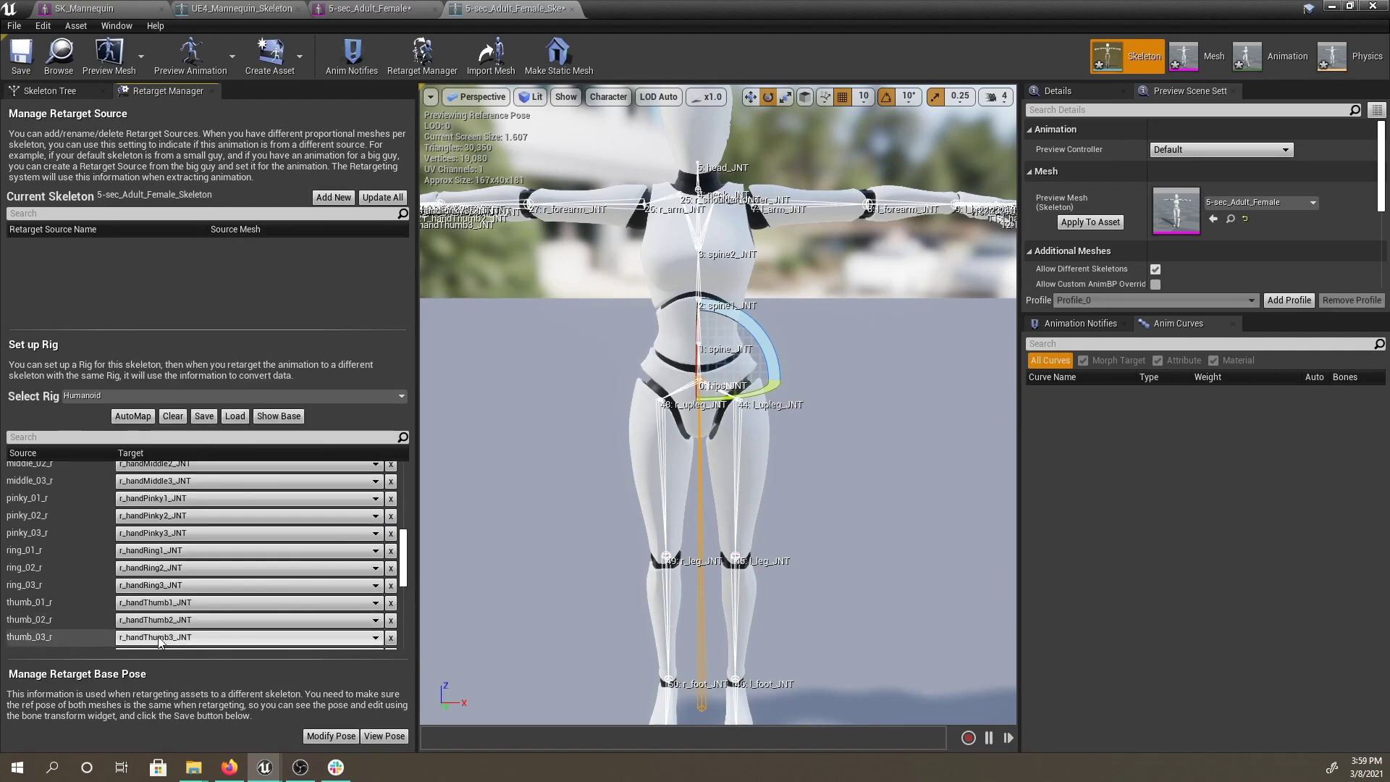
{"action": "scroll", "coordinate": [33, 615], "scroll_direction": "down", "scroll_amount": 3}
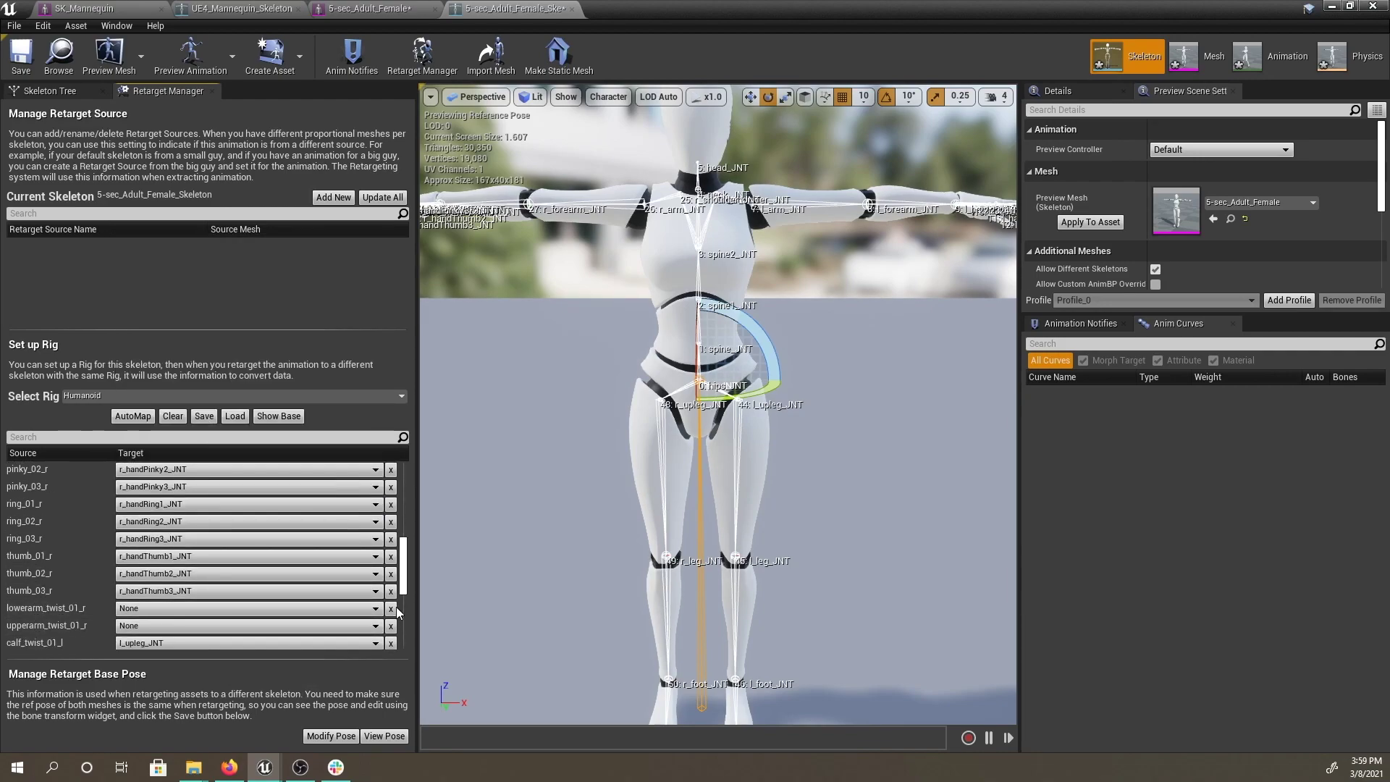
{"action": "scroll", "coordinate": [109, 616], "scroll_direction": "down", "scroll_amount": 1}
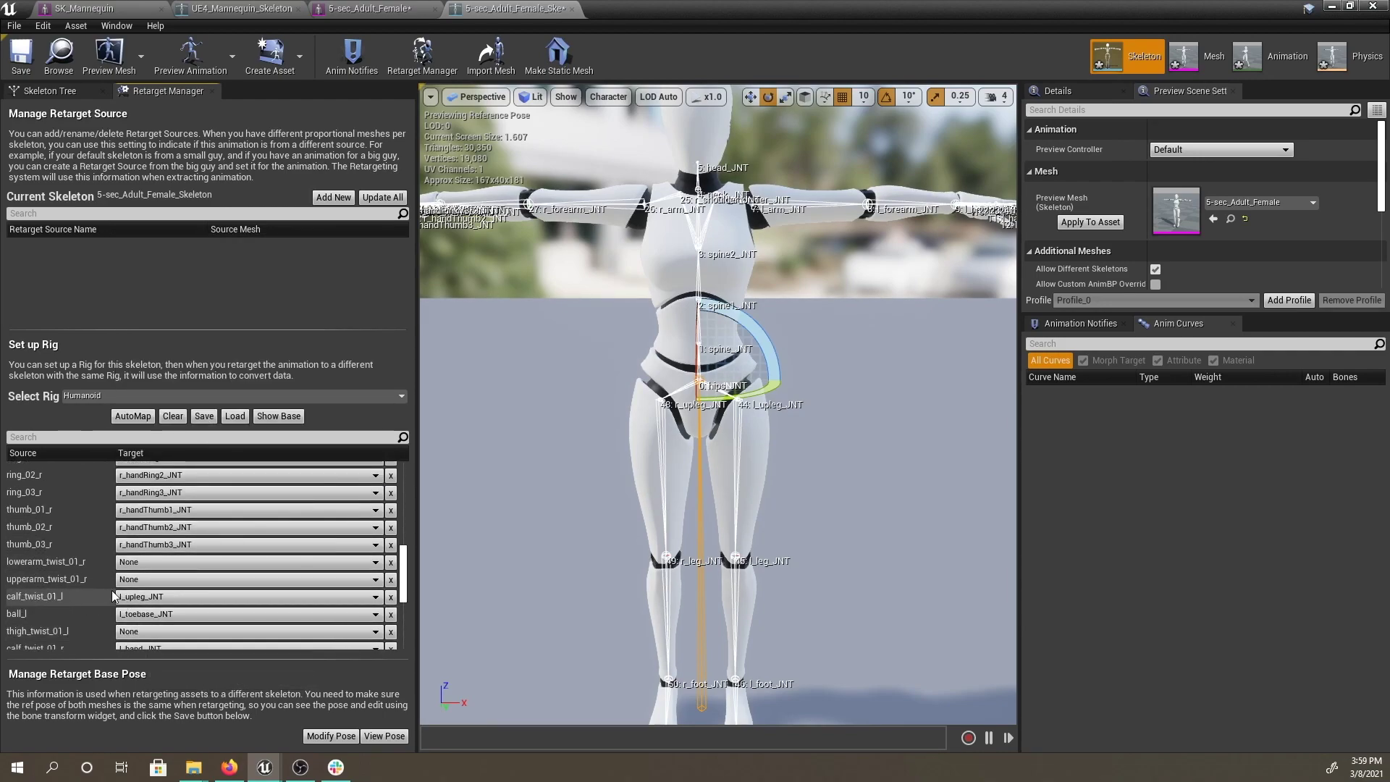
- Clear ball_l, calf_twist_01_r, ball_r, thigh_twist_01_r, ik_foot_root and ik_hand_gun to None
{"action": "left_click", "coordinate": [391, 614]}
{"action": "scroll", "coordinate": [185, 623], "scroll_direction": "down", "scroll_amount": 1}
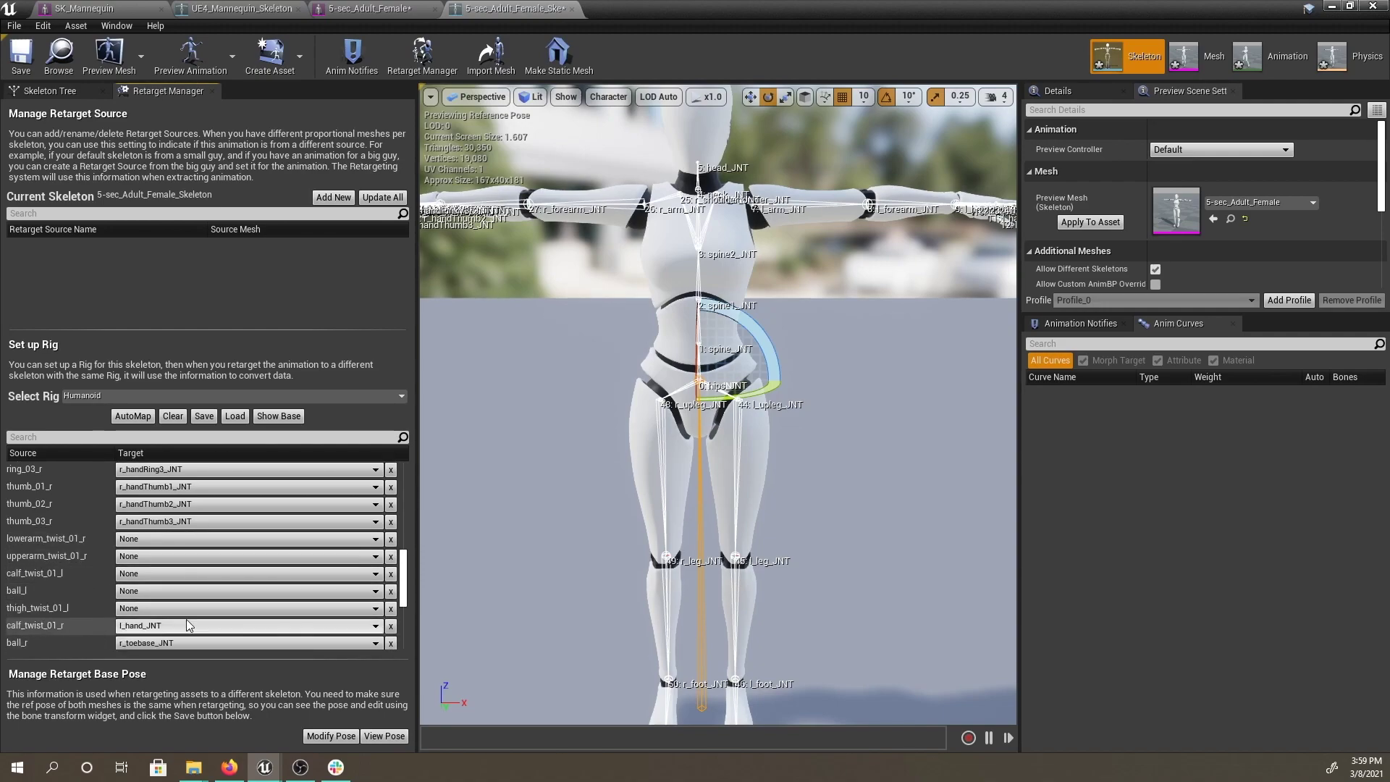
{"action": "left_click", "coordinate": [392, 626]}
{"action": "scroll", "coordinate": [276, 624], "scroll_direction": "down", "scroll_amount": 4}
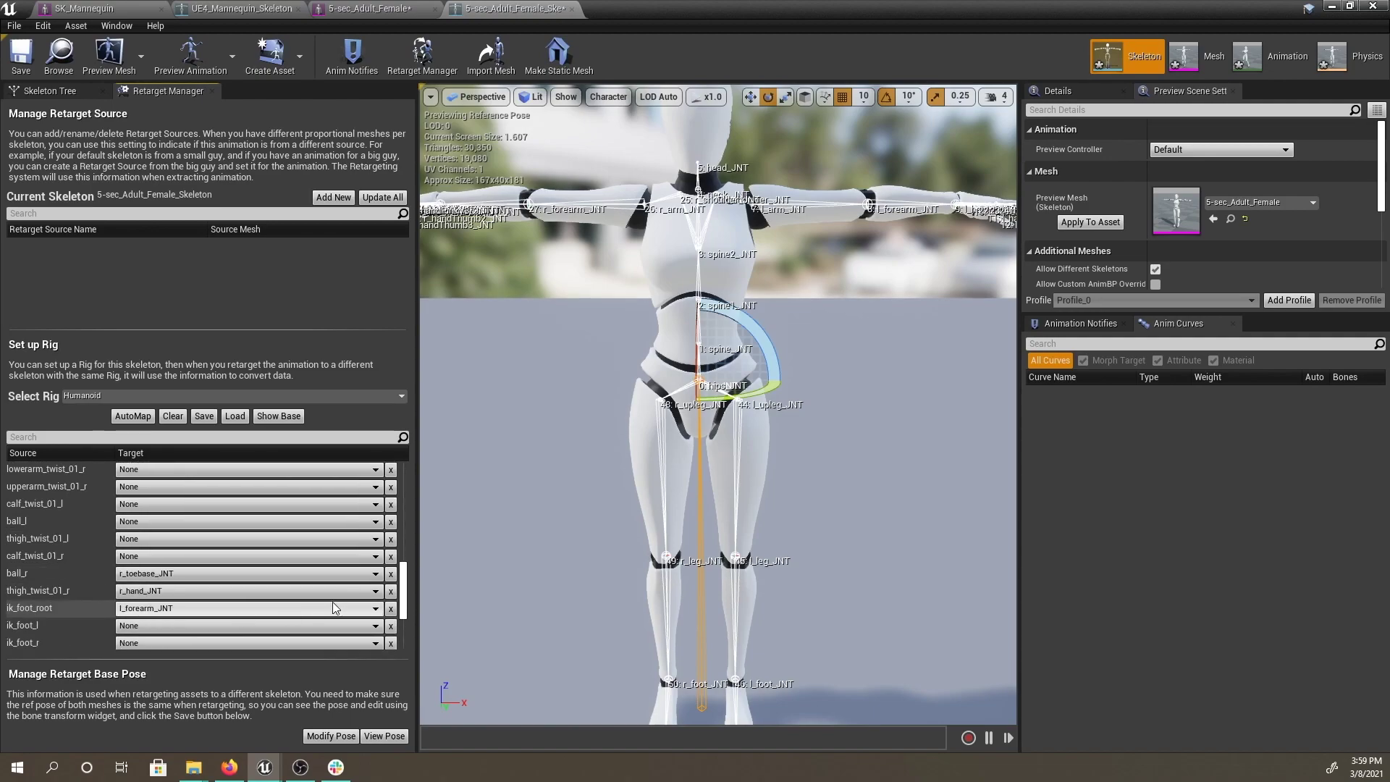
{"action": "left_click", "coordinate": [391, 575]}
{"action": "left_click", "coordinate": [391, 591]}
{"action": "left_click", "coordinate": [391, 609]}
{"action": "scroll", "coordinate": [53, 593], "scroll_direction": "down", "scroll_amount": 4}
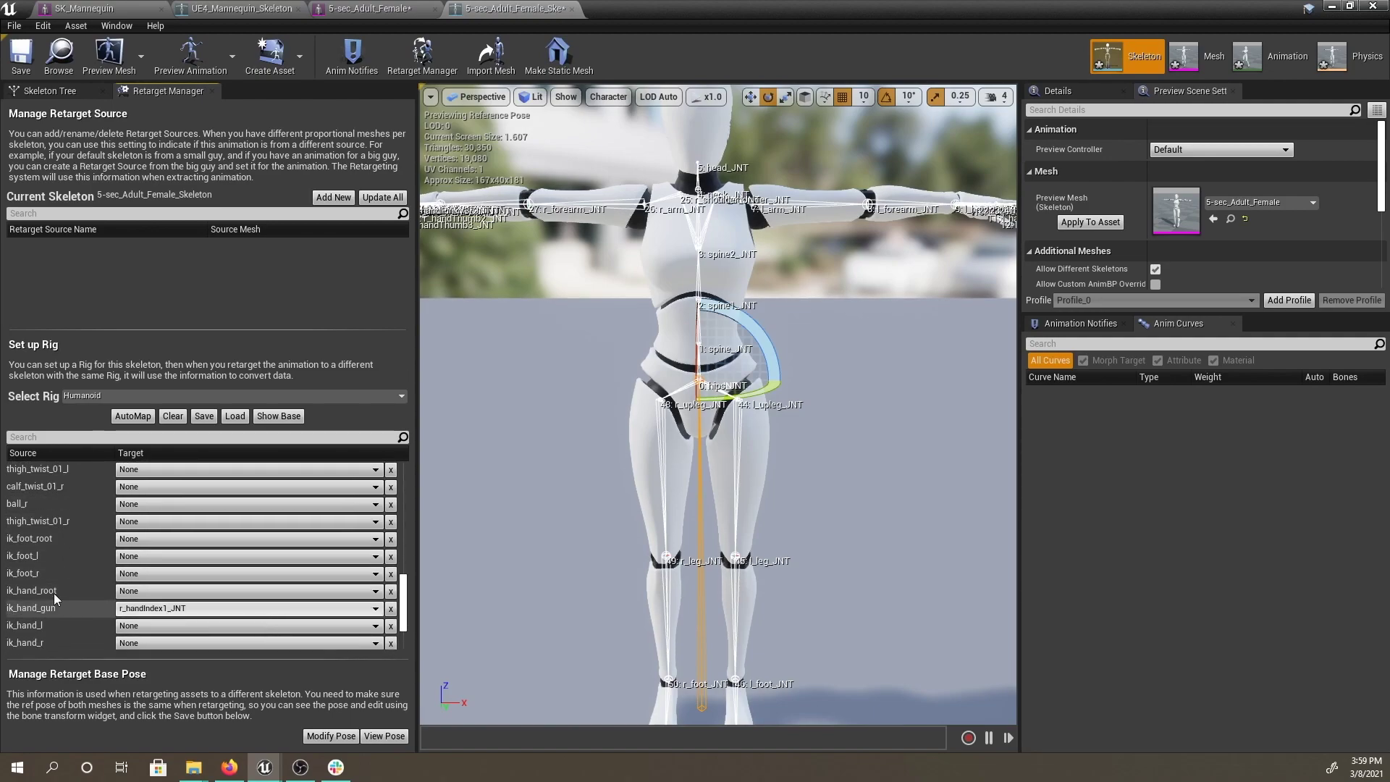
{"action": "left_click", "coordinate": [391, 608]}
{"action": "scroll", "coordinate": [424, 618], "scroll_direction": "down", "scroll_amount": 3}
{"action": "scroll", "coordinate": [210, 607], "scroll_direction": "down", "scroll_amount": 5}
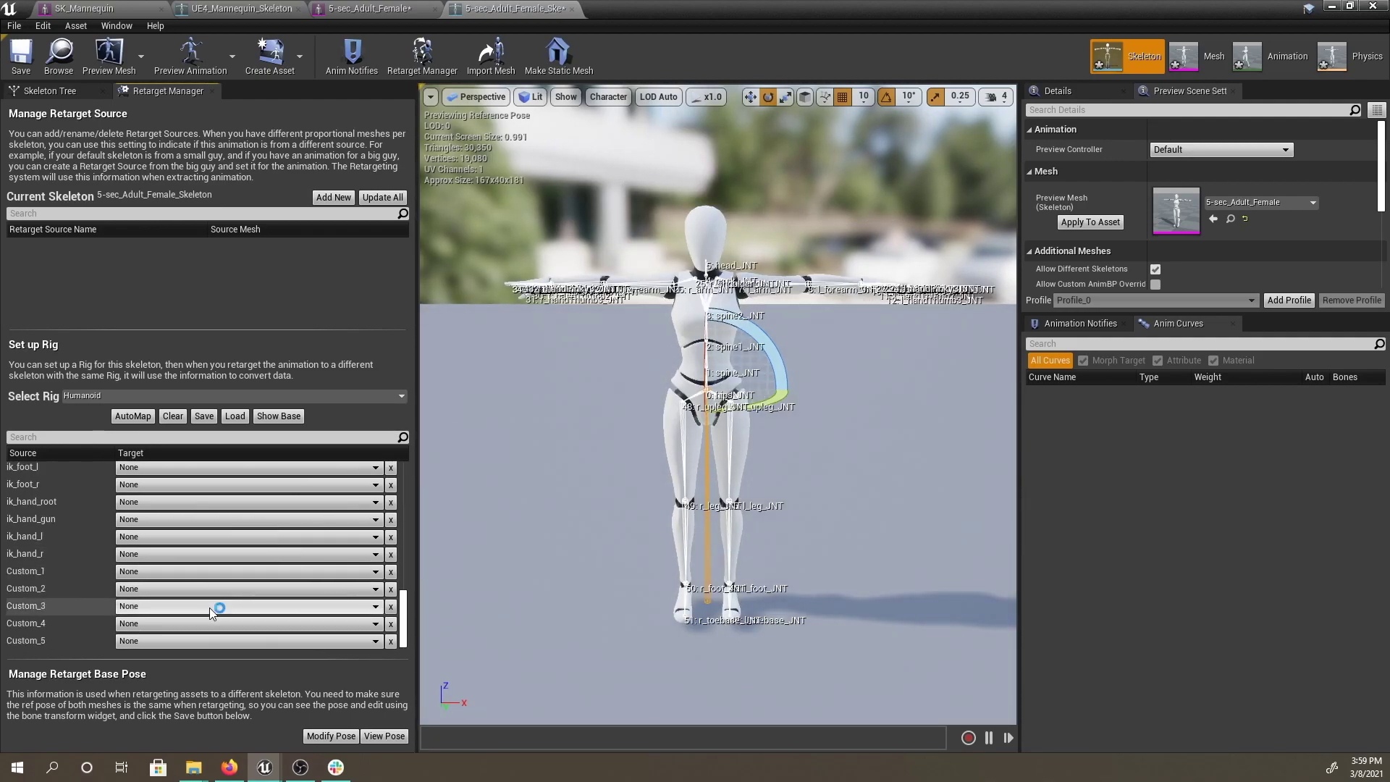
{"action": "scroll", "coordinate": [249, 629], "scroll_direction": "up", "scroll_amount": 2}
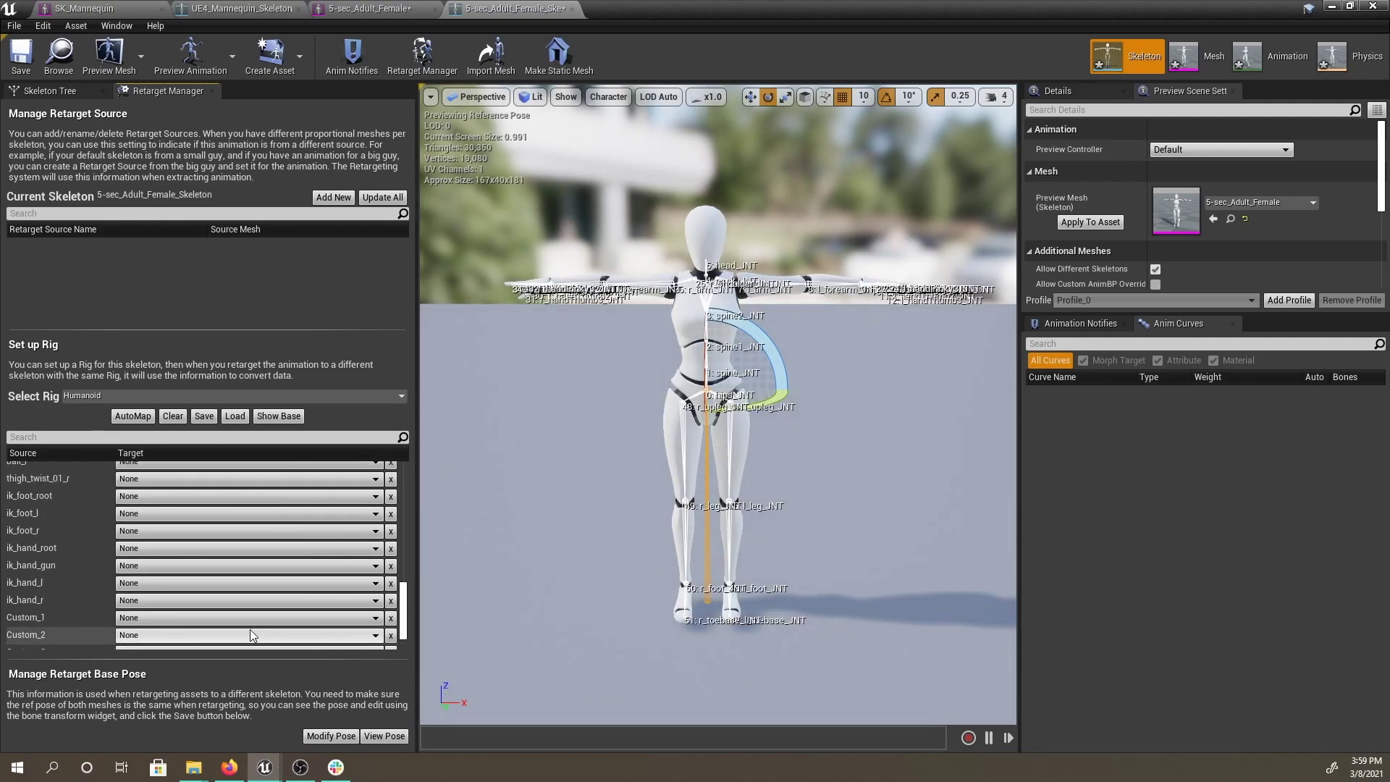
- Save the current bone mapping as BoneMapping_DM_Mannequin in the Assets folder
{"action": "left_click", "coordinate": [204, 416]}
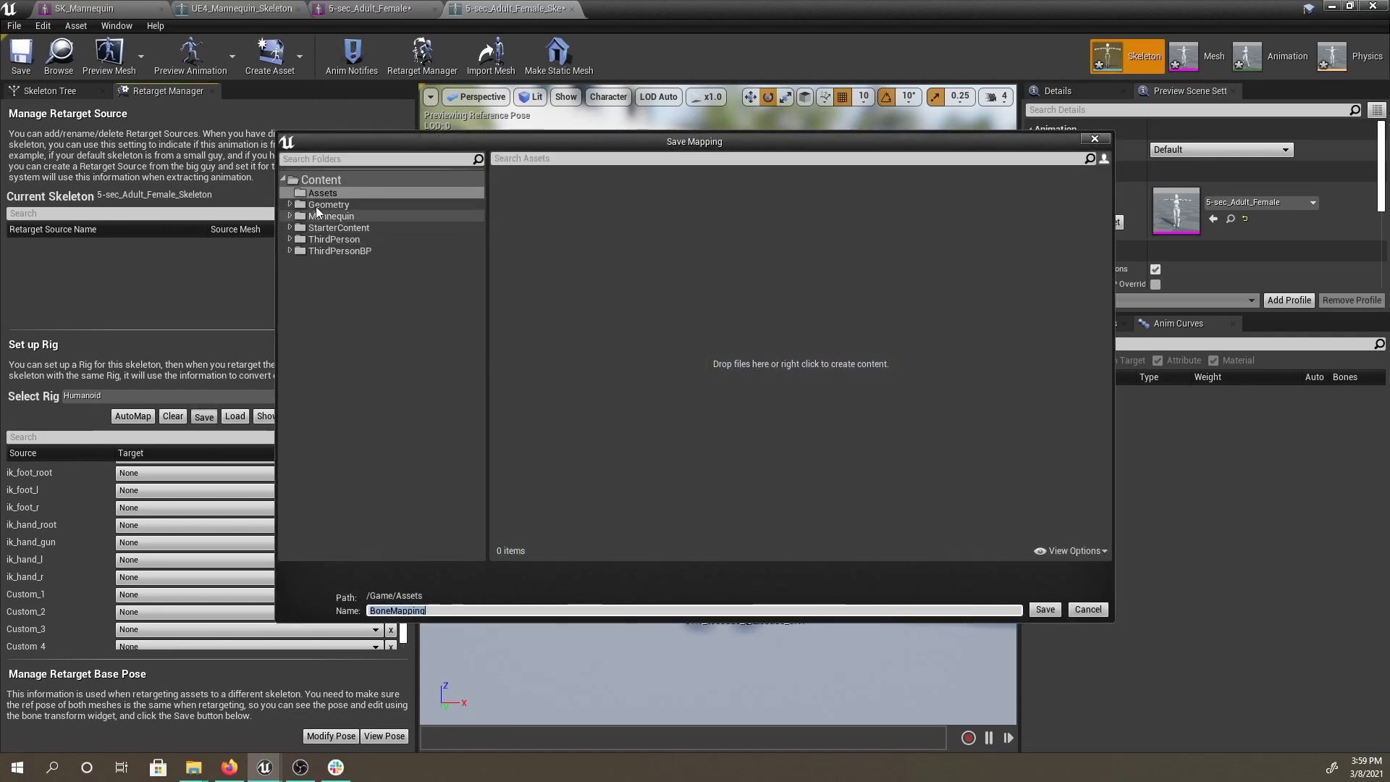
{"action": "left_click", "coordinate": [336, 198]}
{"action": "left_click", "coordinate": [445, 610]}
{"action": "type", "text": "_"}
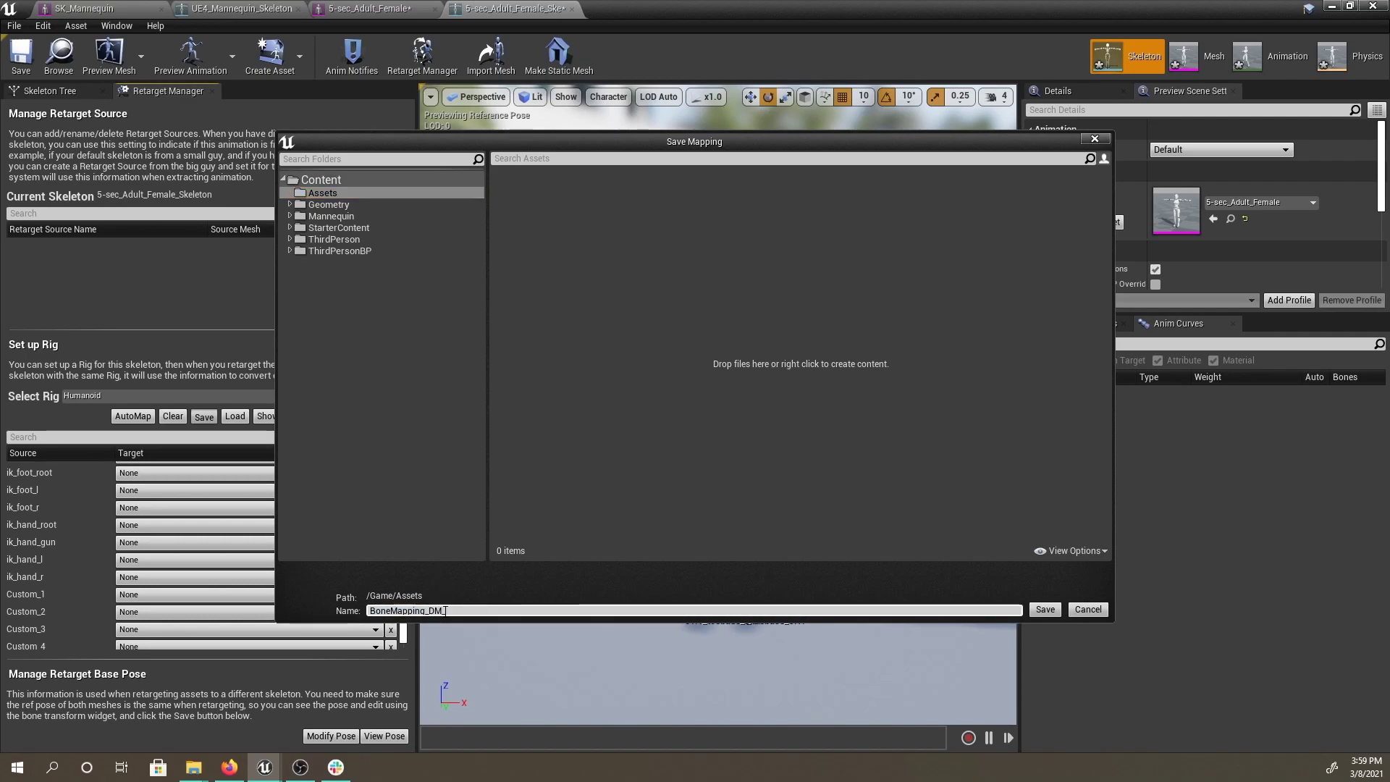
{"action": "type", "text": "DM_Mannequin"}
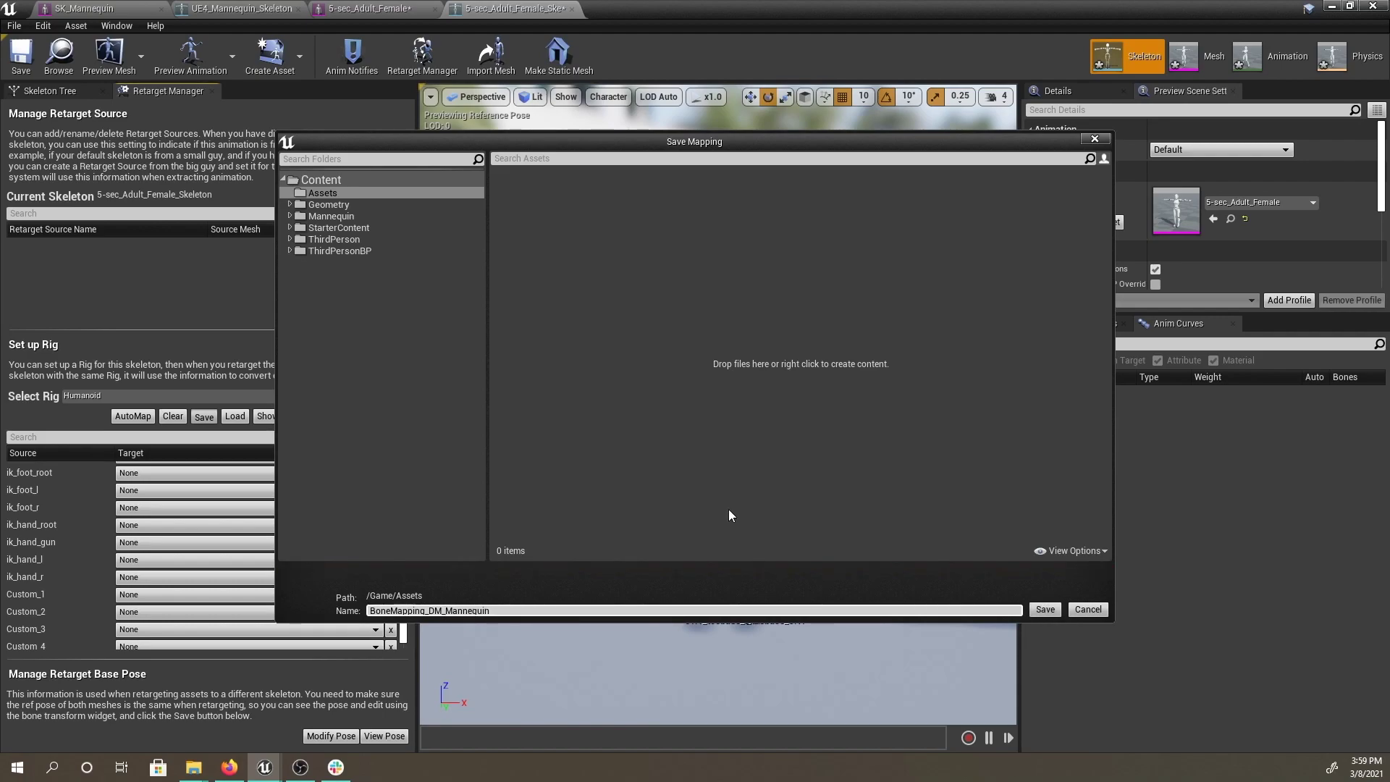
{"action": "left_click", "coordinate": [1036, 610]}
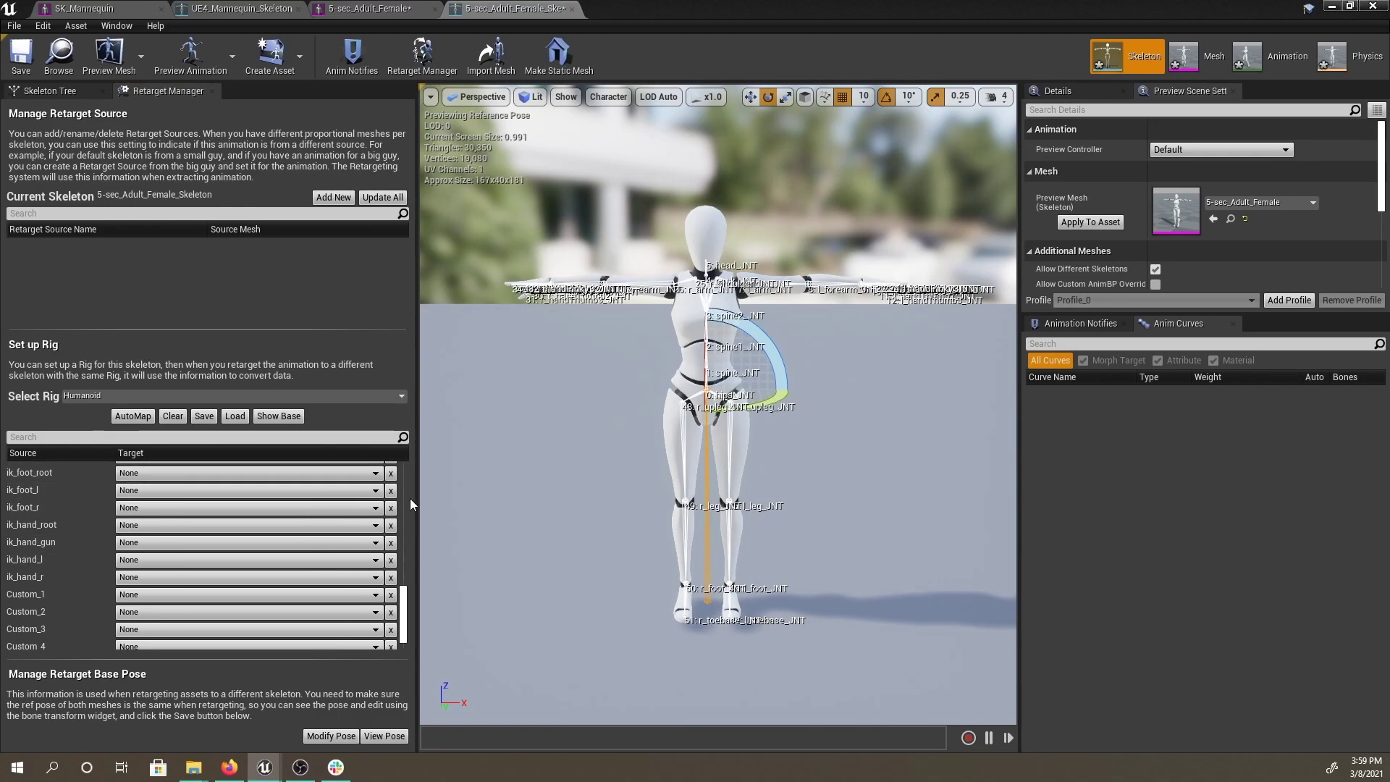
- Load BoneMapping_DM_Mannequin back onto the female Humanoid rig
{"action": "left_click", "coordinate": [239, 416]}
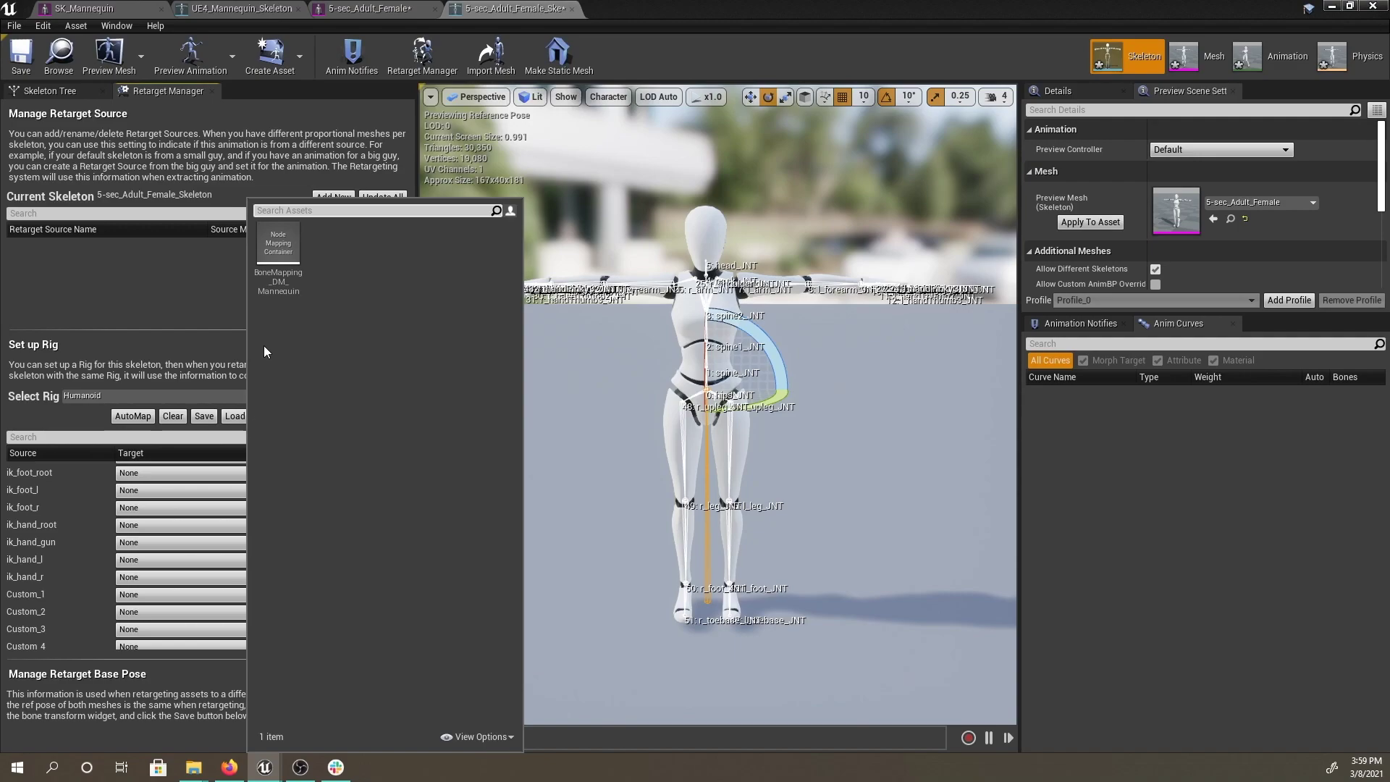
{"action": "left_click", "coordinate": [285, 289]}
{"action": "scroll", "coordinate": [141, 562], "scroll_direction": "up", "scroll_amount": 2}
{"action": "scroll", "coordinate": [202, 595], "scroll_direction": "up", "scroll_amount": 8}
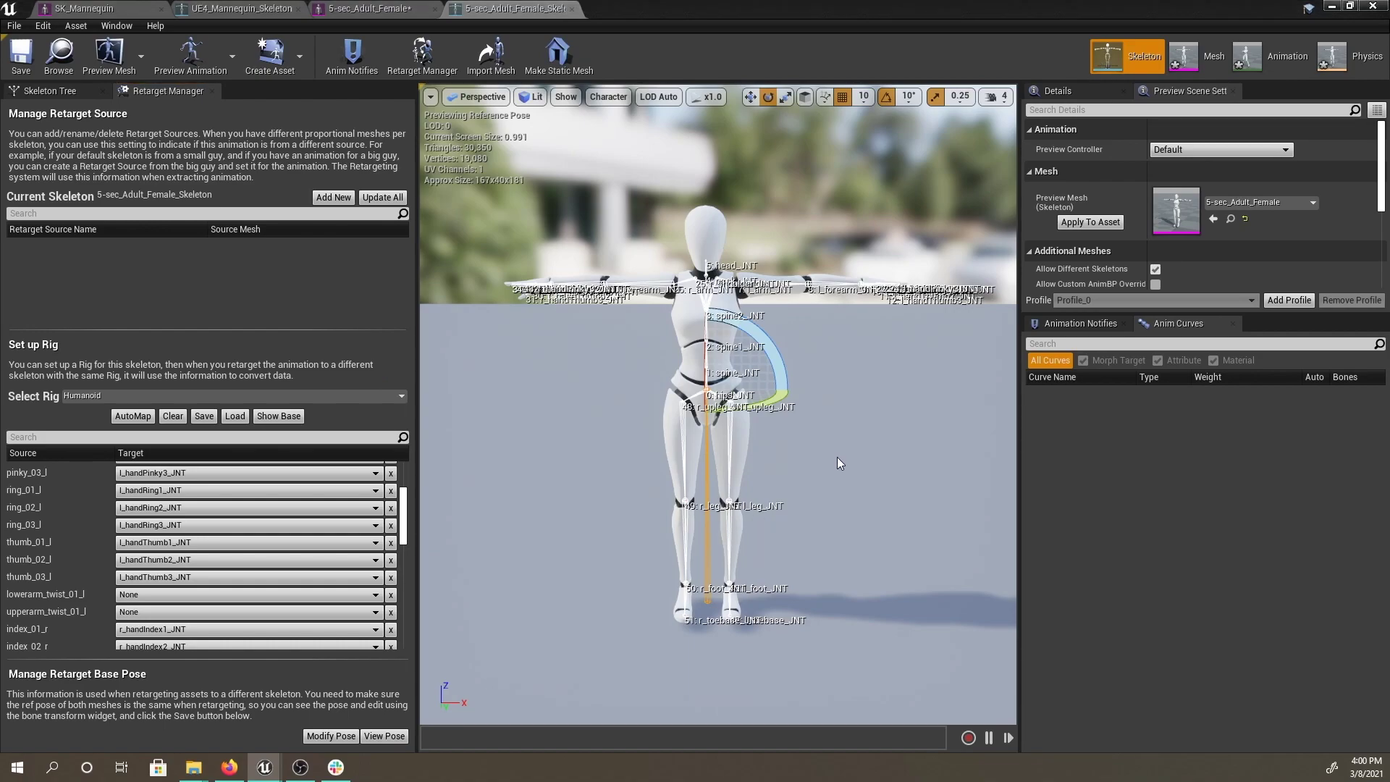
- Switch to the UE4_Mannequin_Skeleton editor and clear the bone selection to see its pose
{"action": "left_click", "coordinate": [253, 13]}
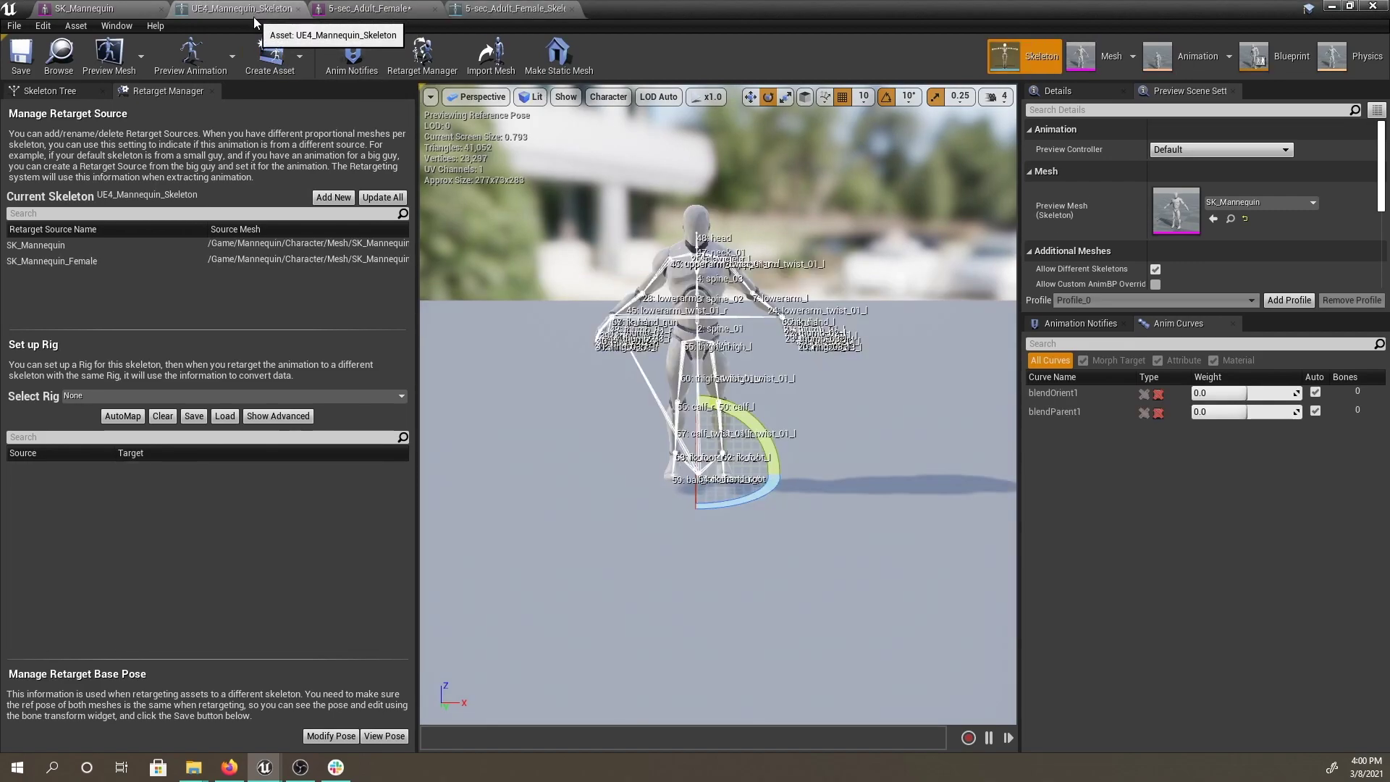
{"action": "left_click", "coordinate": [571, 304]}
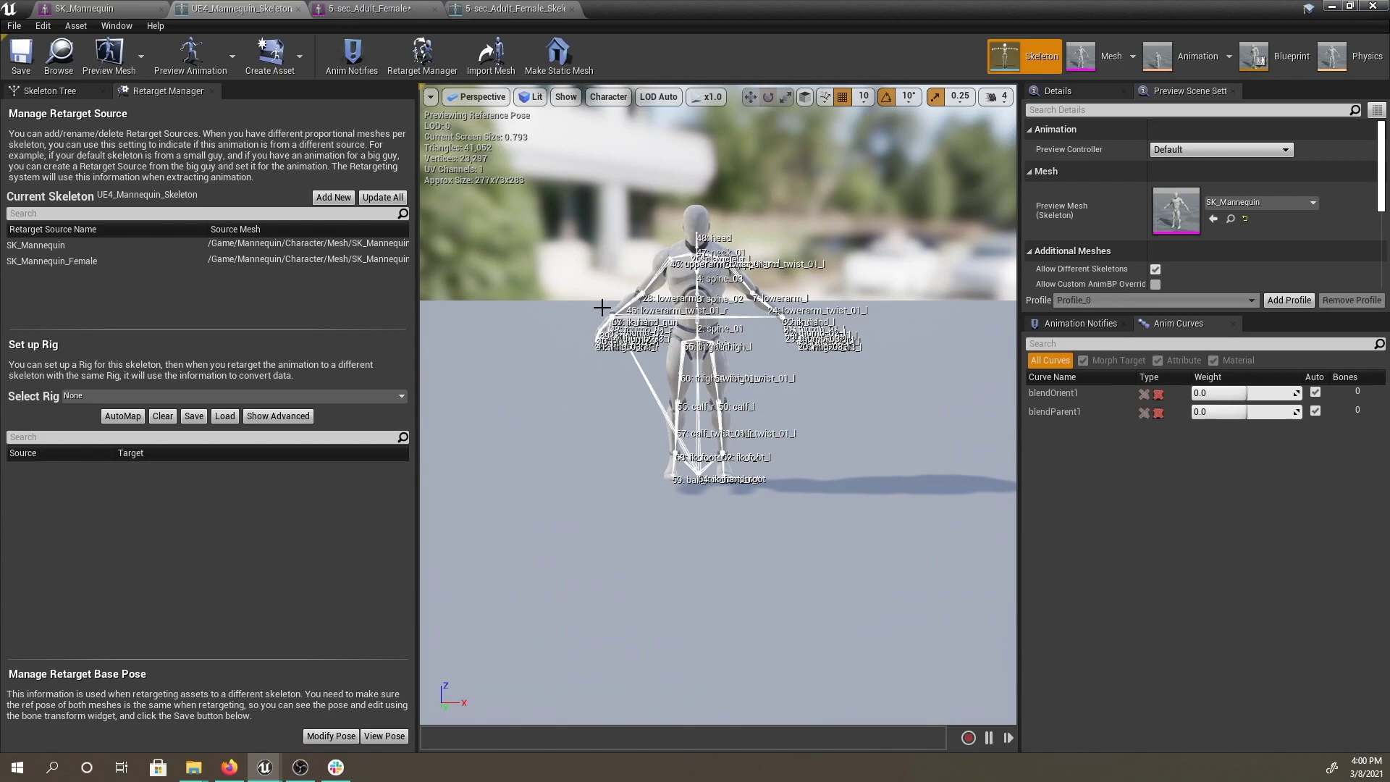
- In the female skeleton, set r_arm_JNT's local Z rotation to -45 to lower the right arm
{"action": "left_click", "coordinate": [513, 8]}
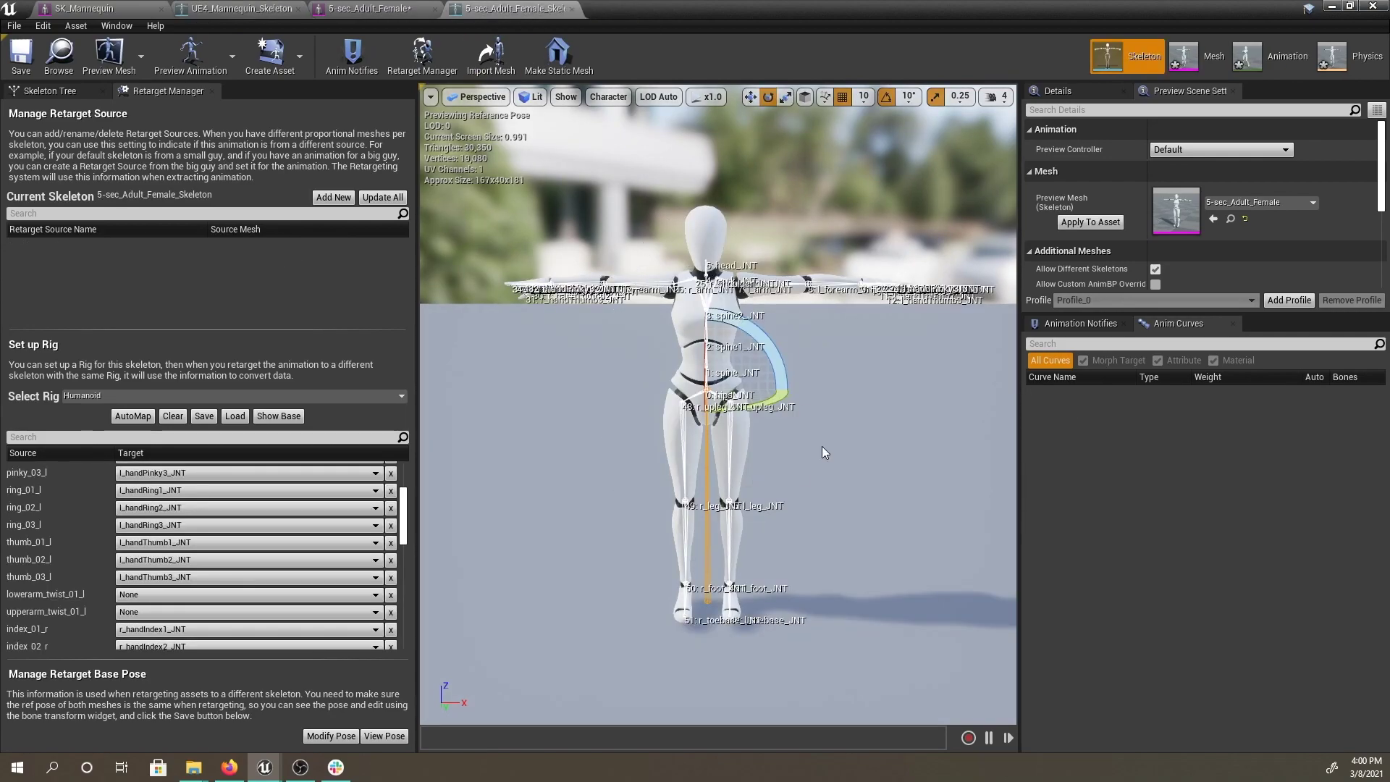
{"action": "scroll", "coordinate": [679, 309], "scroll_direction": "up", "scroll_amount": 3}
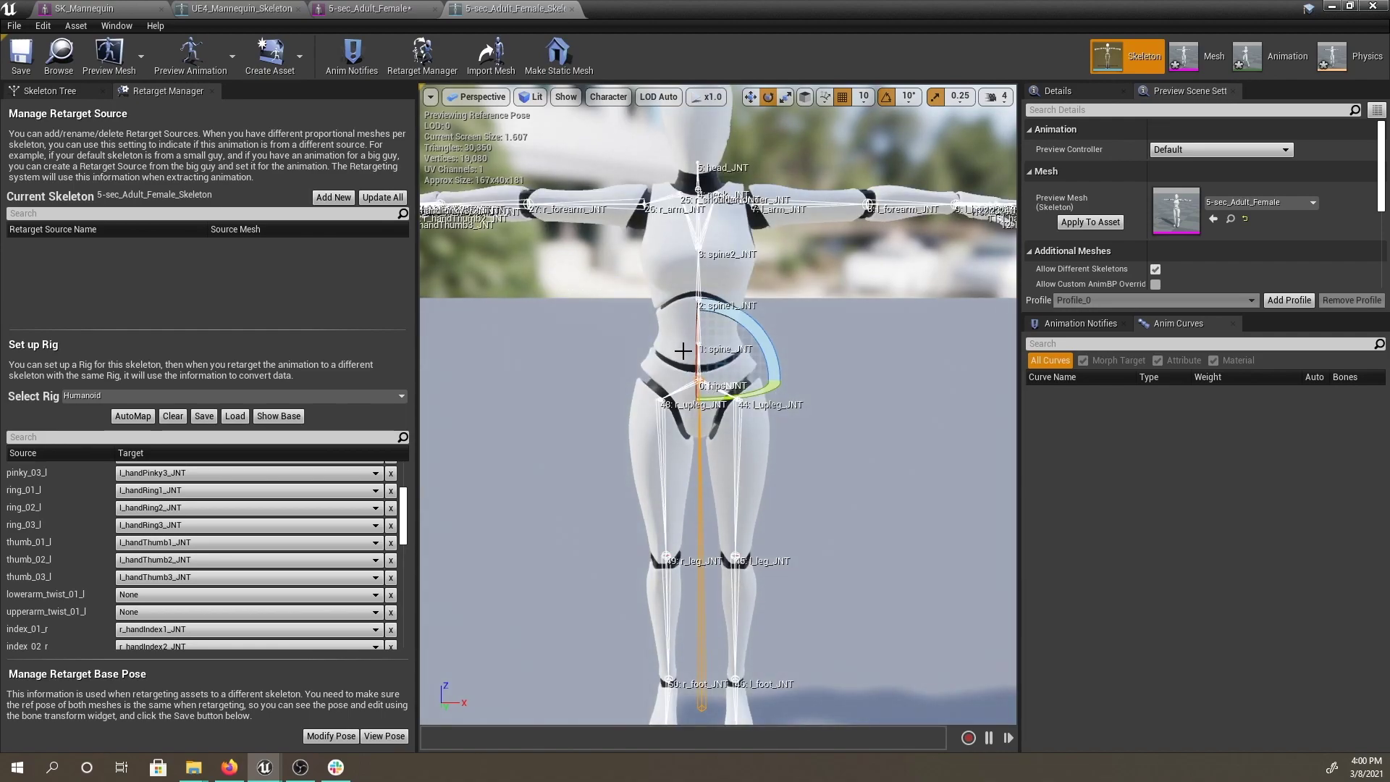
{"action": "scroll", "coordinate": [686, 349], "scroll_direction": "down", "scroll_amount": 5}
{"action": "scroll", "coordinate": [785, 318], "scroll_direction": "up", "scroll_amount": 5}
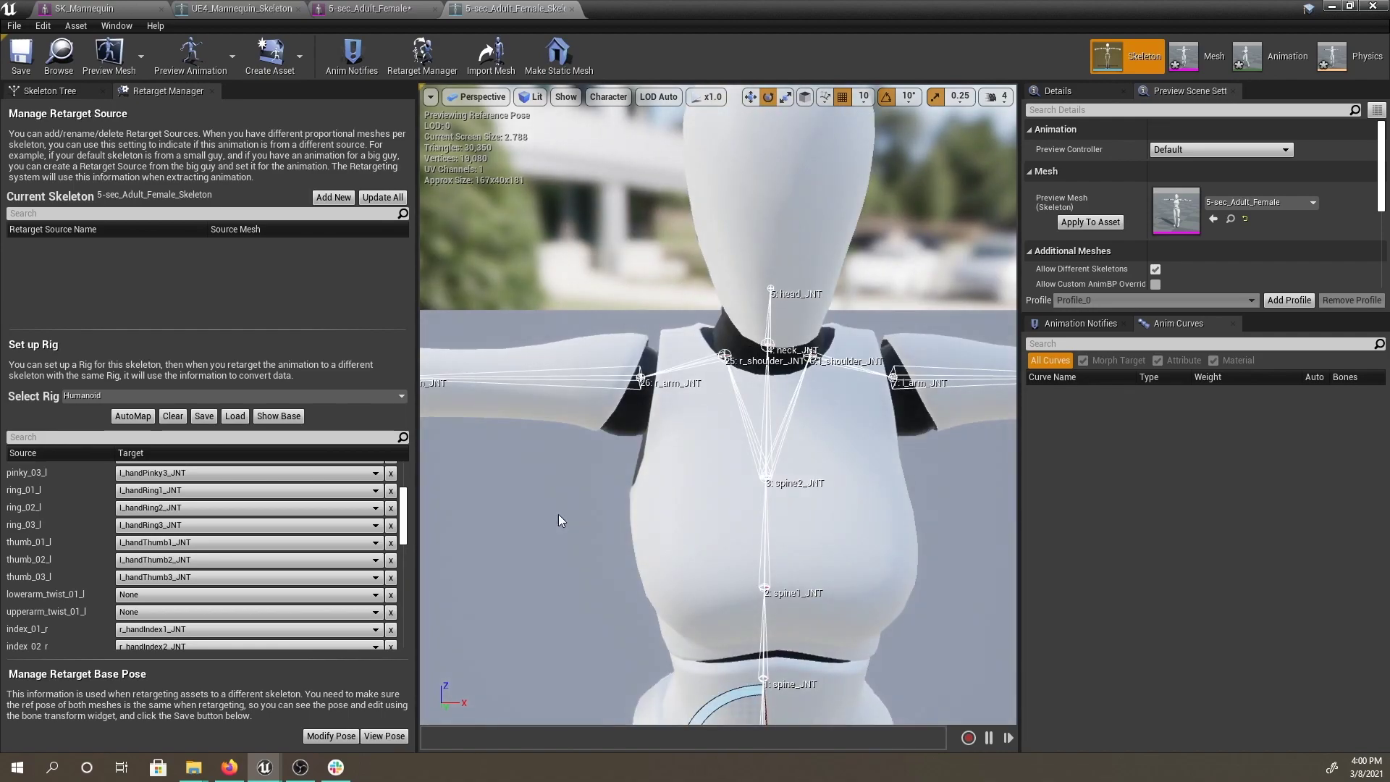
{"action": "scroll", "coordinate": [558, 514], "scroll_direction": "down", "scroll_amount": 3}
{"action": "middle_click_drag", "start_coordinate": [598, 469], "coordinate": [598, 572]}
{"action": "left_click", "coordinate": [617, 289]}
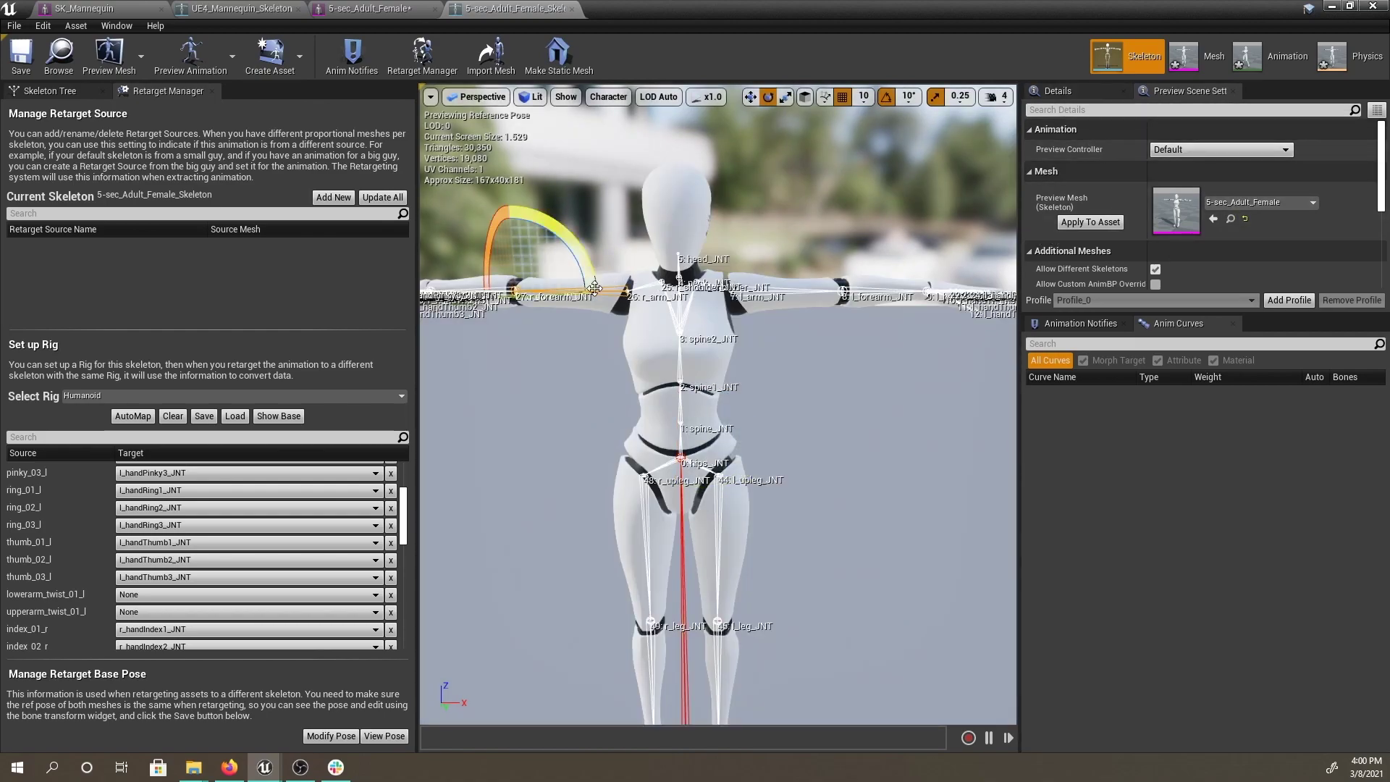
{"action": "left_click", "coordinate": [1035, 94]}
{"action": "scroll", "coordinate": [635, 249], "scroll_direction": "up", "scroll_amount": 5}
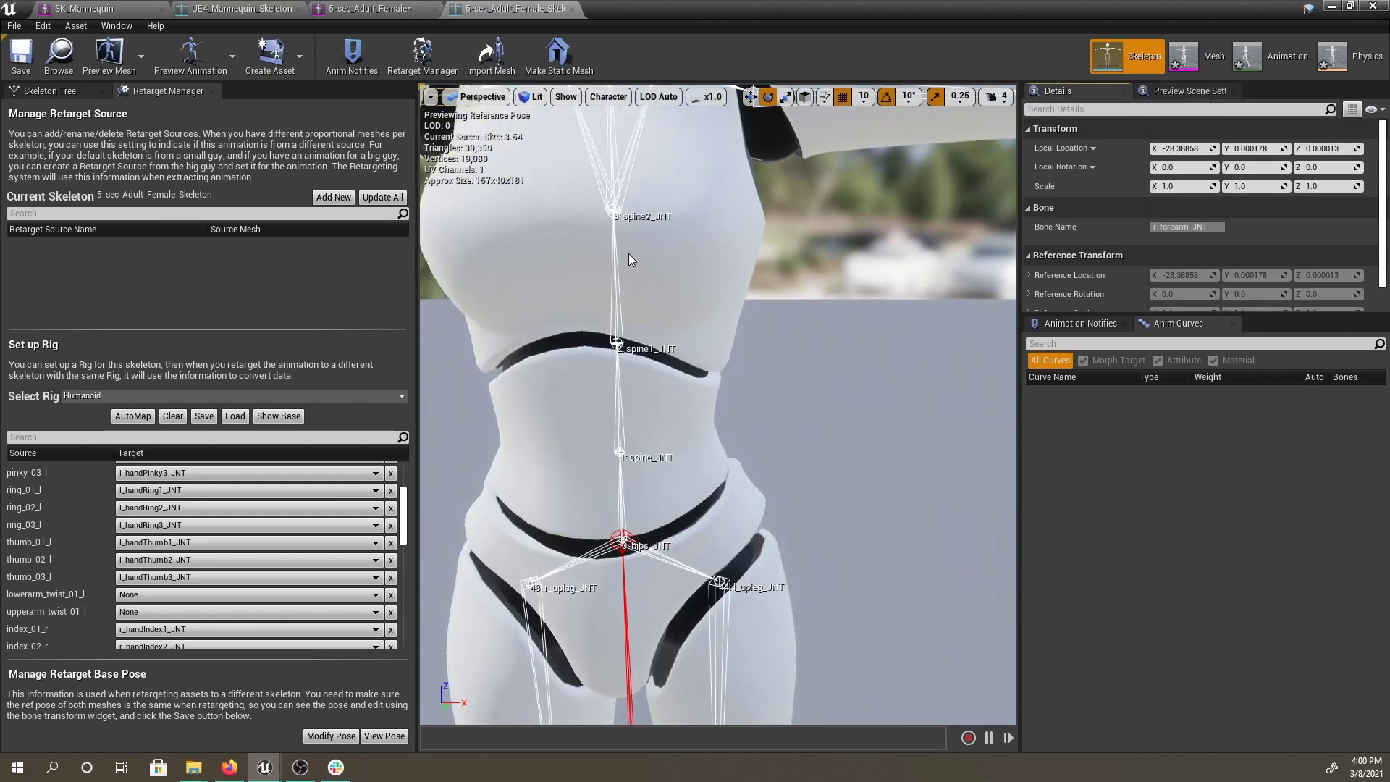
{"action": "right_click_drag", "start_coordinate": [635, 250], "coordinate": [635, 250]}
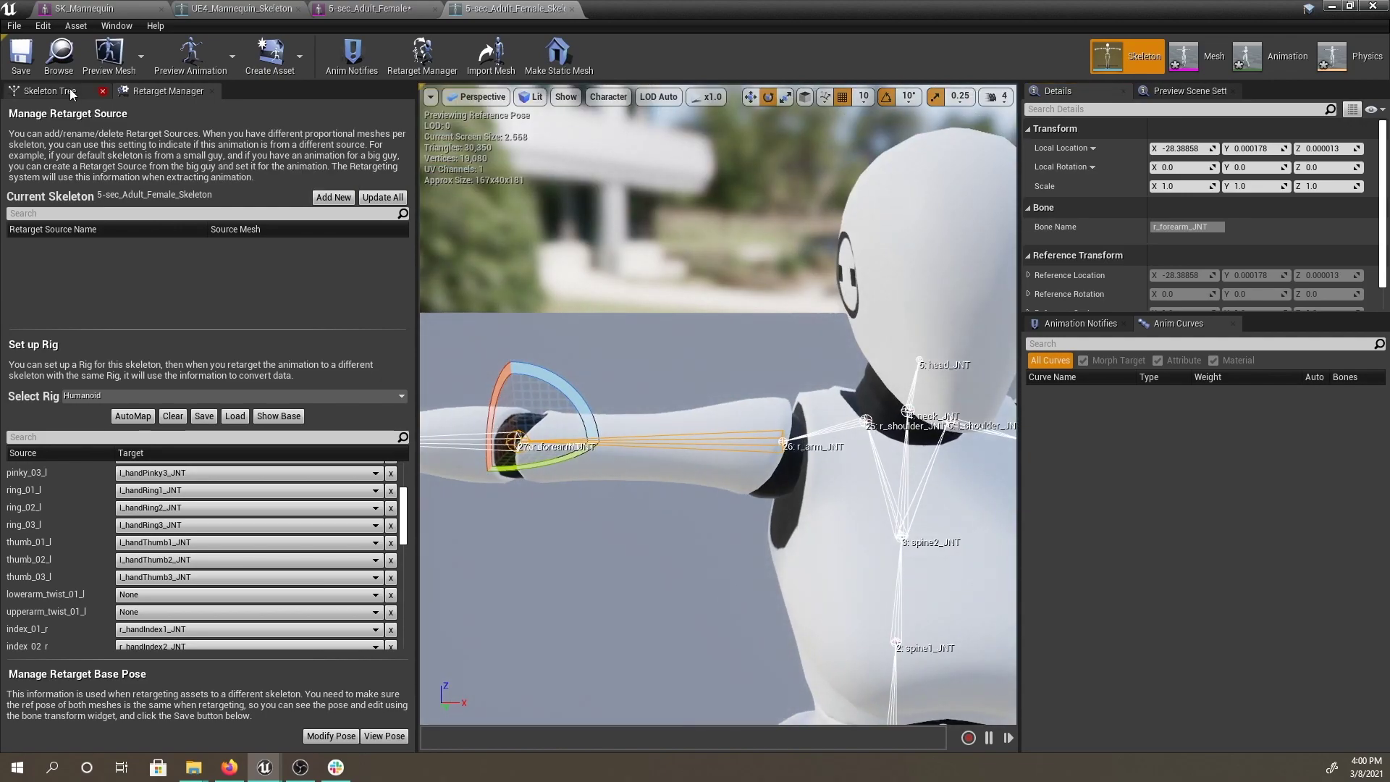
{"action": "left_click", "coordinate": [50, 90]}
{"action": "left_click", "coordinate": [733, 446]}
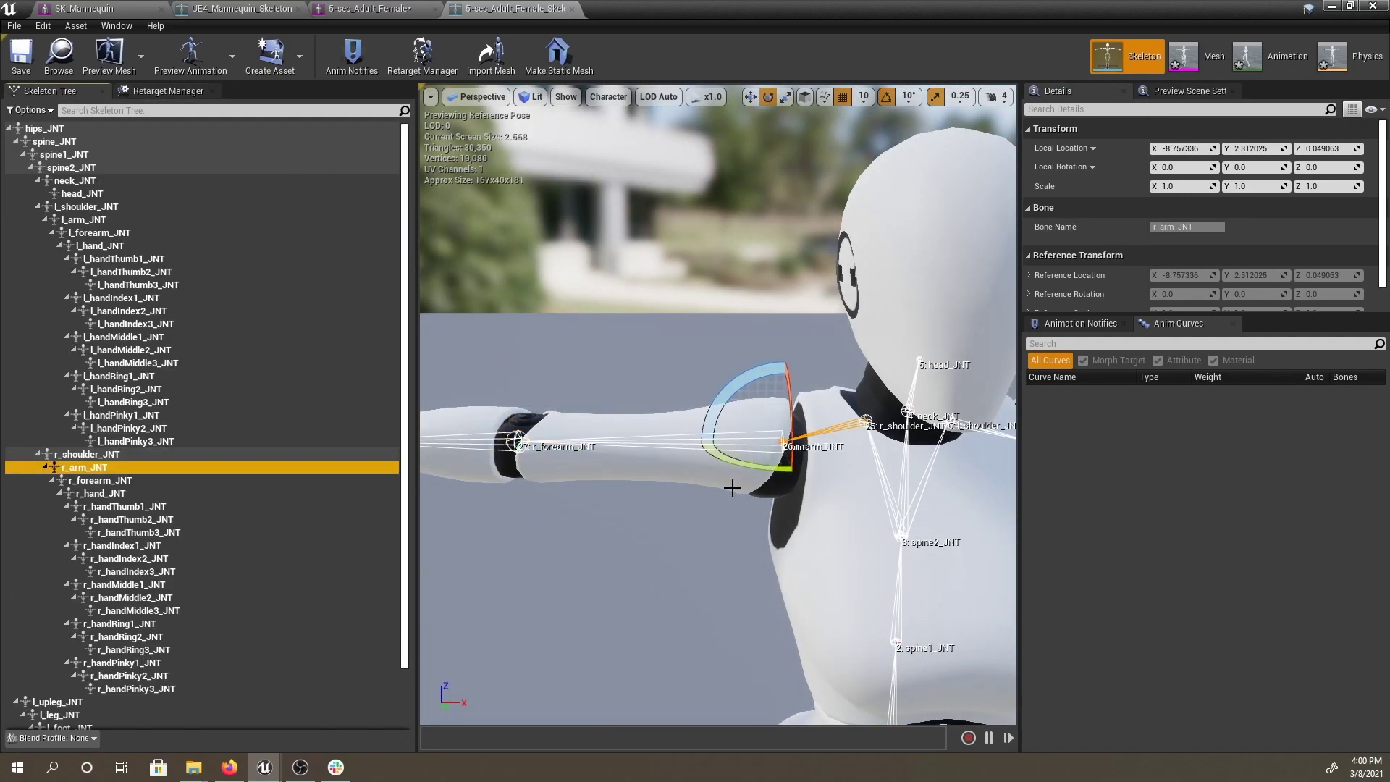
{"action": "scroll", "coordinate": [733, 485], "scroll_direction": "down", "scroll_amount": 8}
{"action": "left_click", "coordinate": [1324, 167]}
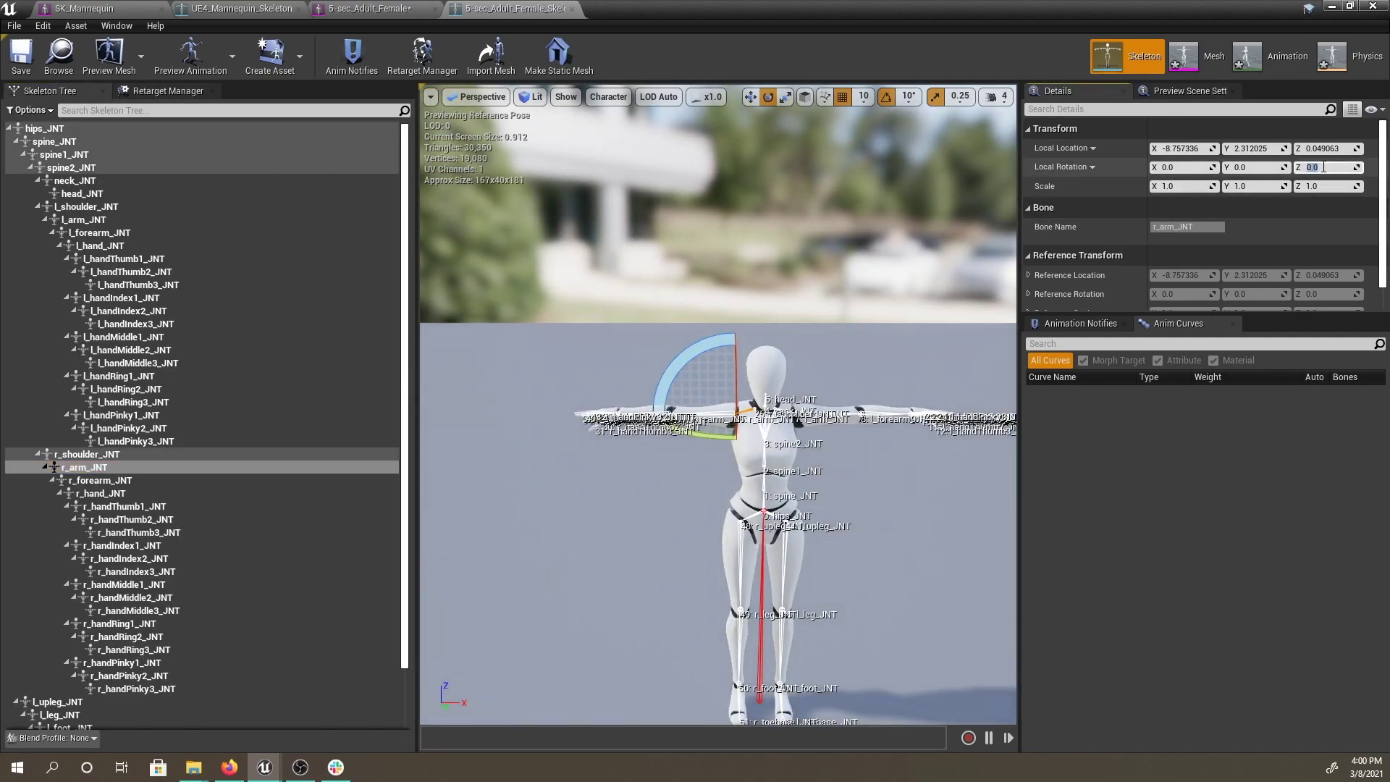
{"action": "type", "text": "-45"}
{"action": "key", "text": "Return"}
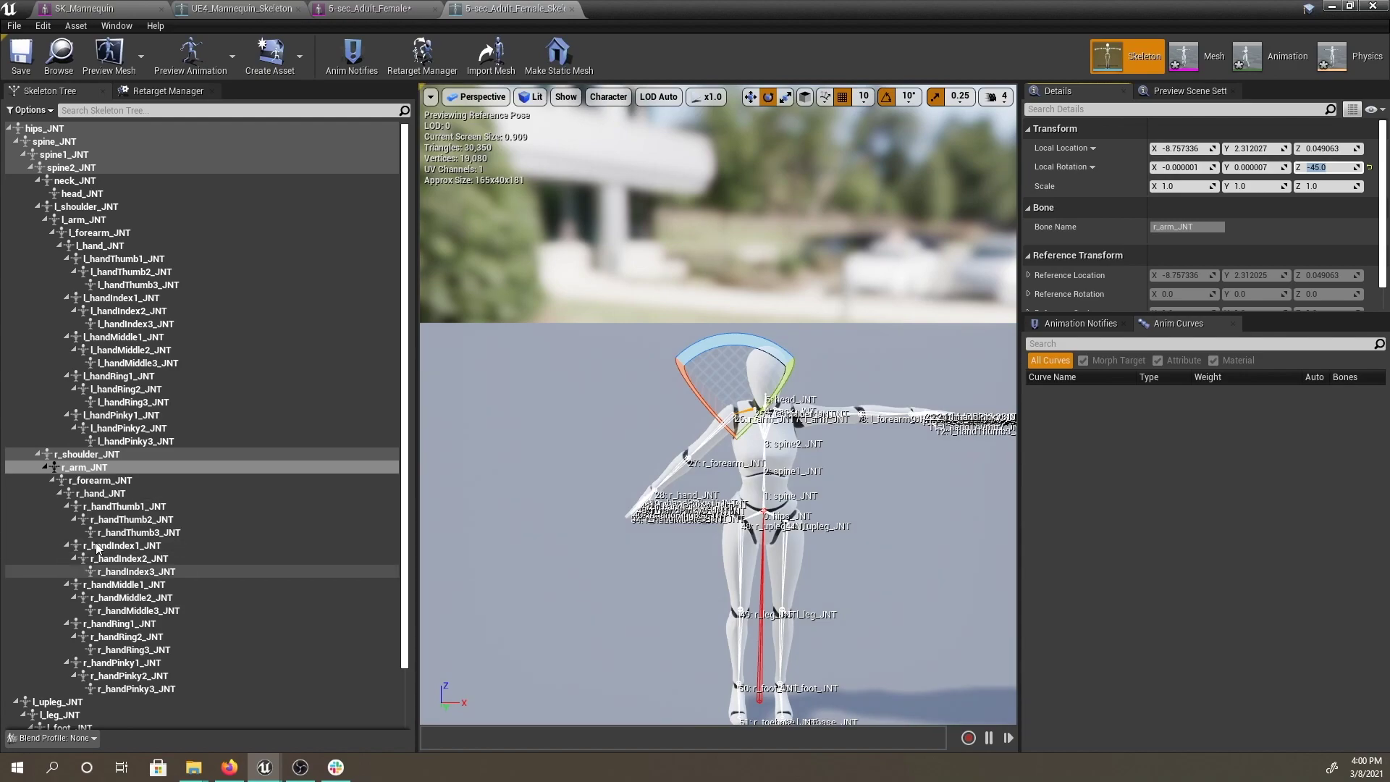
- Set l_arm_JNT's local Z rotation to 45 to lower the left arm
{"action": "left_click", "coordinate": [84, 219]}
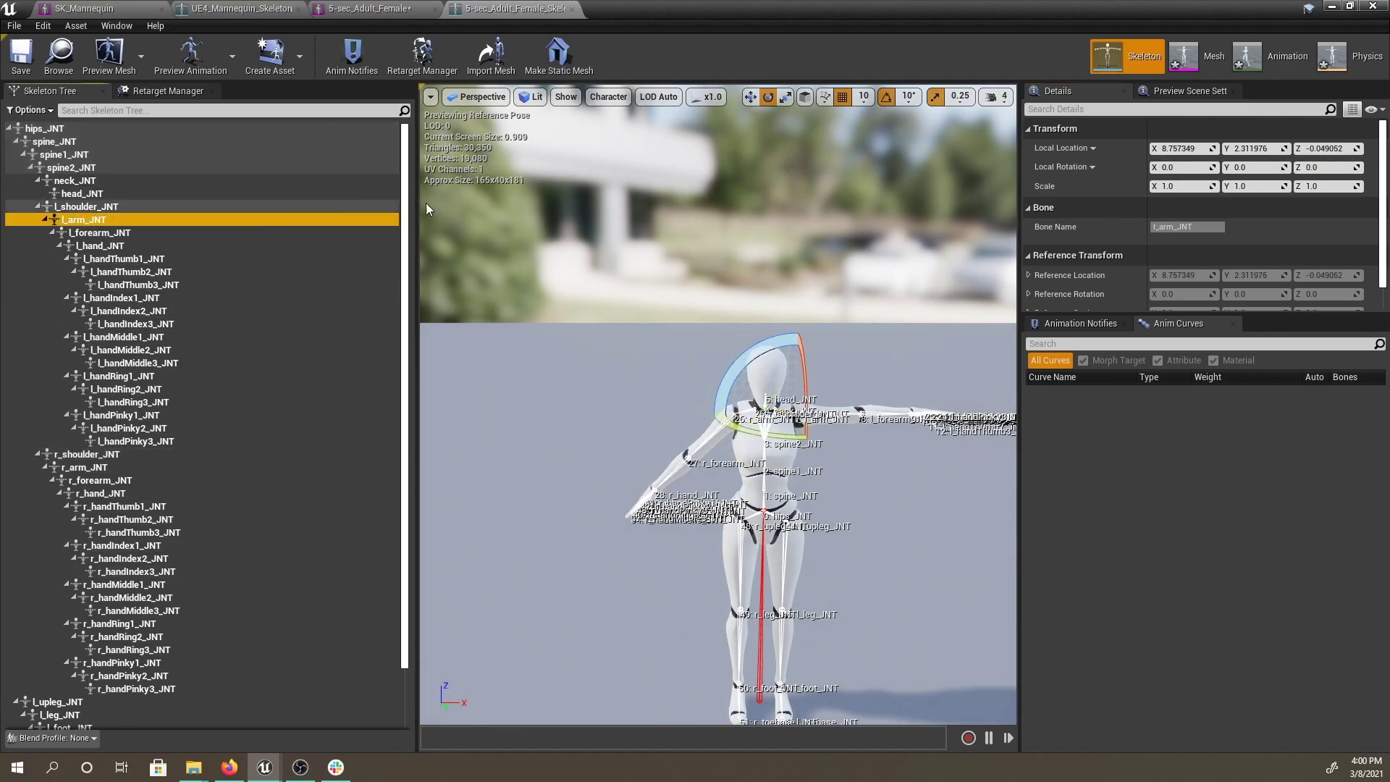
{"action": "left_click", "coordinate": [1311, 168]}
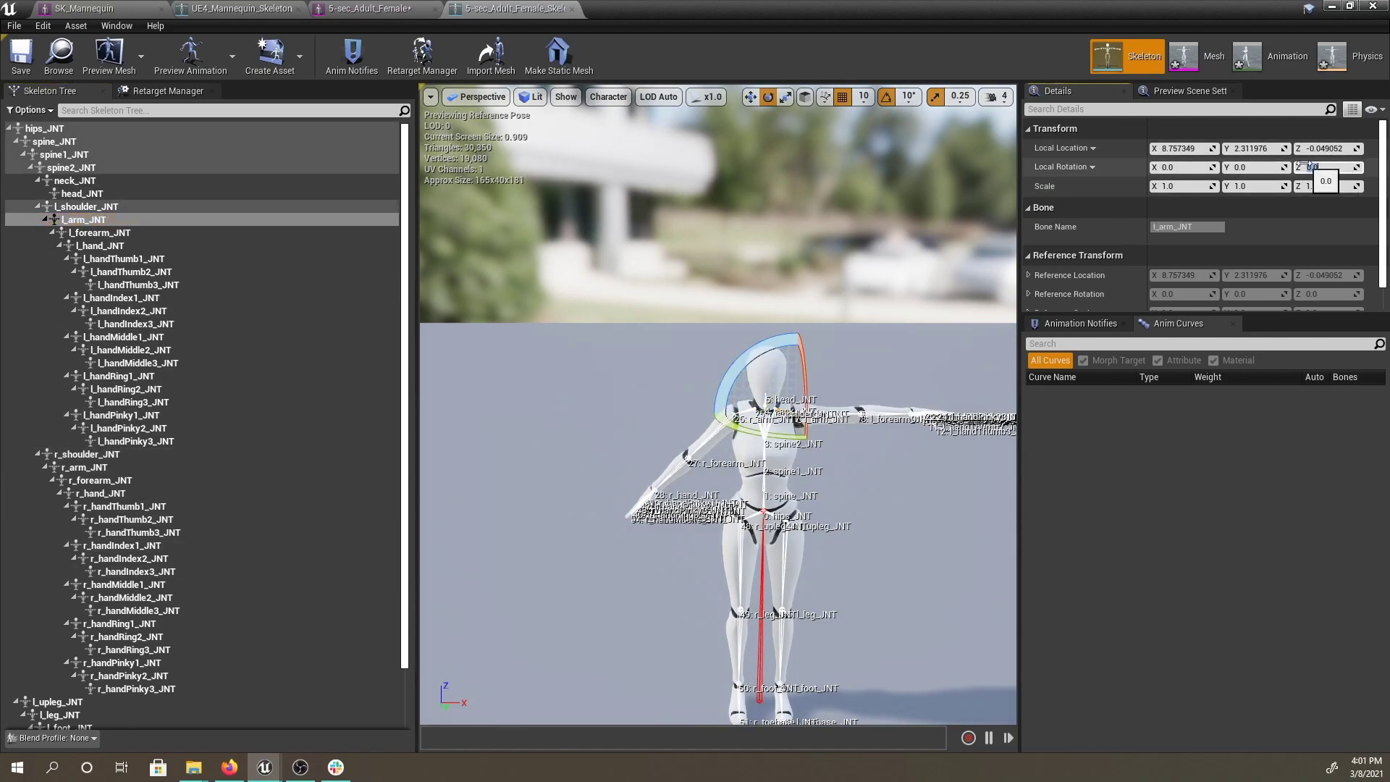
{"action": "type", "text": "45"}
{"action": "key", "text": "Return"}
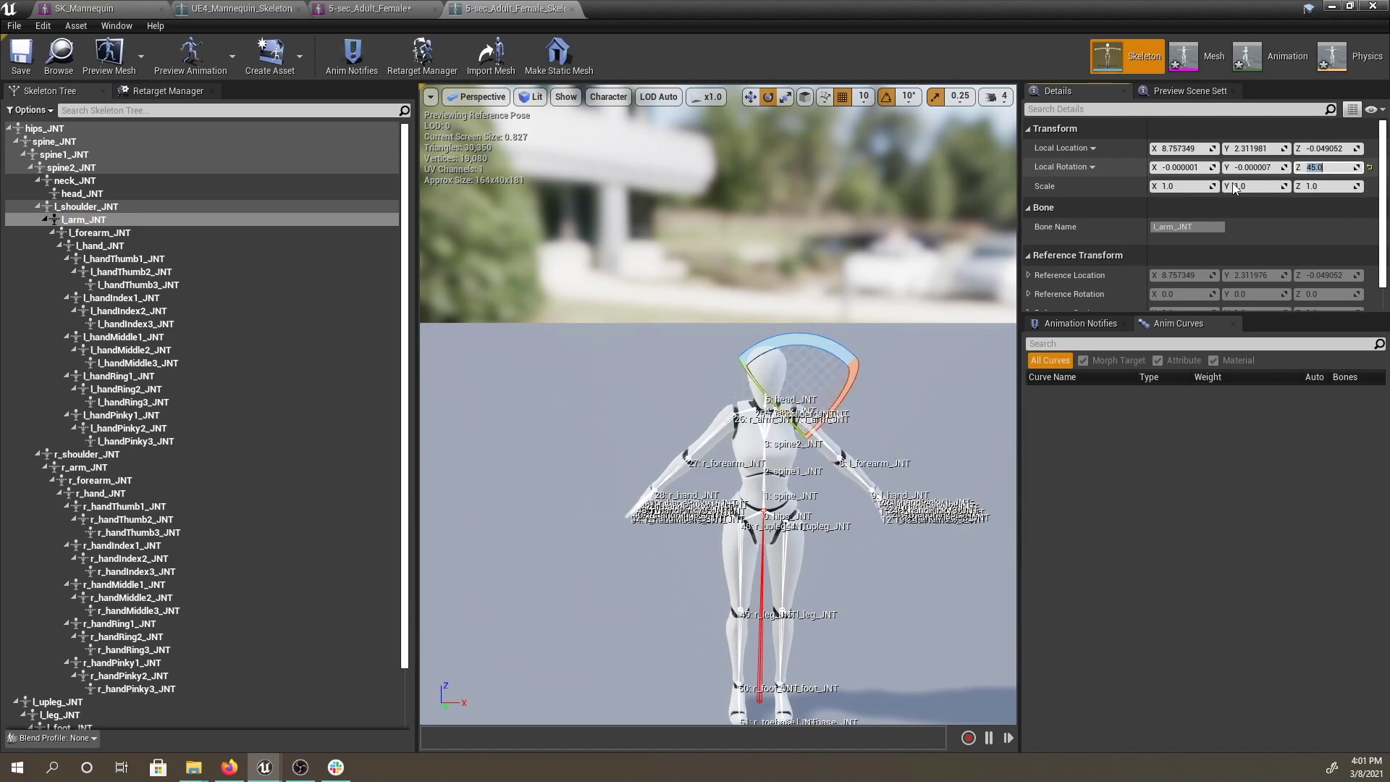
{"action": "left_click", "coordinate": [834, 415]}
- Compare with the mannequin, then set the female's retarget base pose to Use CurrentPose
{"action": "key", "text": "f"}
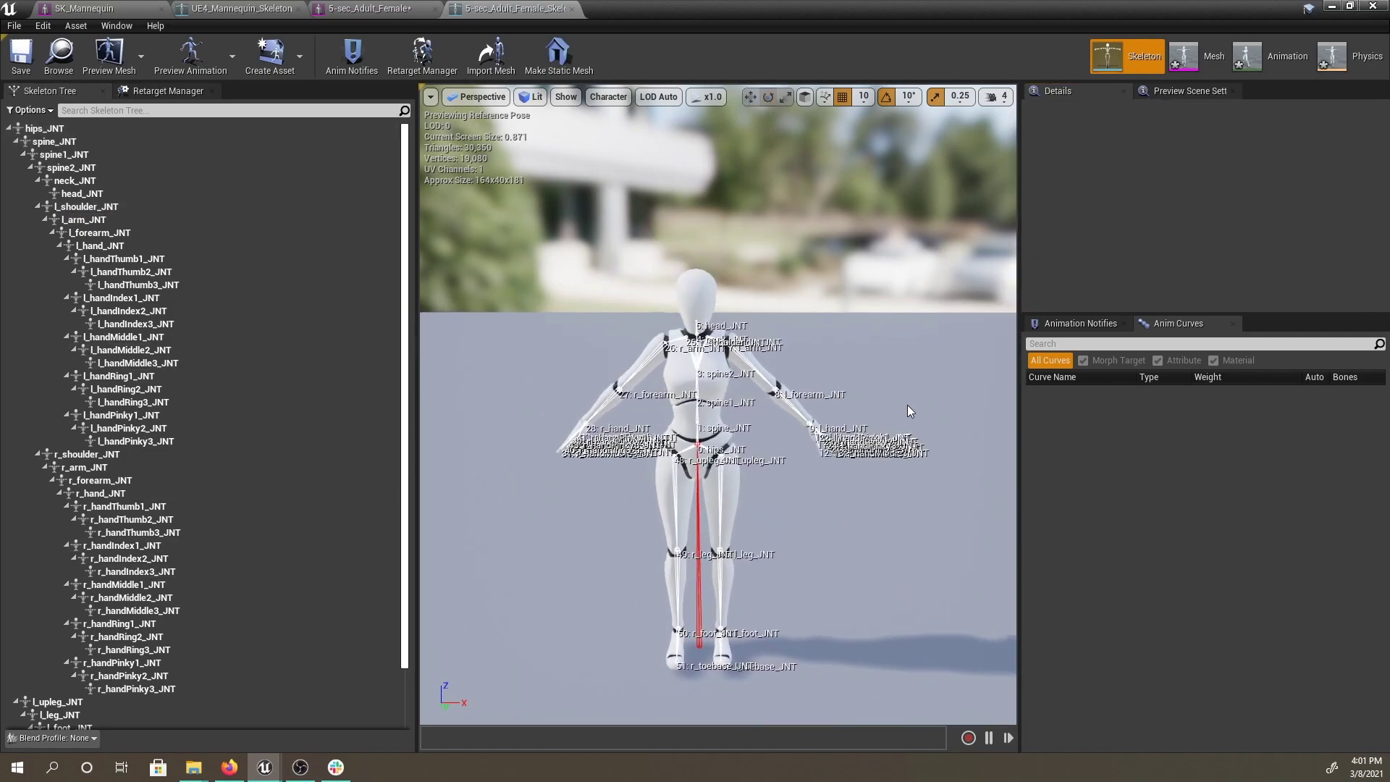
{"action": "left_click", "coordinate": [253, 9]}
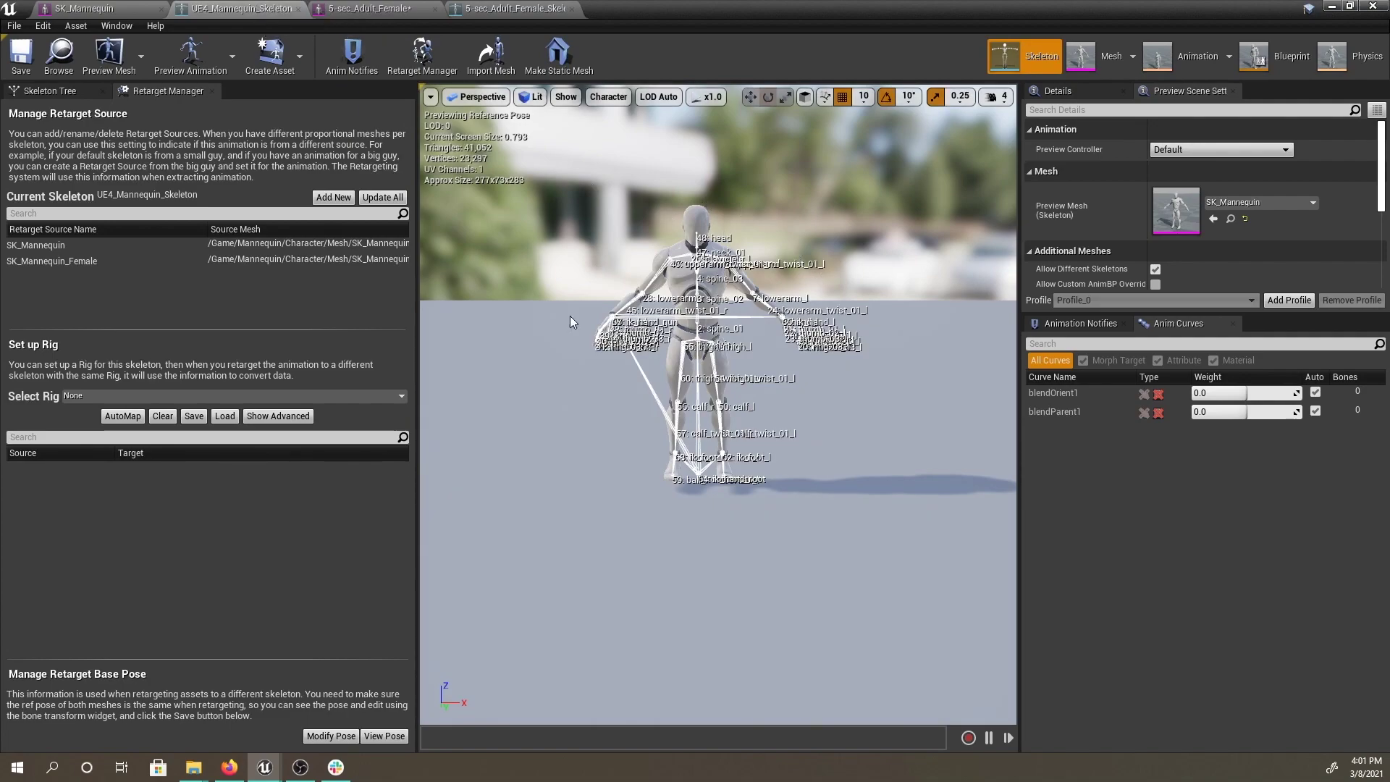
{"action": "scroll", "coordinate": [702, 337], "scroll_direction": "up", "scroll_amount": 2}
{"action": "left_click", "coordinate": [488, 9]}
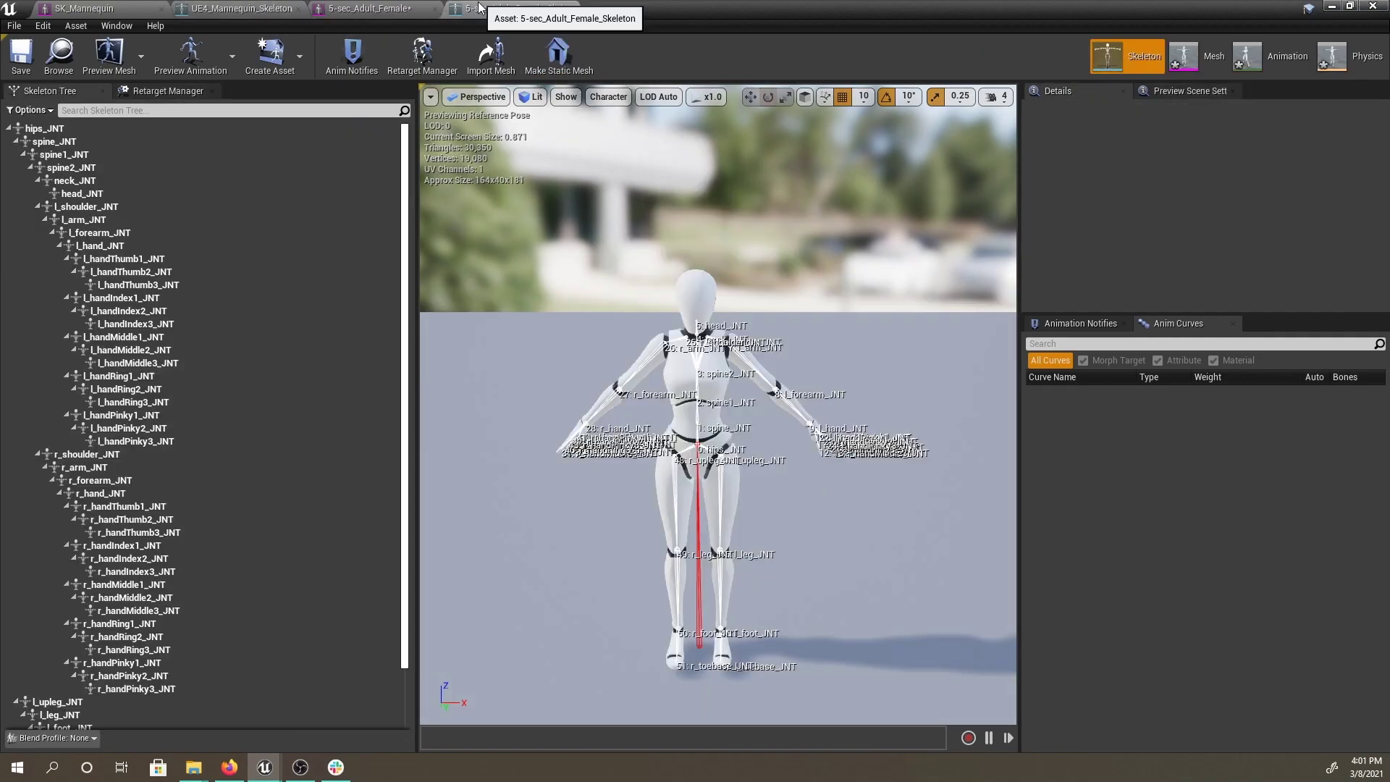
{"action": "left_click", "coordinate": [131, 94]}
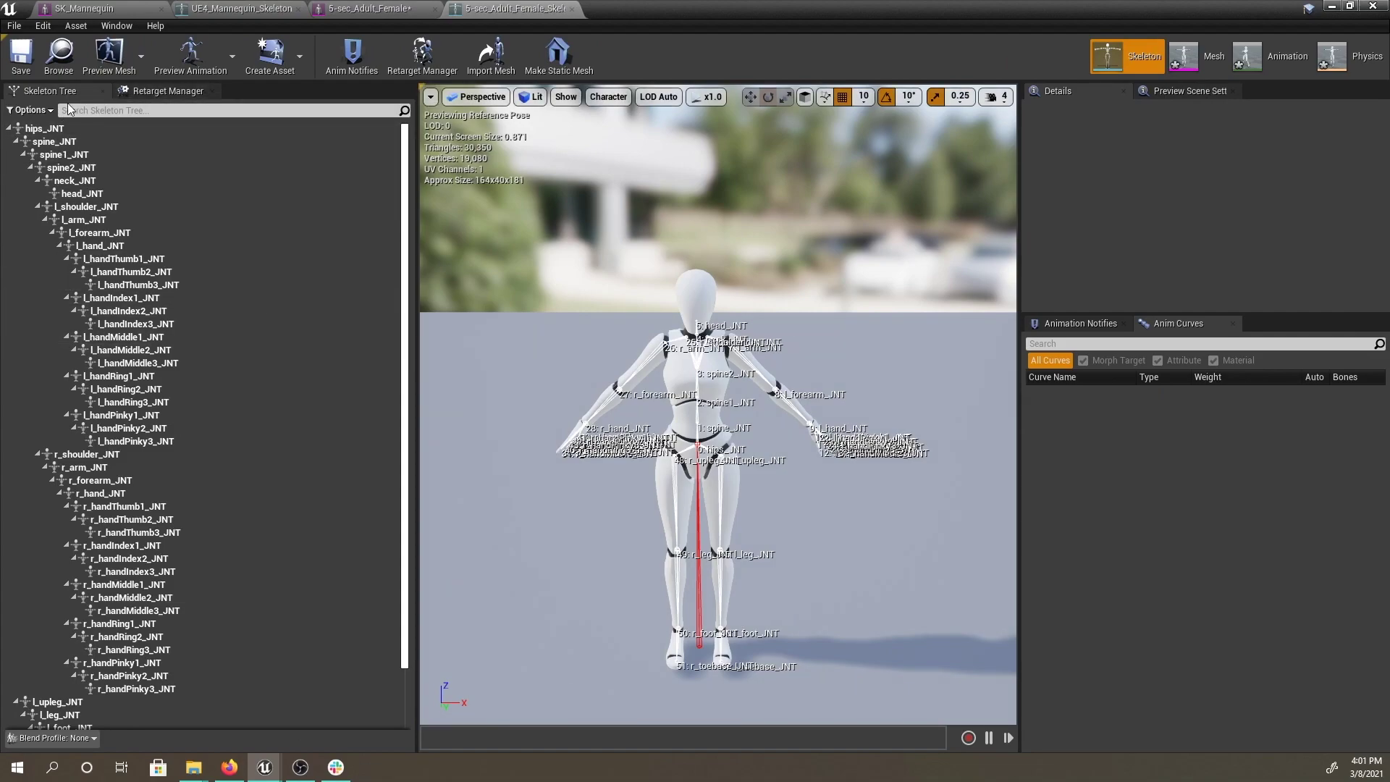
{"action": "scroll", "coordinate": [186, 583], "scroll_direction": "down", "scroll_amount": 3}
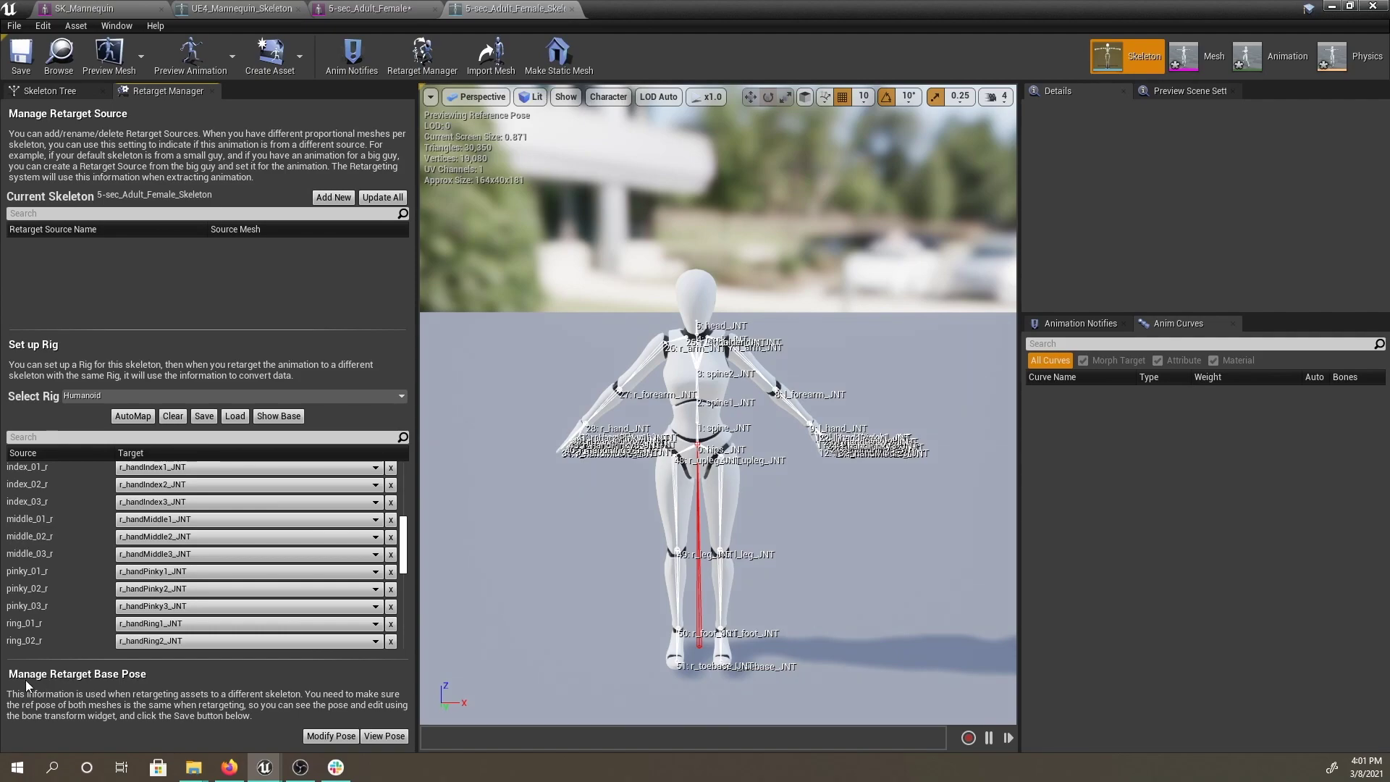
{"action": "left_click", "coordinate": [328, 735]}
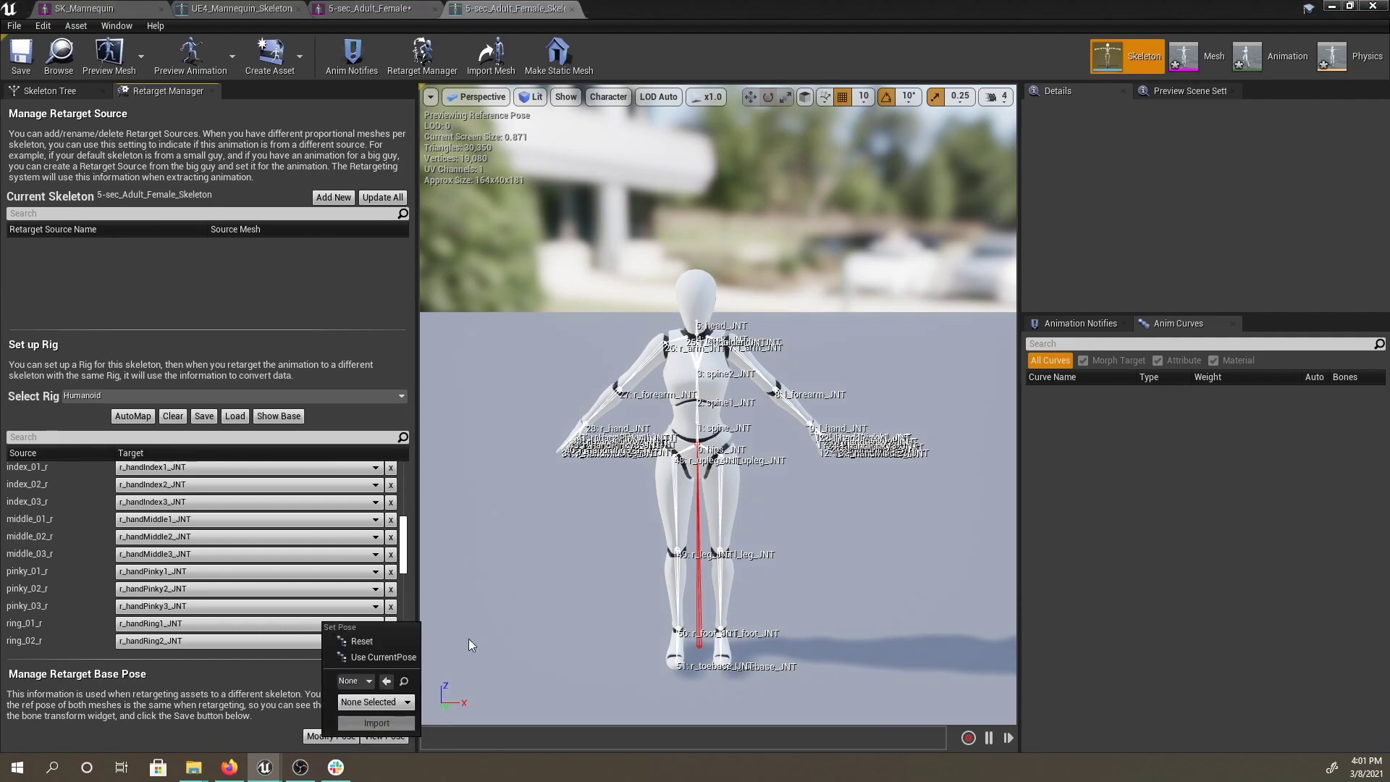
{"action": "left_click", "coordinate": [365, 657]}
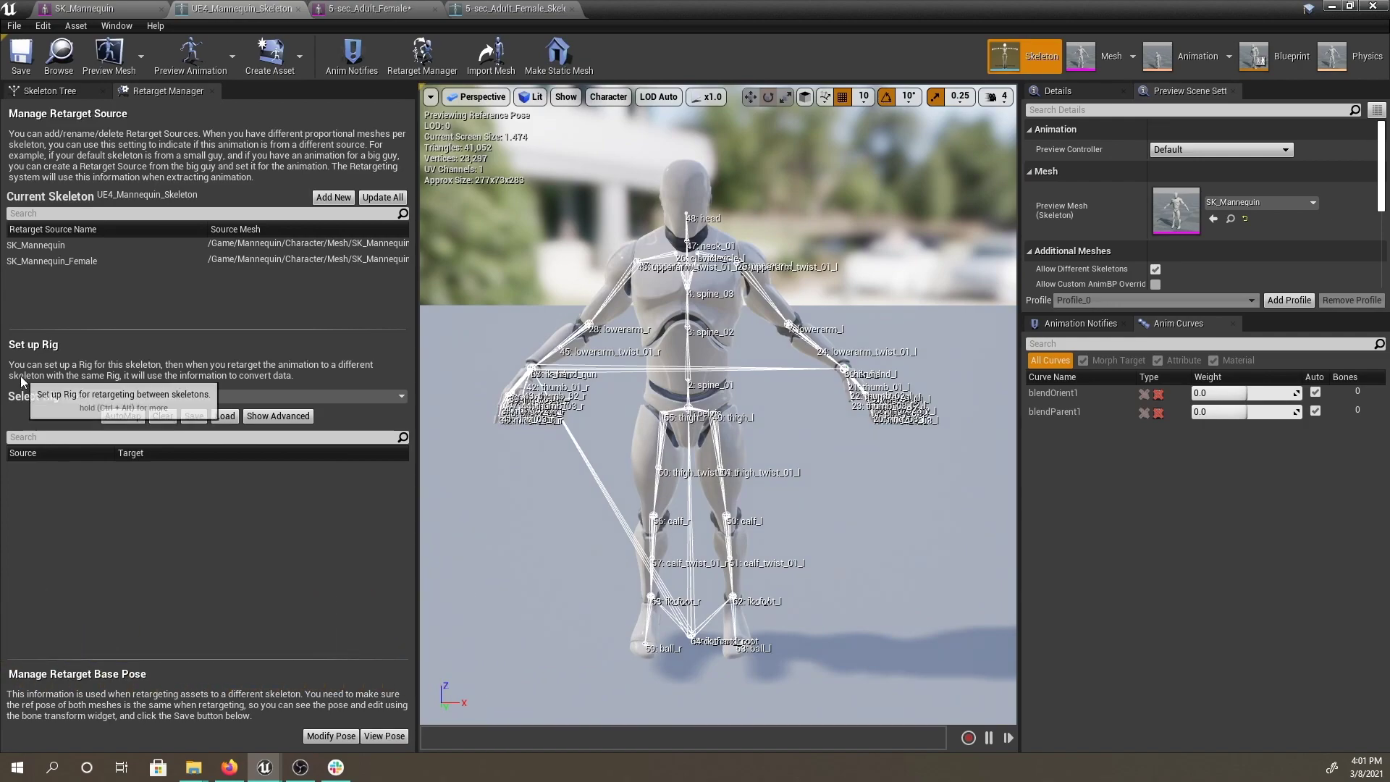
- Assign the Humanoid rig to UE4_Mannequin_Skeleton, review its auto-mapping, and save the skeleton
{"action": "left_click", "coordinate": [69, 396]}
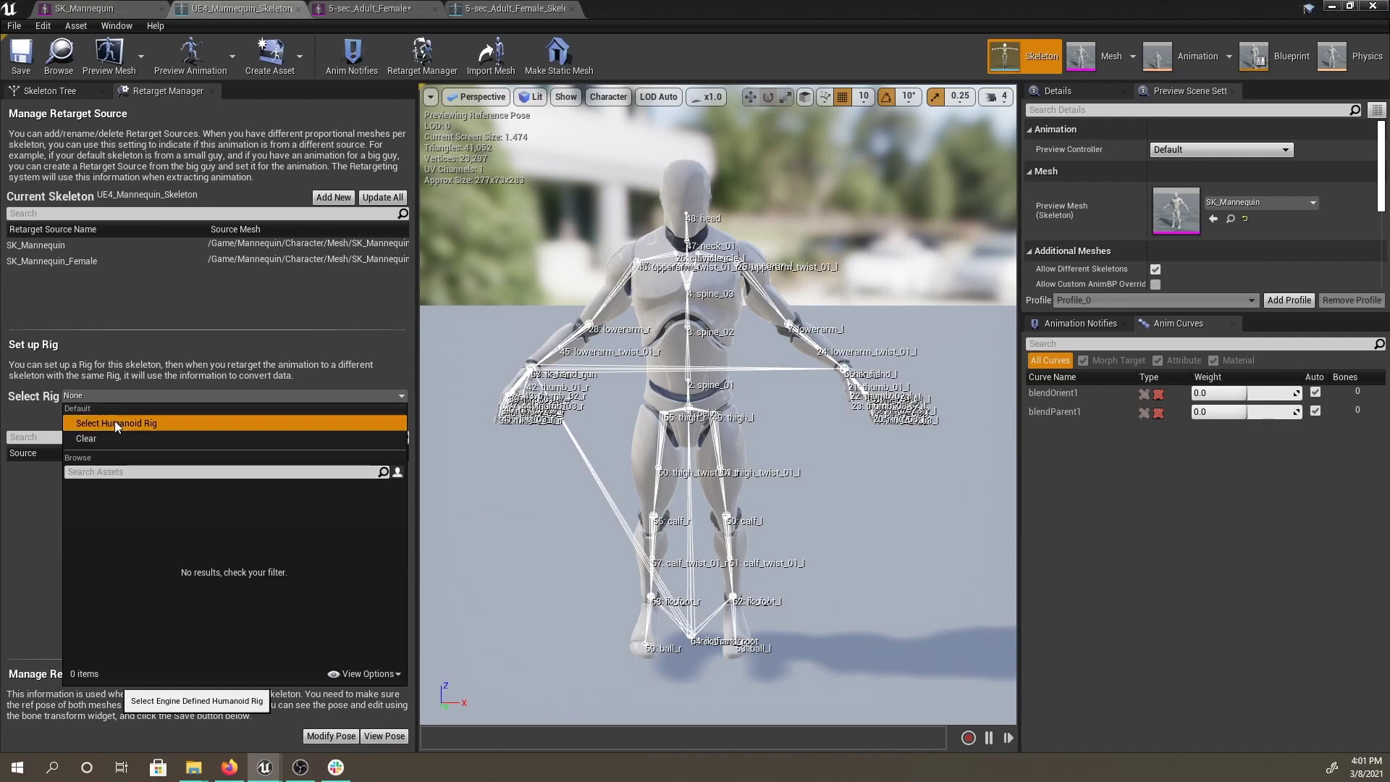
{"action": "left_click", "coordinate": [114, 422]}
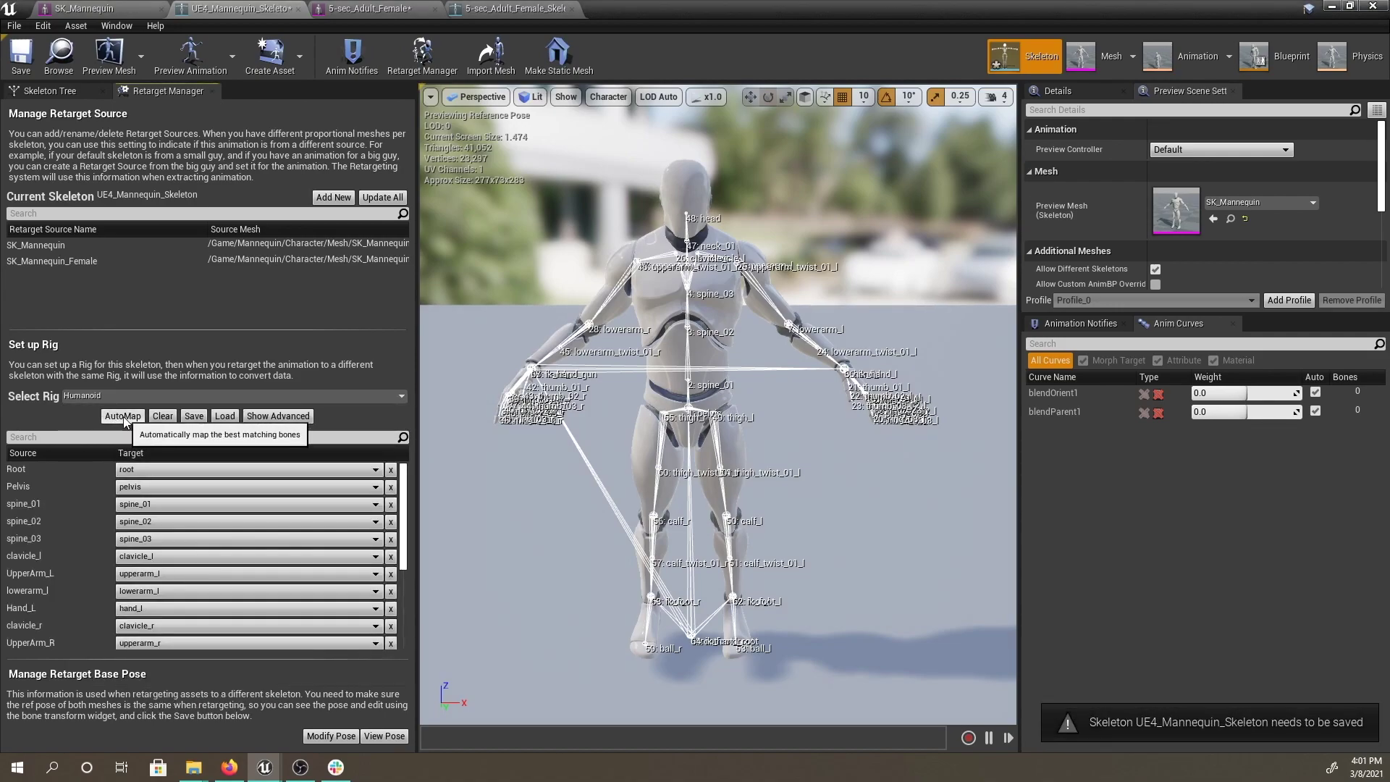
{"action": "scroll", "coordinate": [87, 542], "scroll_direction": "down", "scroll_amount": 5}
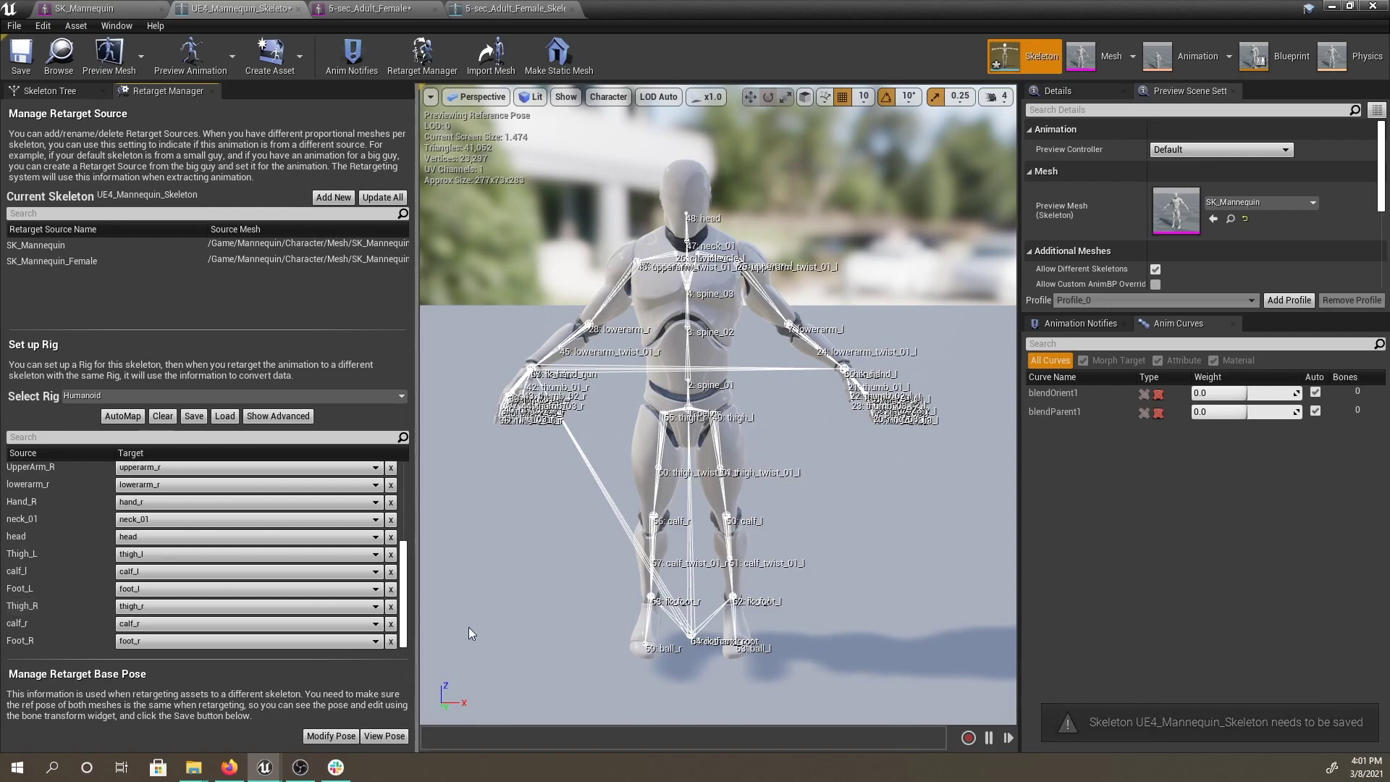
{"action": "scroll", "coordinate": [246, 507], "scroll_direction": "up", "scroll_amount": 5}
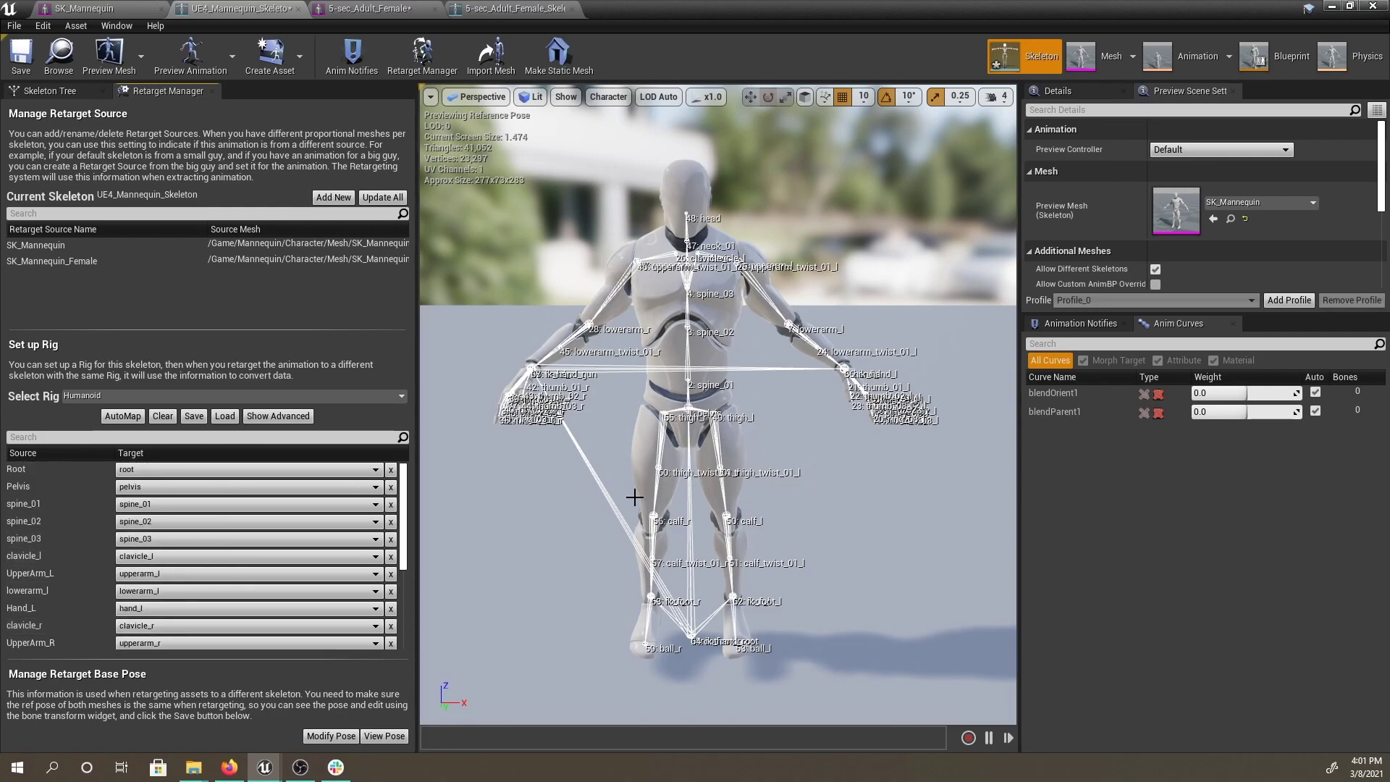
{"action": "key", "text": "ctrl+s"}
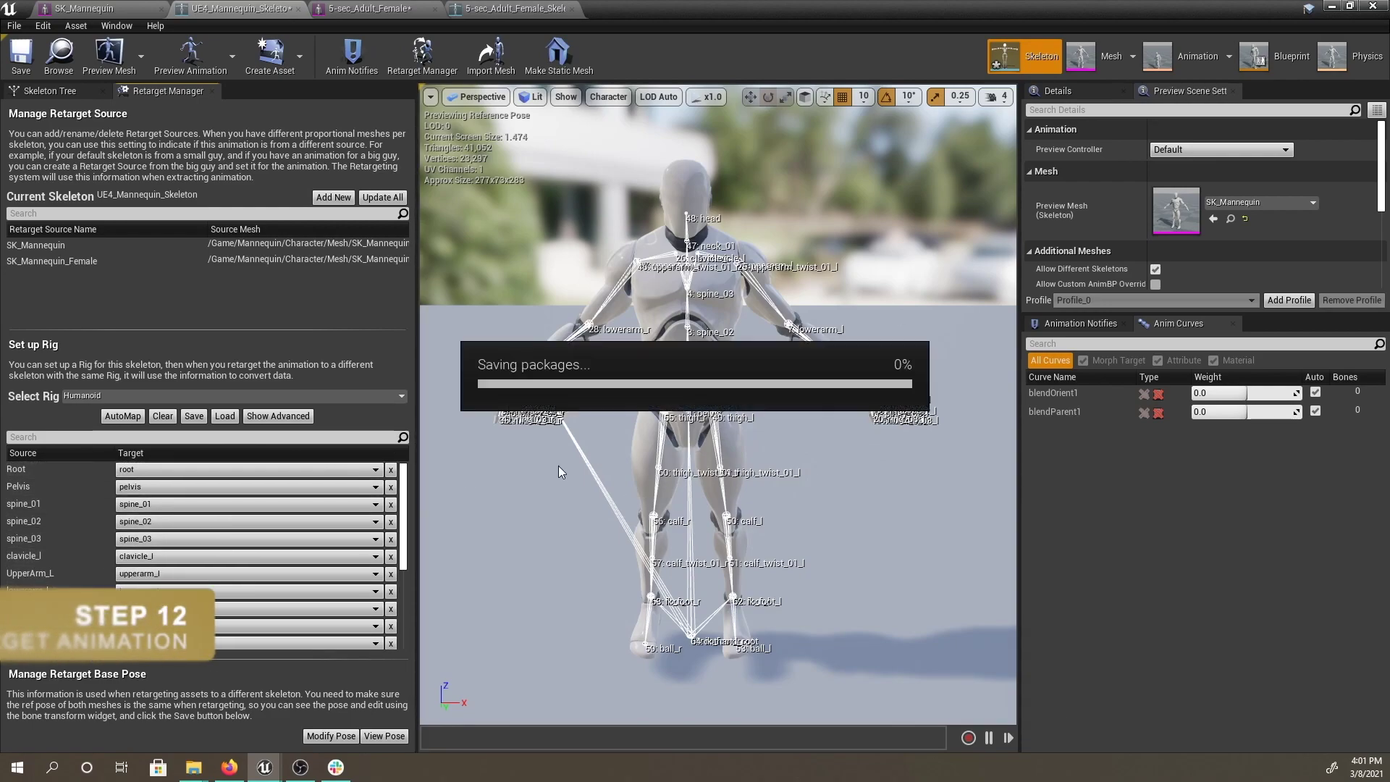
- Back in the level editor, create a folder named Retargeted_Animation inside Assets
{"action": "left_click", "coordinate": [389, 9]}
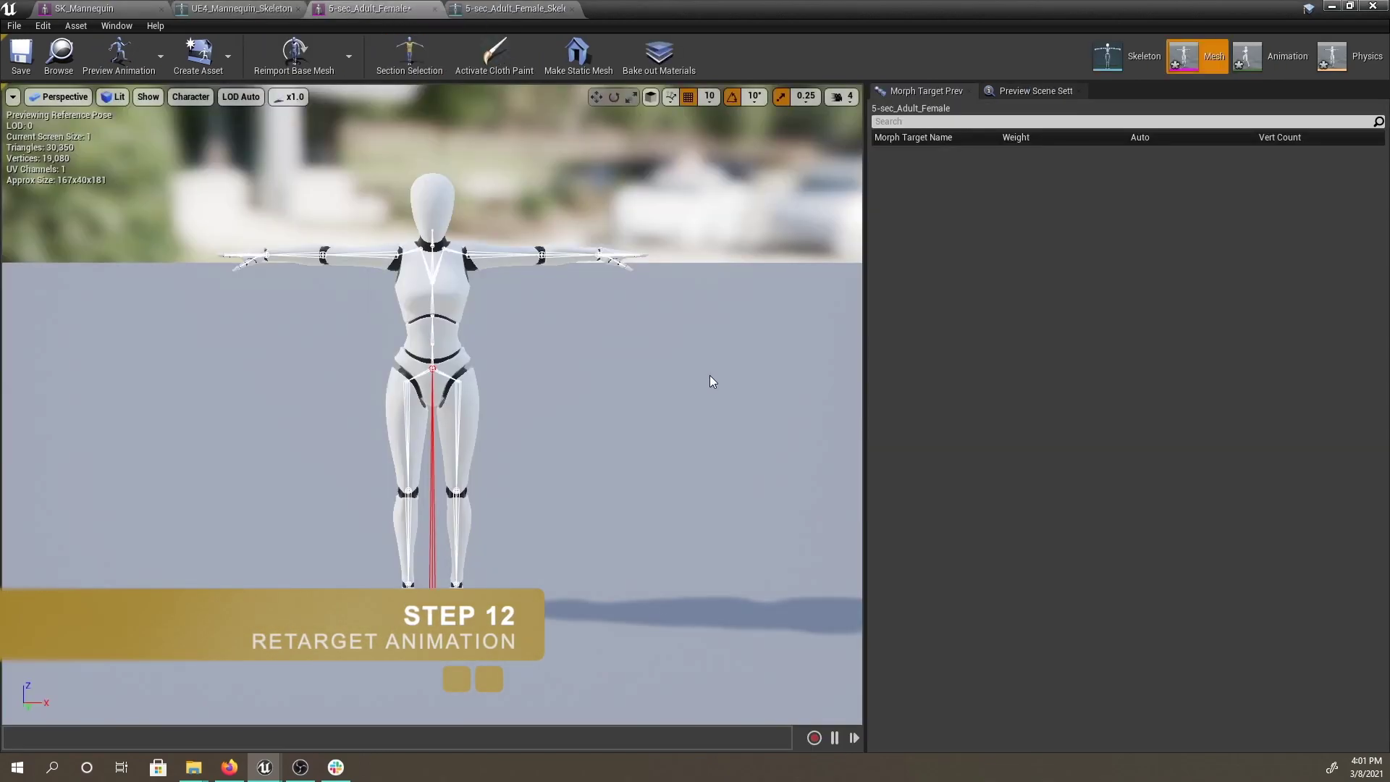
{"action": "left_click", "coordinate": [1332, 6]}
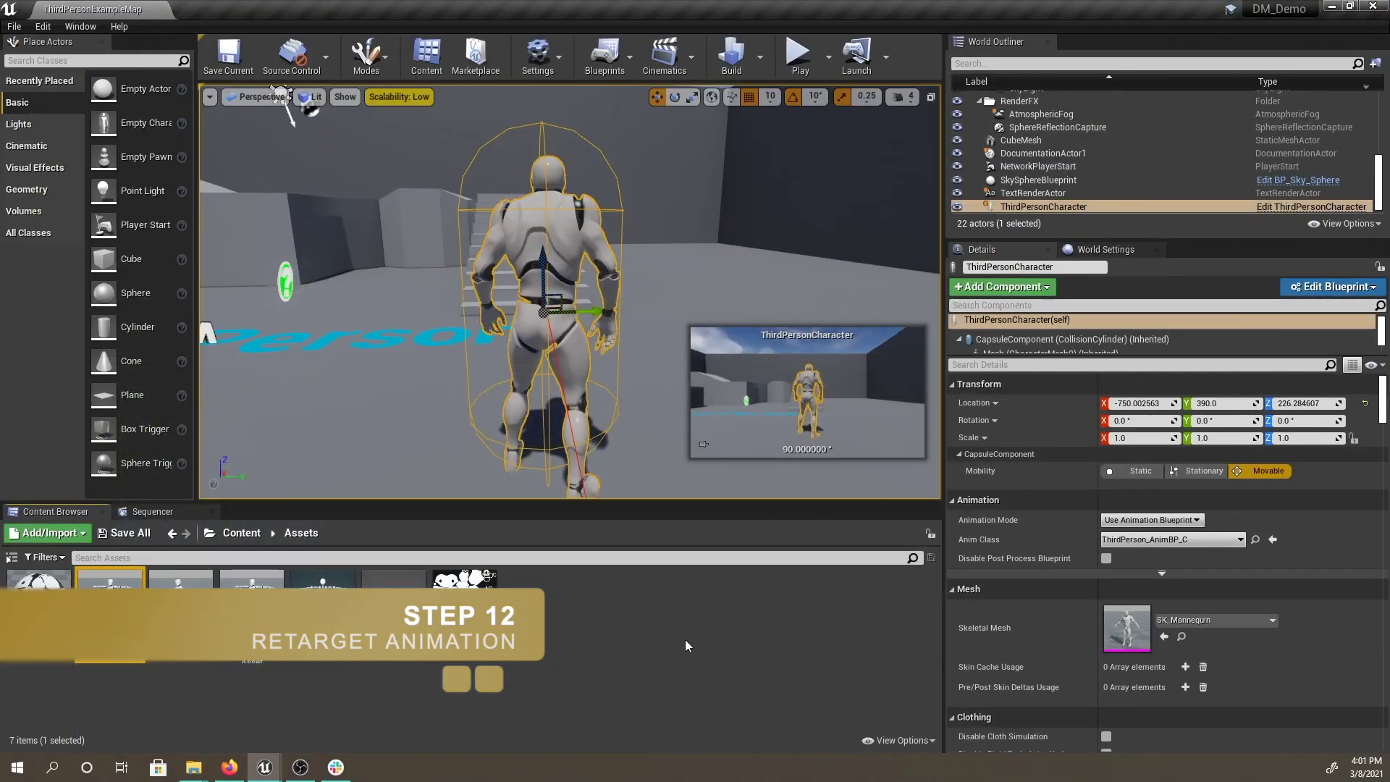
{"action": "right_click", "coordinate": [584, 635]}
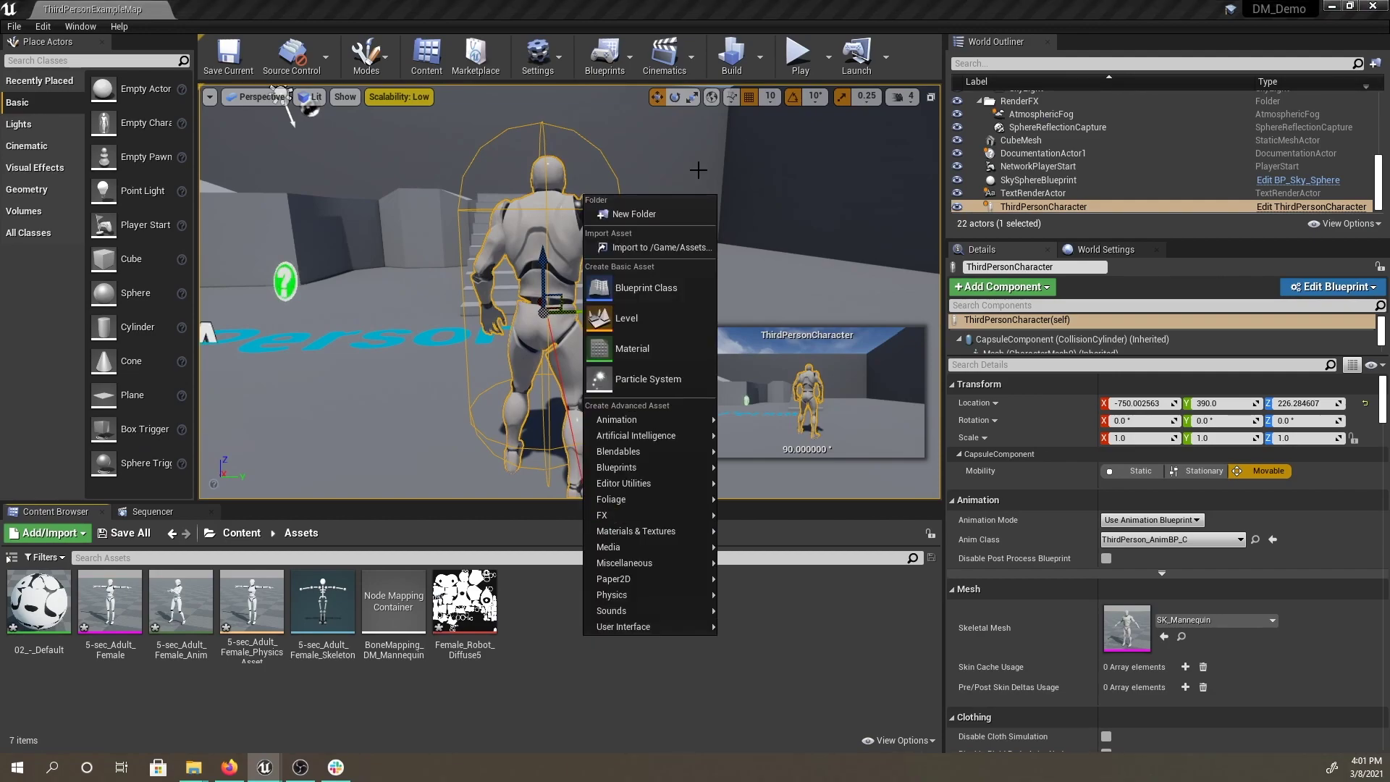
{"action": "left_click", "coordinate": [678, 218]}
{"action": "type", "text": "Retargeted"}
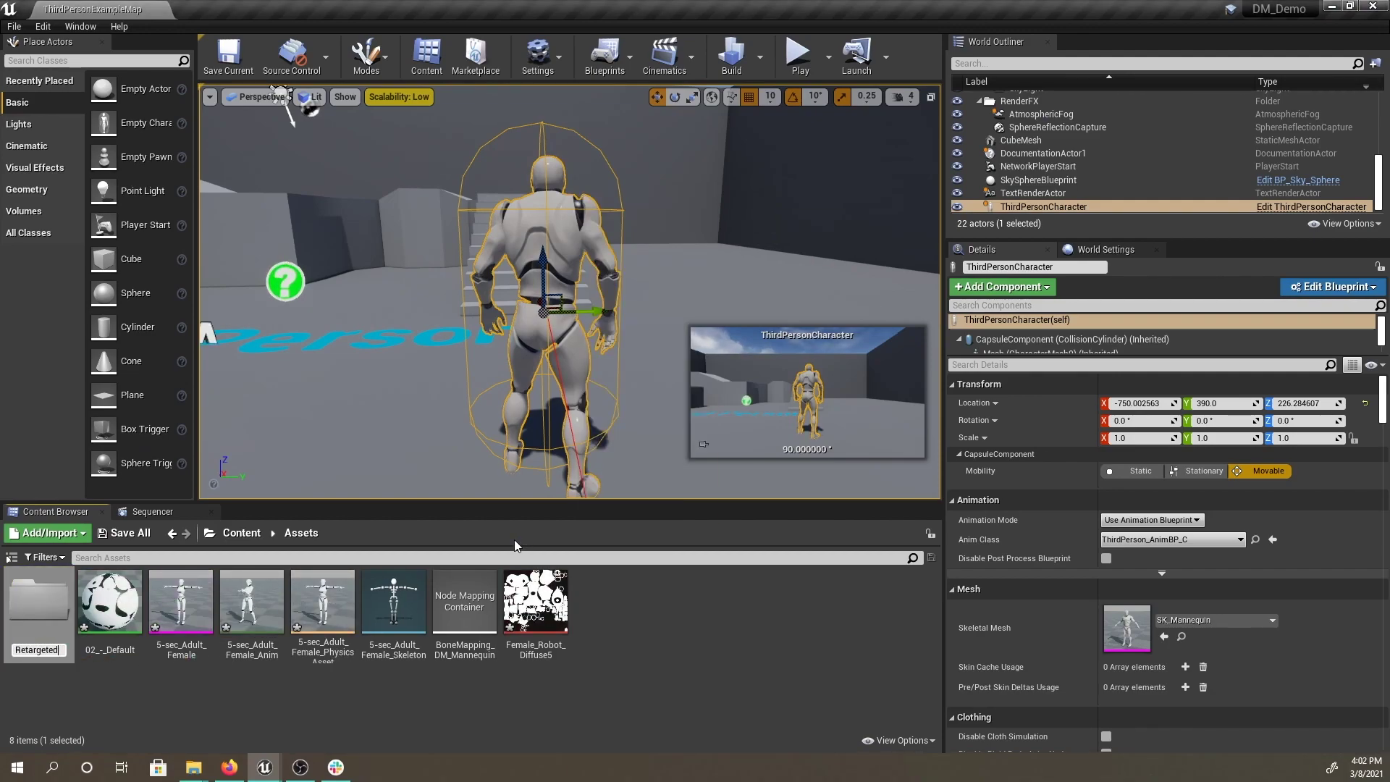
{"action": "type", "text": "_Animation"}
{"action": "key", "text": "Return"}
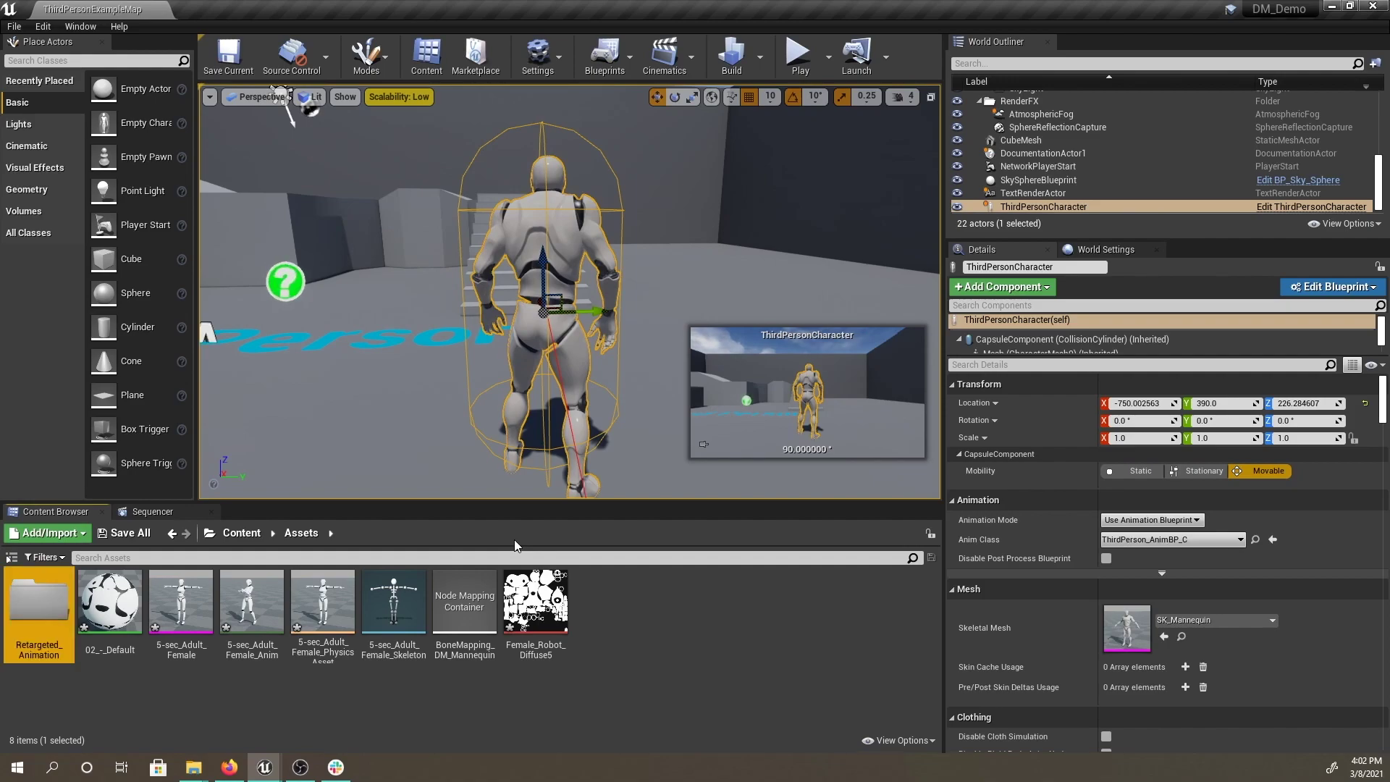
{"action": "left_click", "coordinate": [252, 601]}
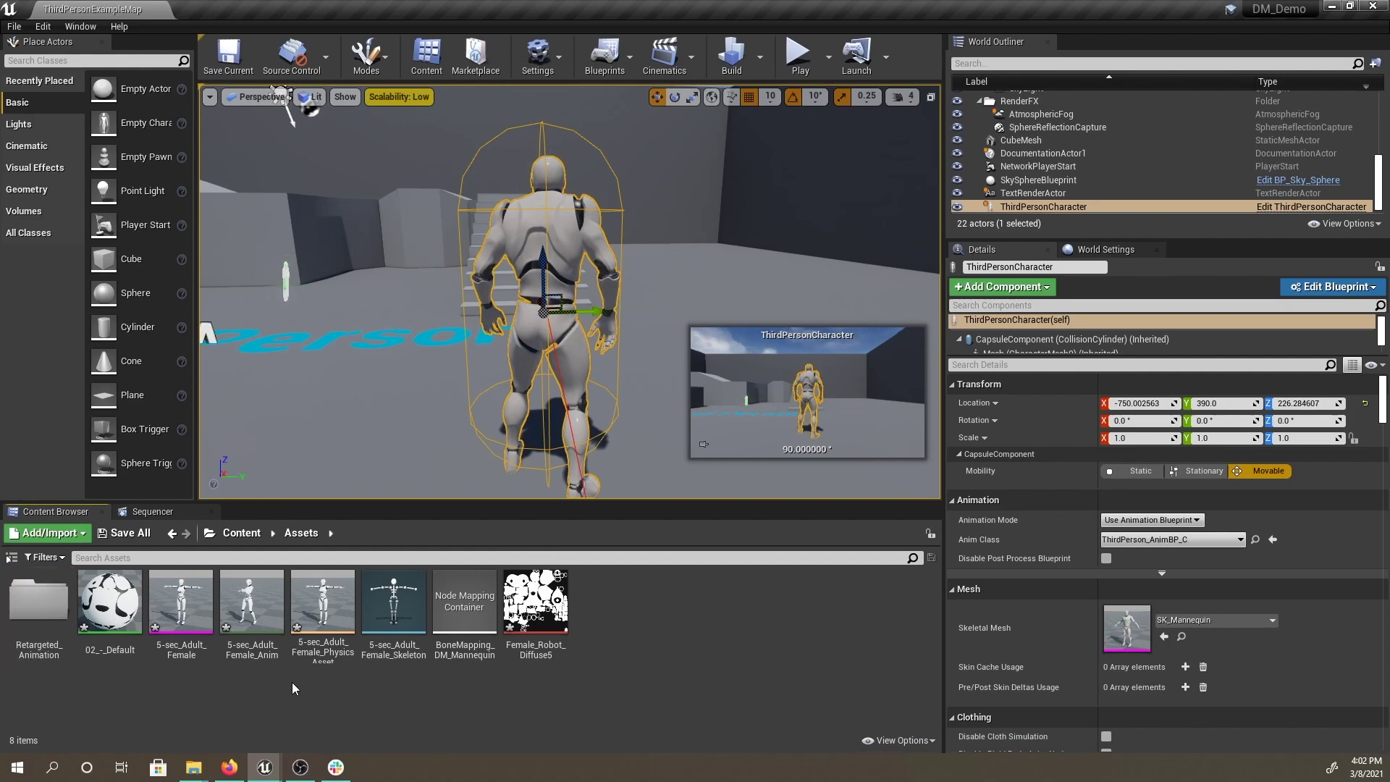
{"action": "right_click", "coordinate": [255, 612]}
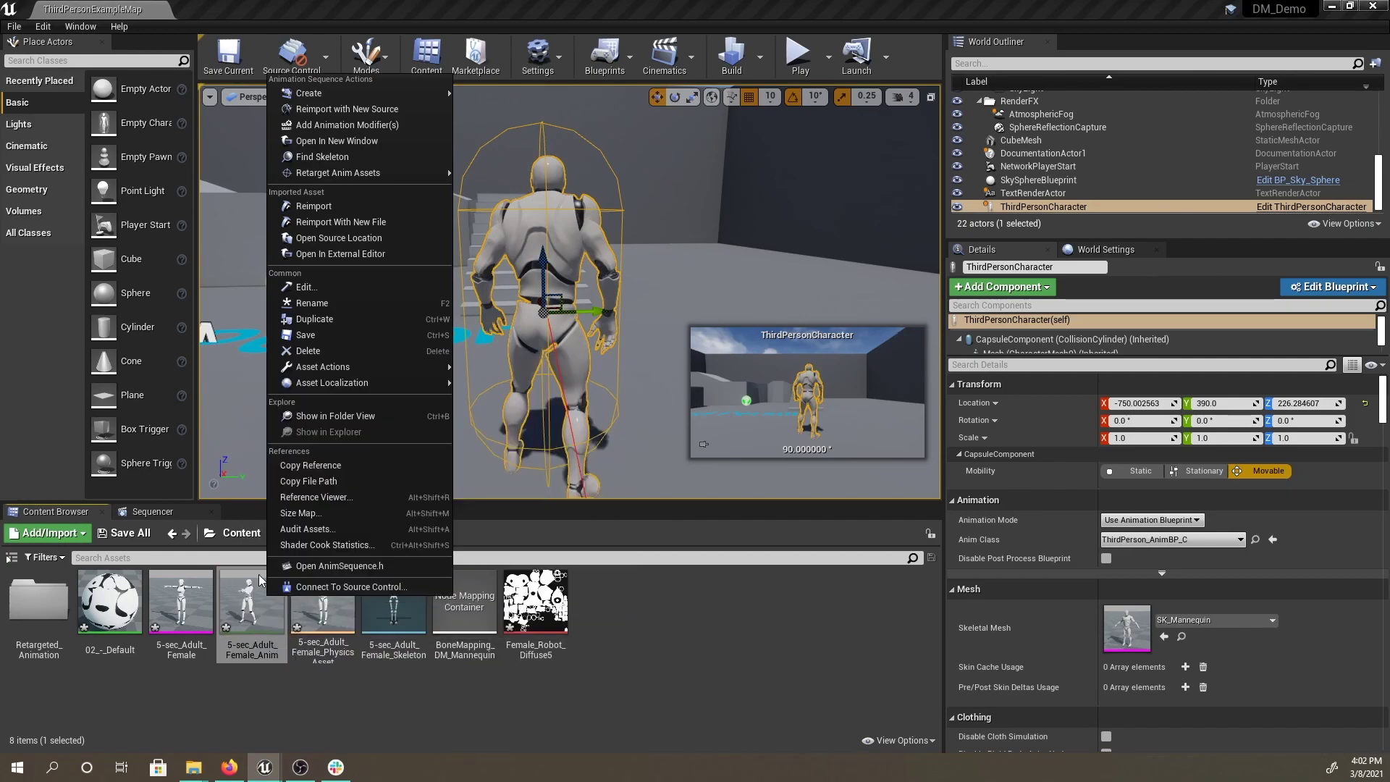
{"action": "mouse_move", "coordinate": [358, 173]}
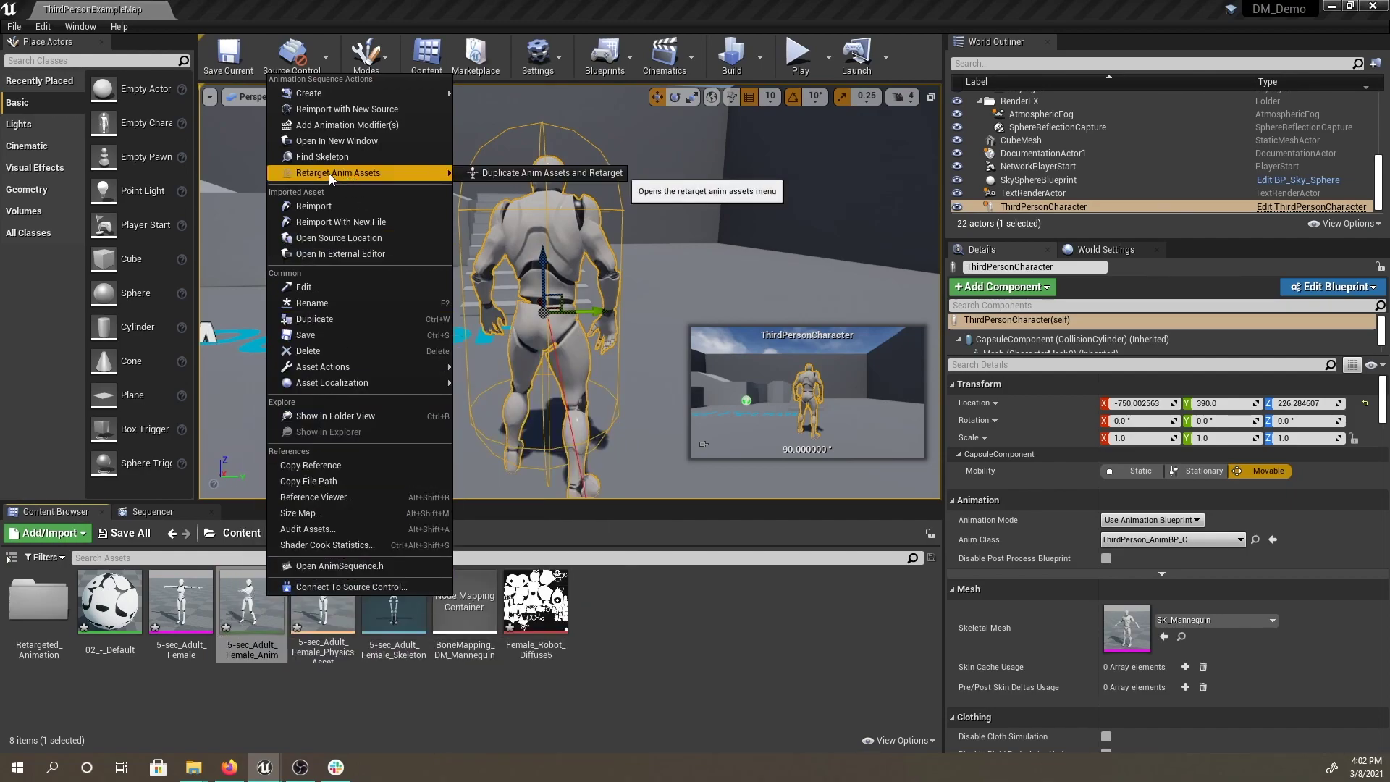
{"action": "left_click", "coordinate": [505, 173]}
{"action": "left_click_drag", "start_coordinate": [684, 181], "coordinate": [543, 97]}
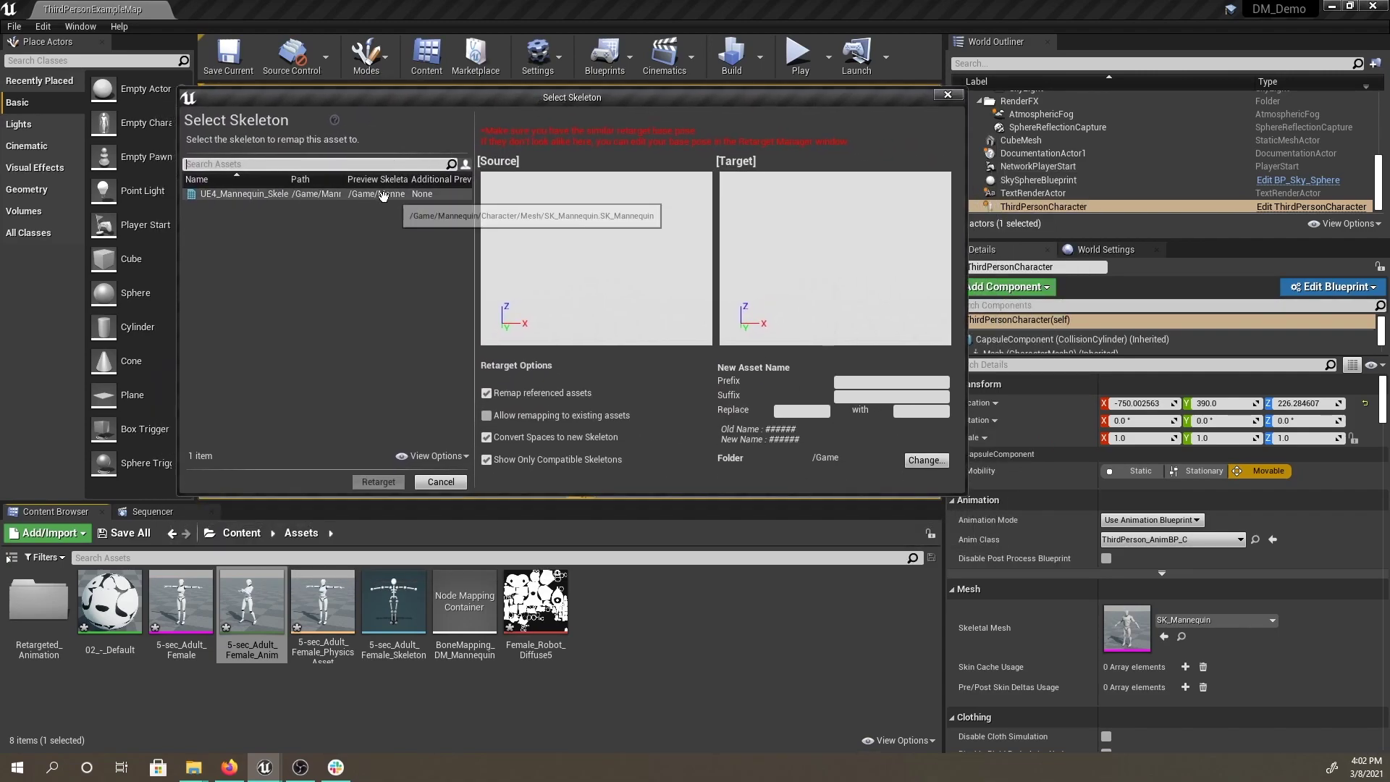
{"action": "left_click", "coordinate": [257, 195]}
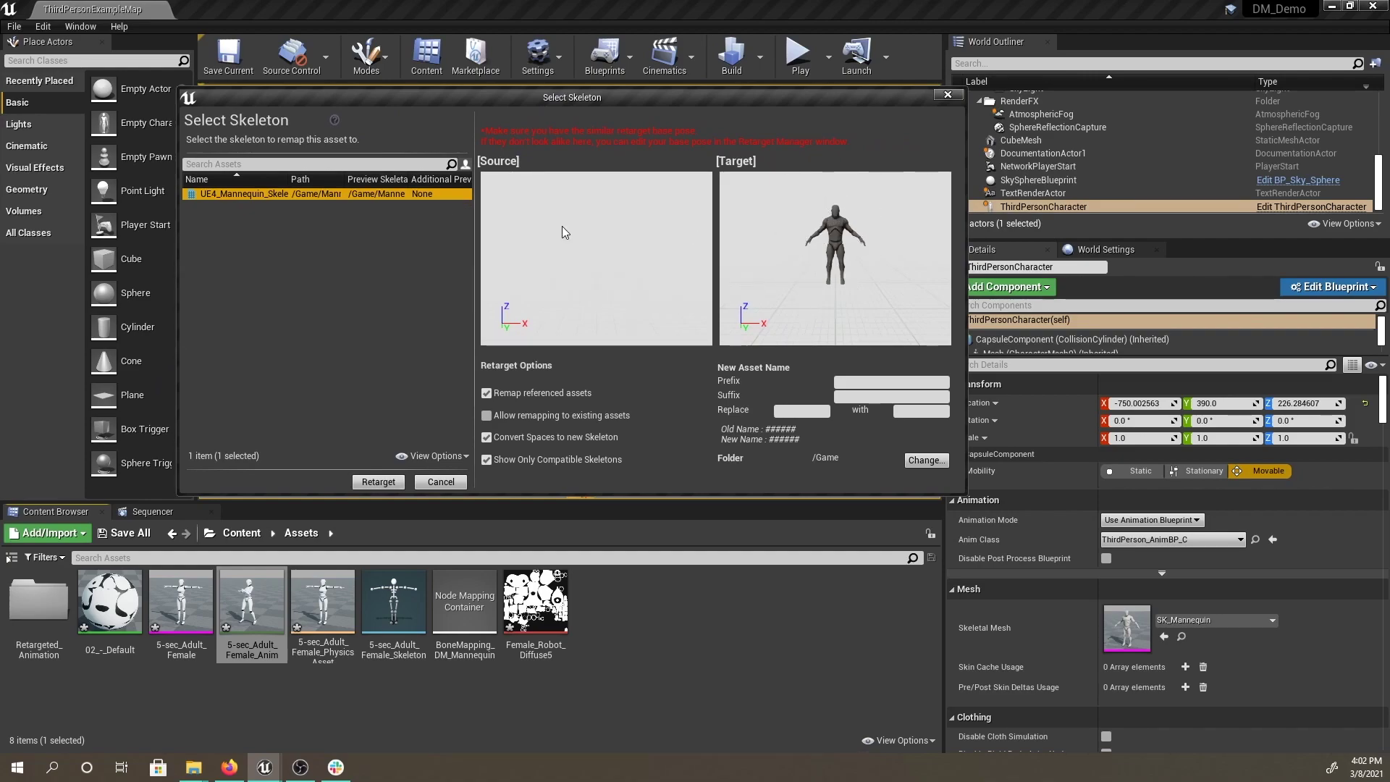
{"action": "left_click", "coordinate": [946, 96]}
- Apply 5-sec_Adult_Female as the female skeleton's preview mesh, then return to the level editor
{"action": "mouse_move", "coordinate": [264, 764]}
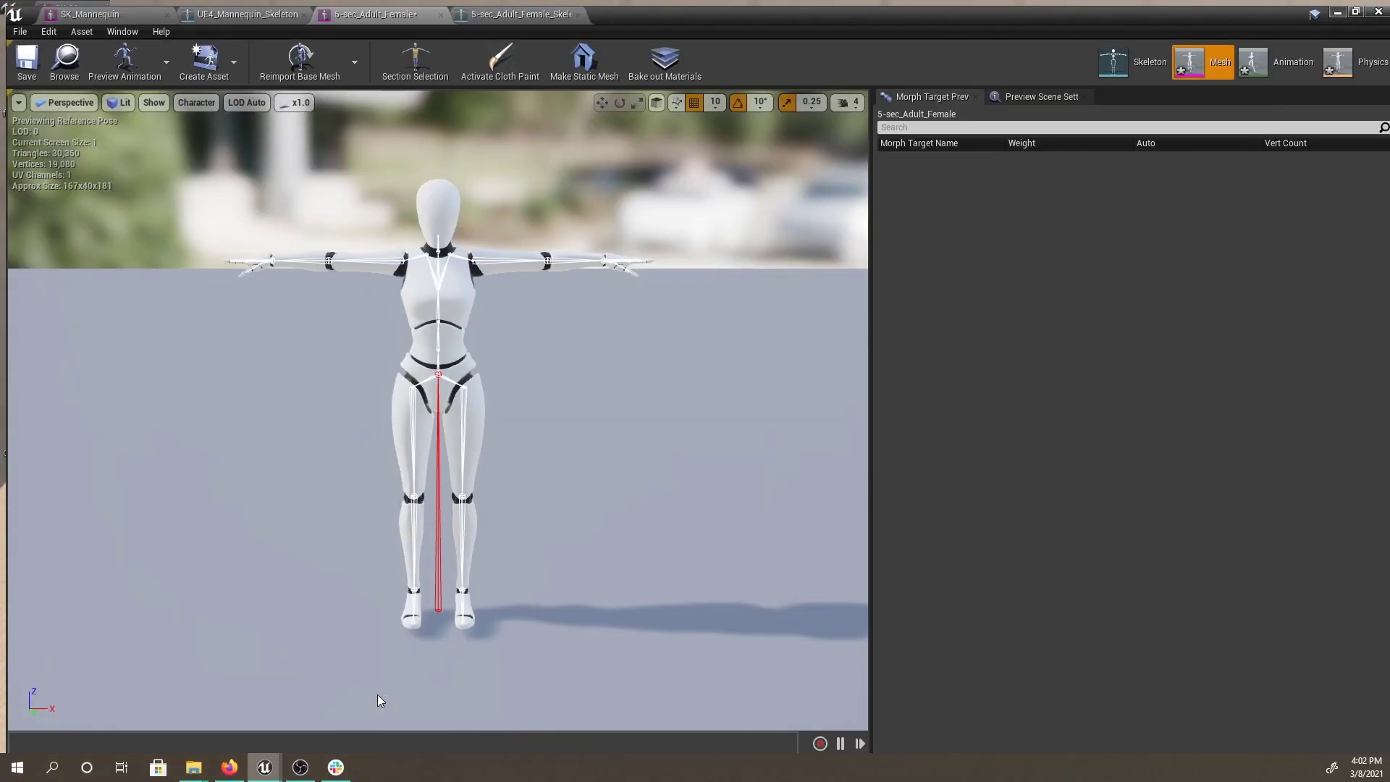
{"action": "left_click", "coordinate": [377, 700]}
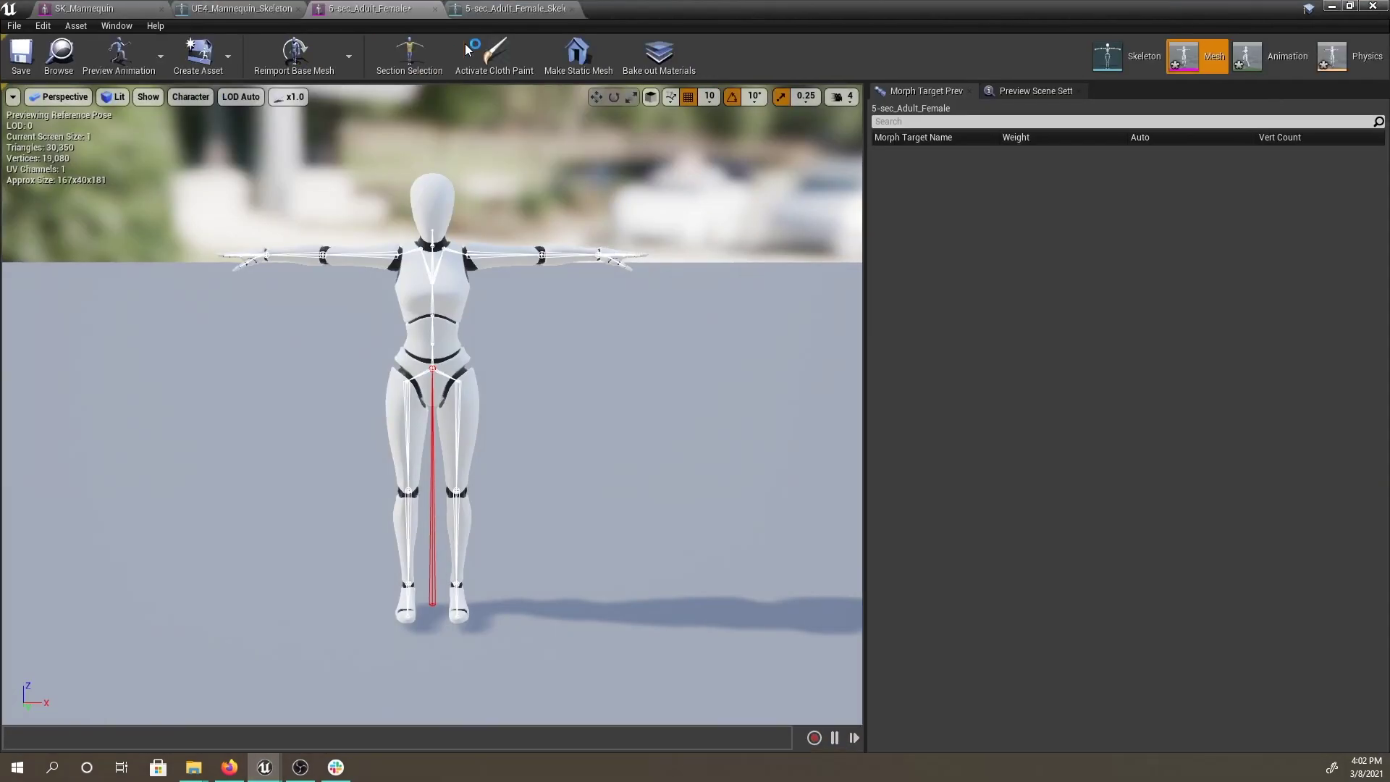
{"action": "left_click", "coordinate": [514, 9]}
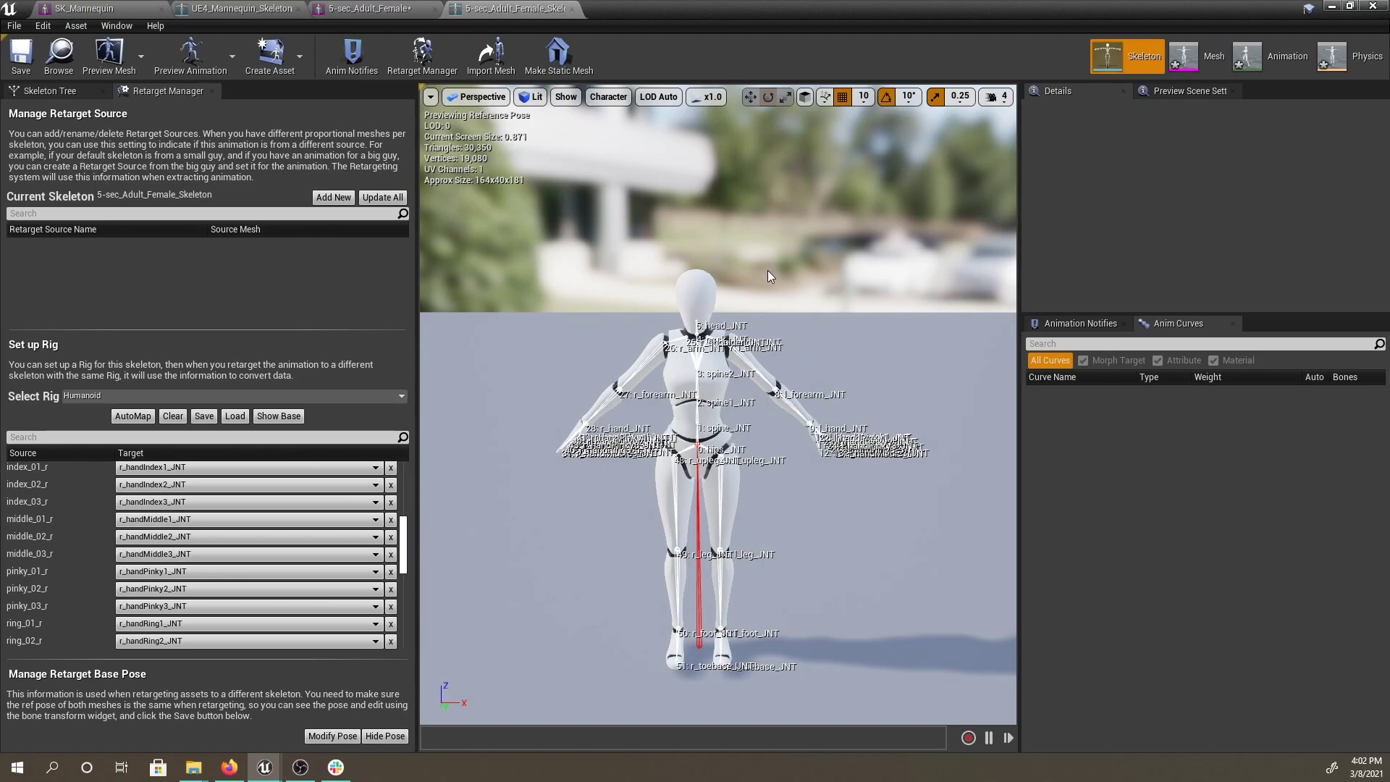
{"action": "left_click", "coordinate": [667, 306]}
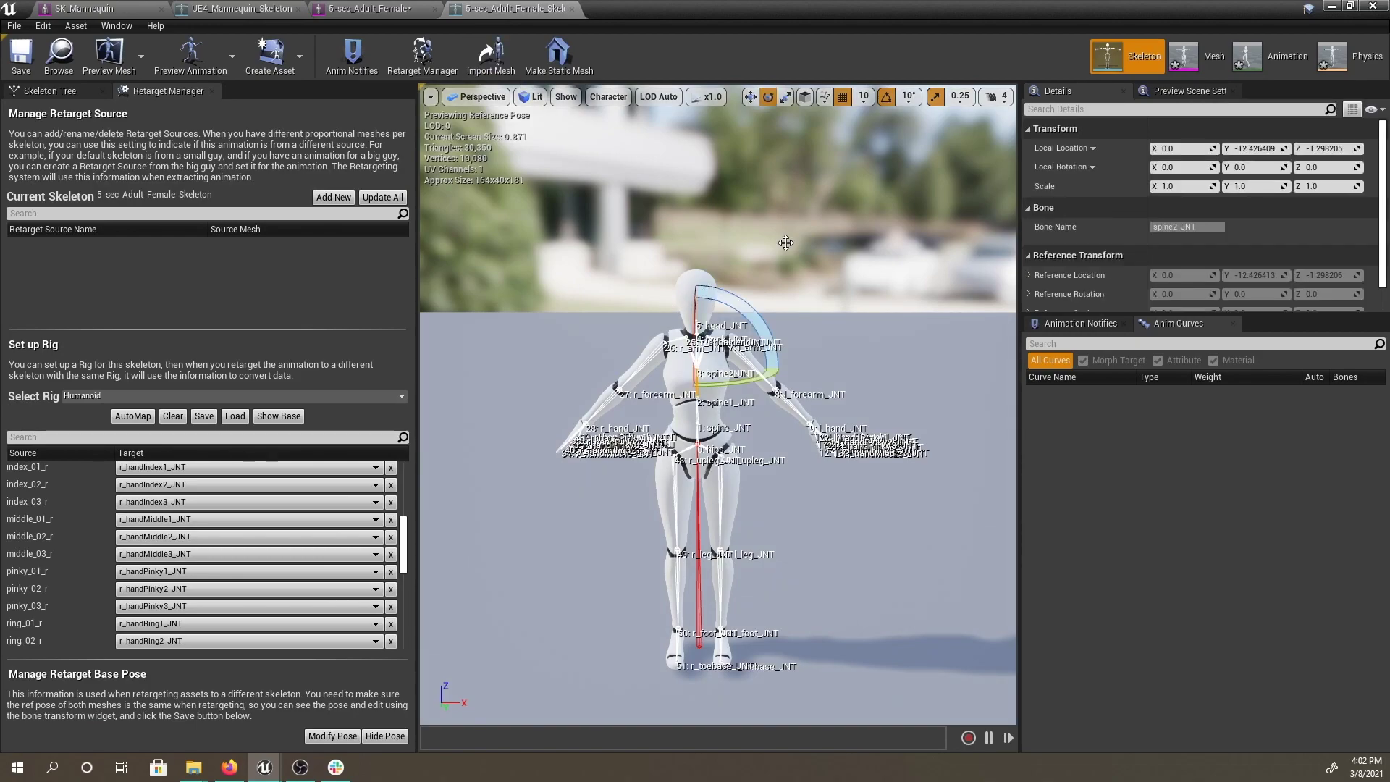
{"action": "left_click", "coordinate": [1208, 91]}
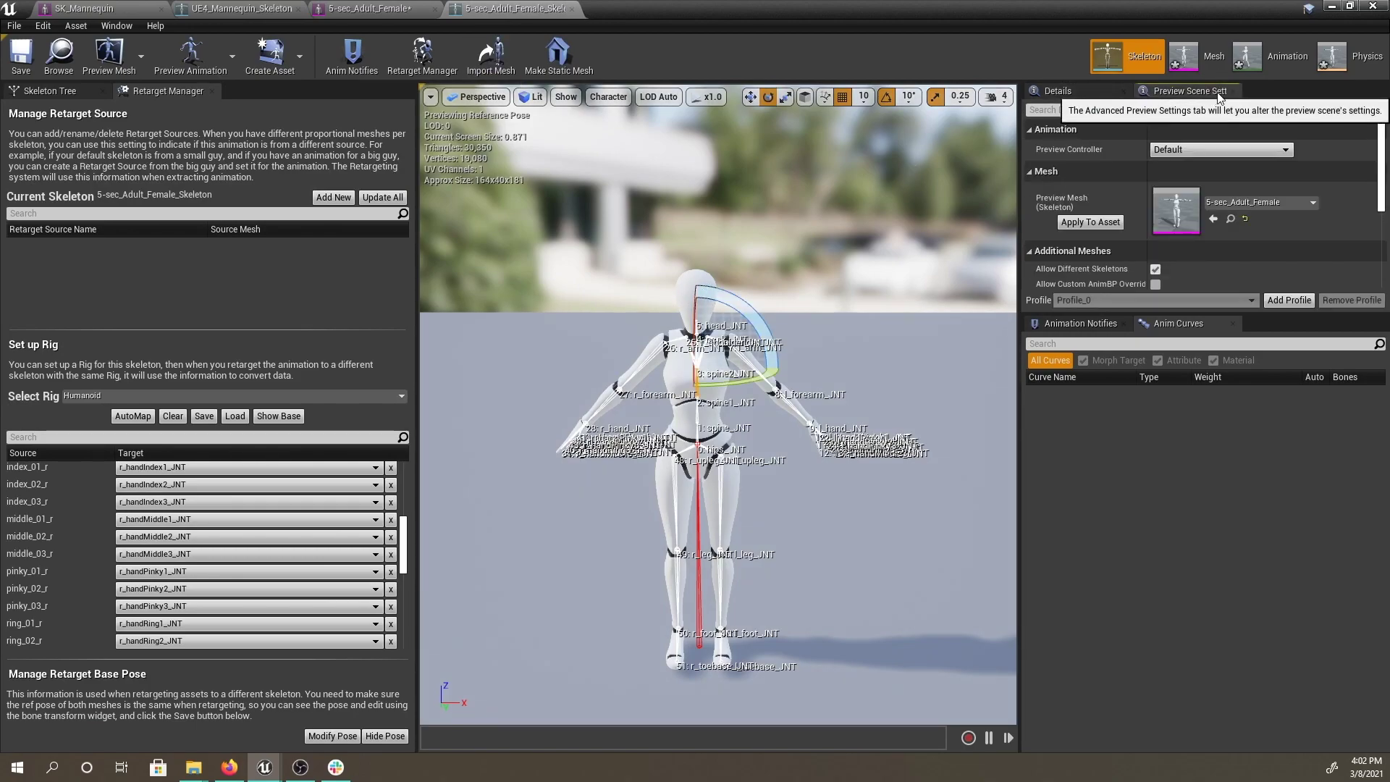
{"action": "left_click", "coordinate": [1084, 225]}
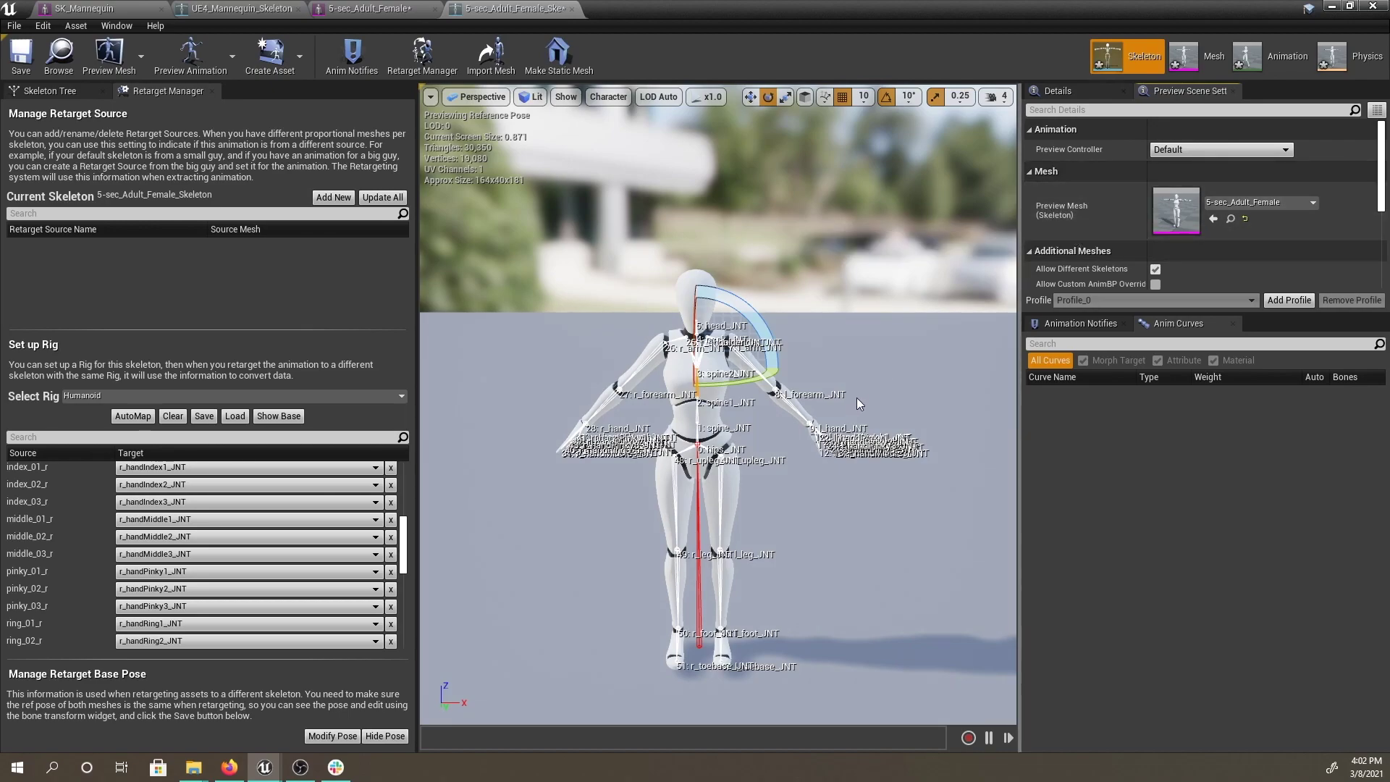
{"action": "left_click", "coordinate": [1335, 10]}
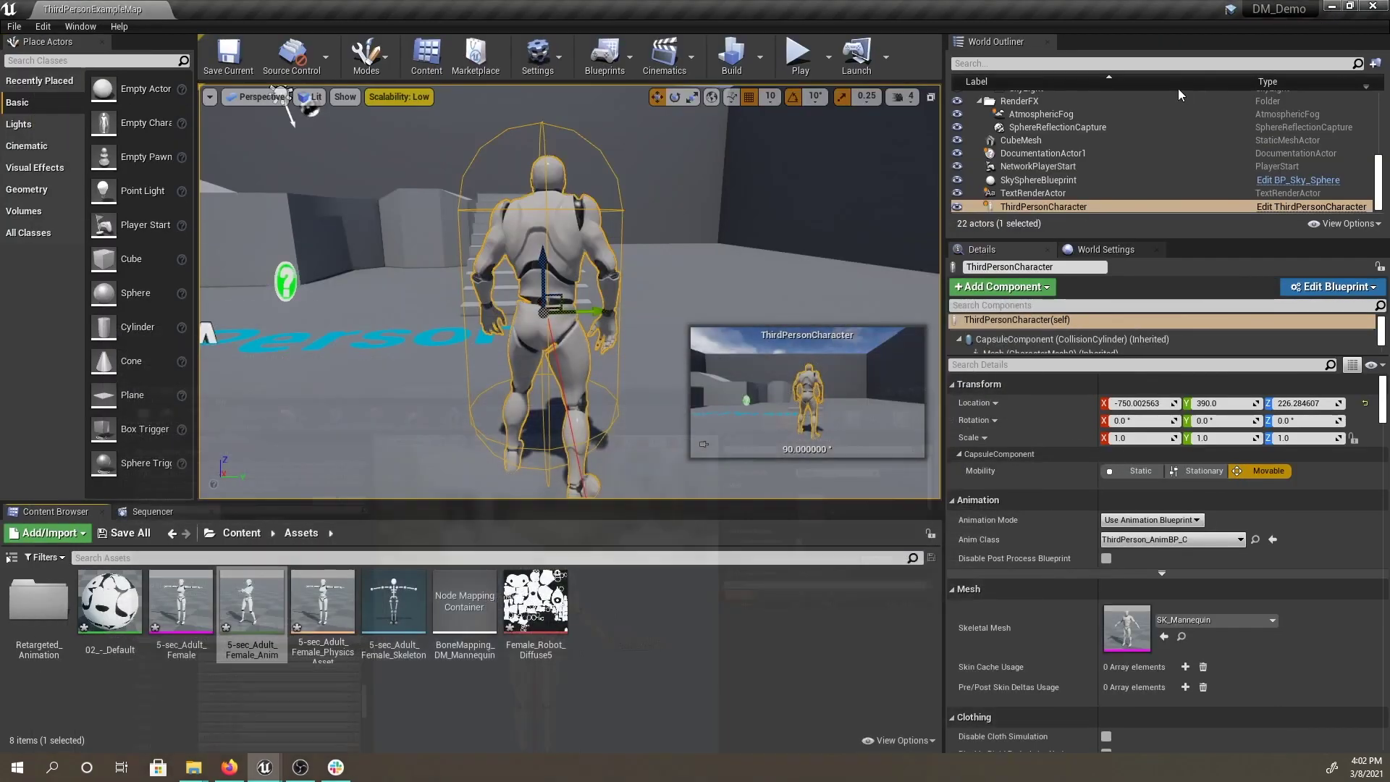
- Duplicate and retarget 5-sec_Adult_Female_Anim onto UE4_Mannequin_Skeleton, saving it in Retargeted_Animation
{"action": "right_click", "coordinate": [258, 587]}
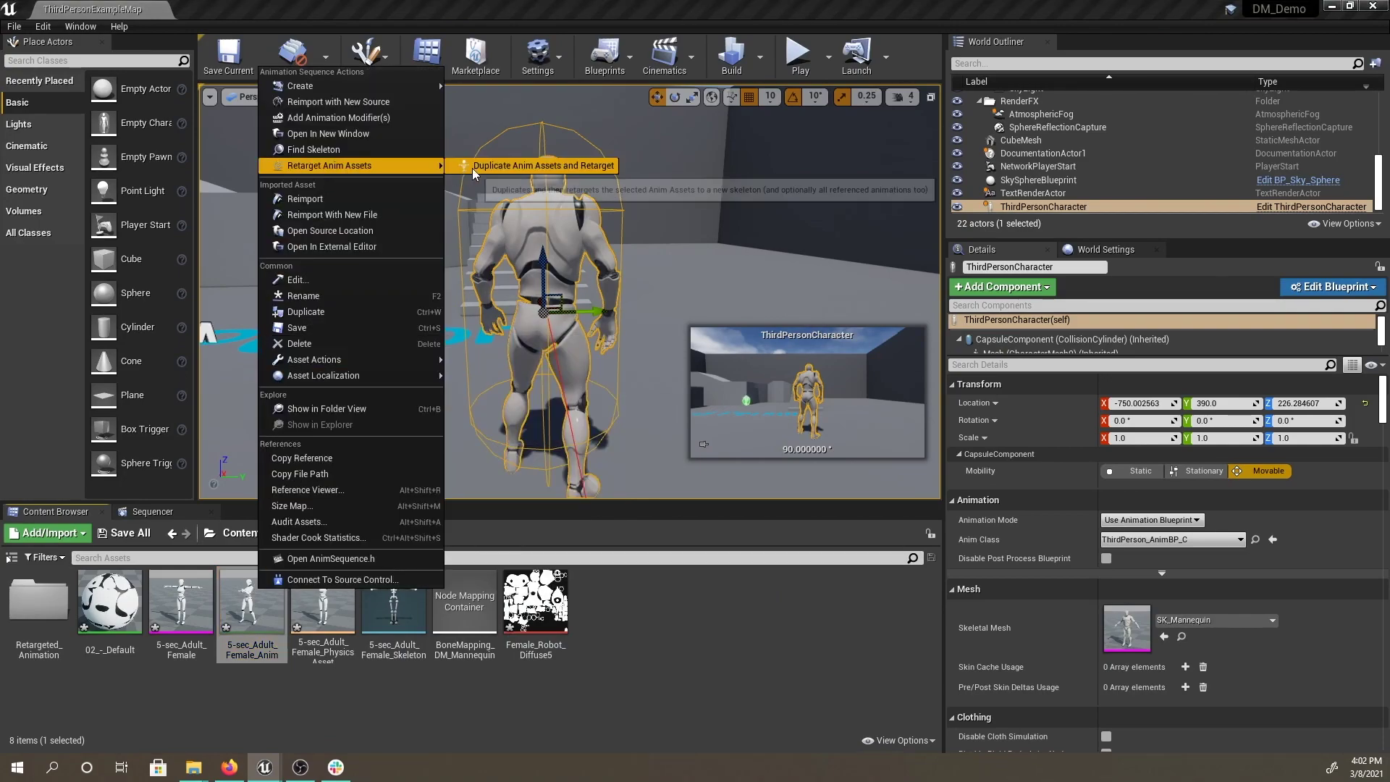
{"action": "left_click", "coordinate": [474, 168]}
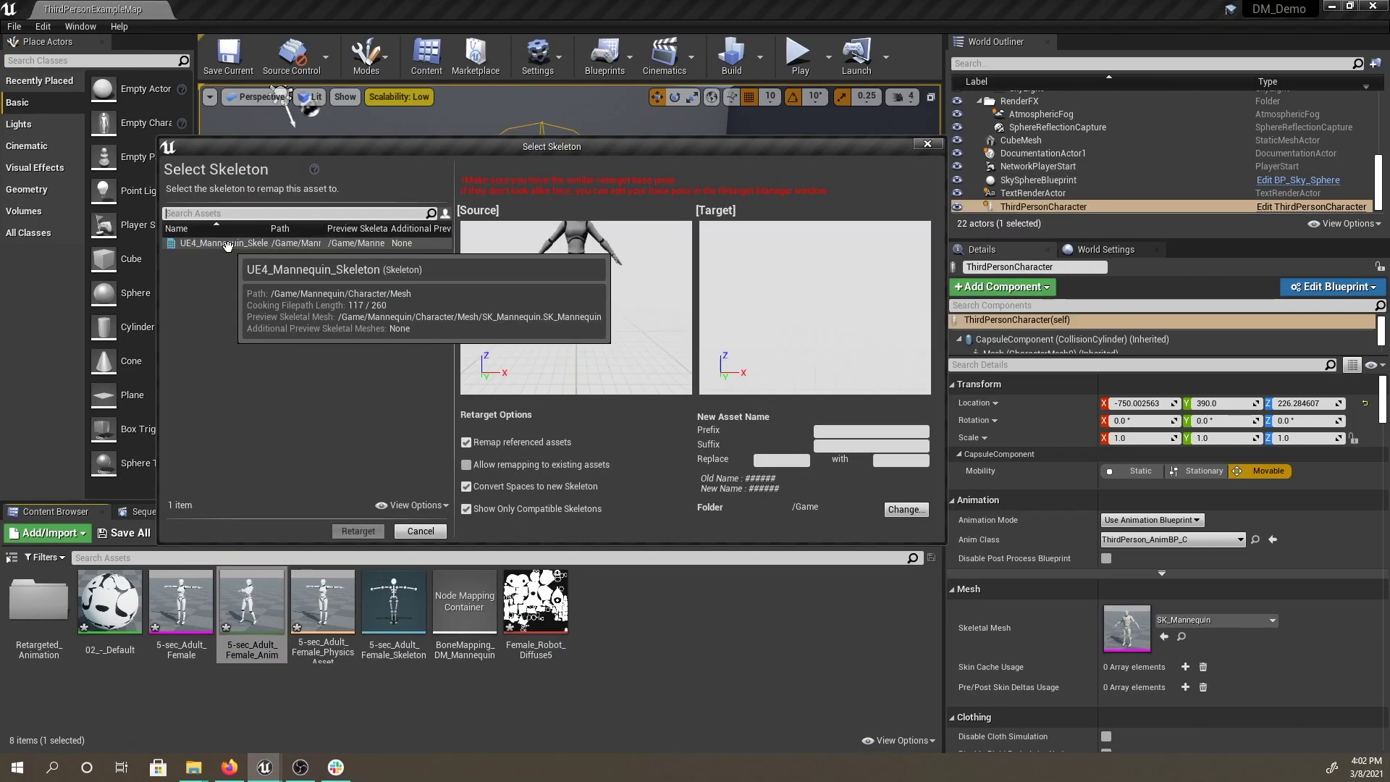
{"action": "left_click", "coordinate": [275, 243]}
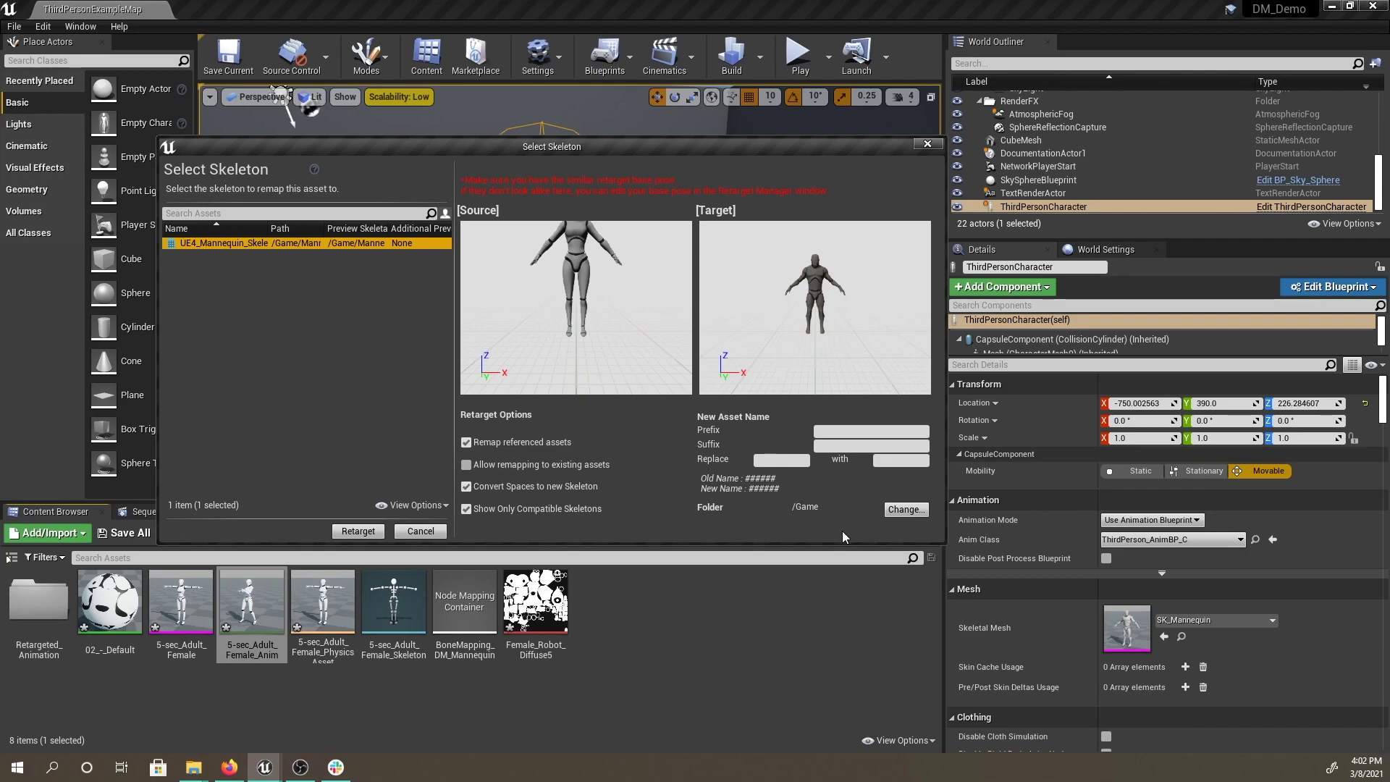
{"action": "left_click", "coordinate": [898, 510]}
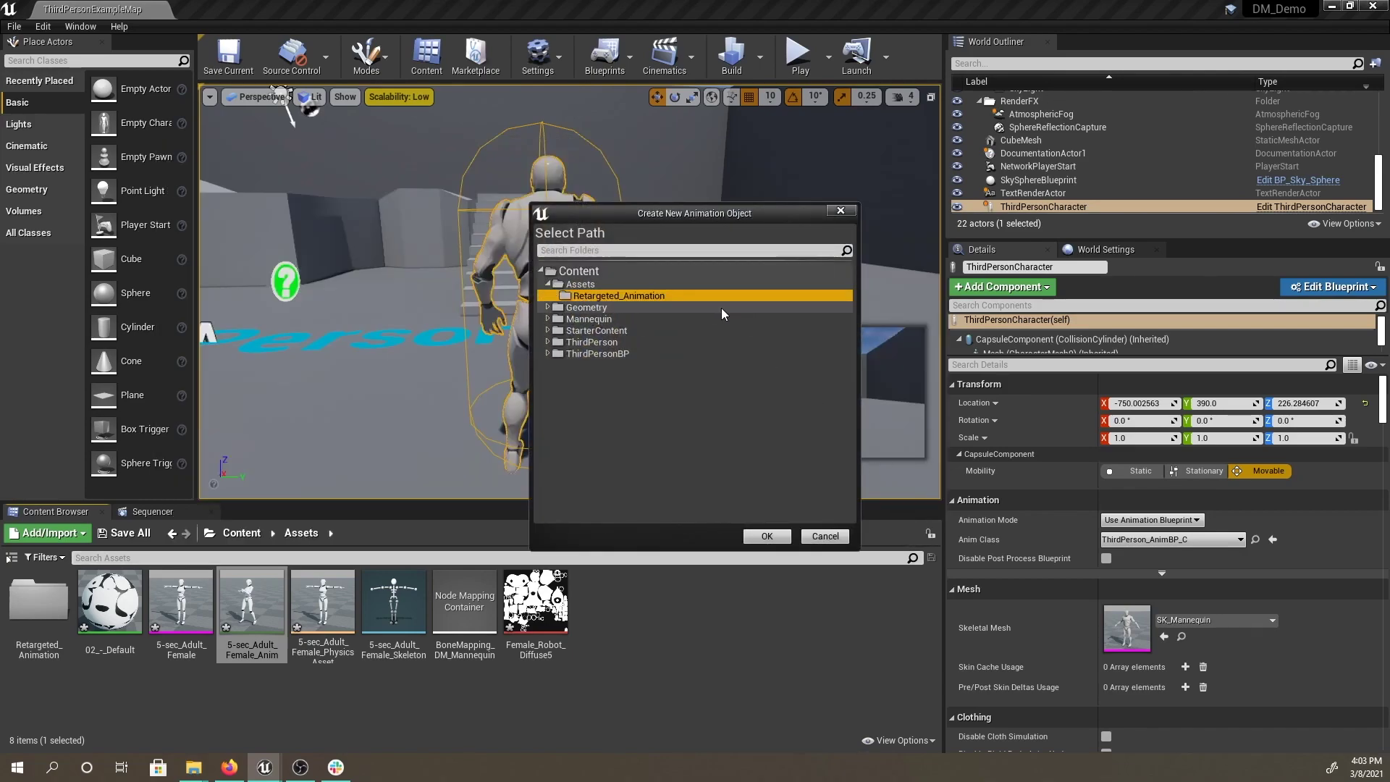
{"action": "left_click", "coordinate": [774, 538]}
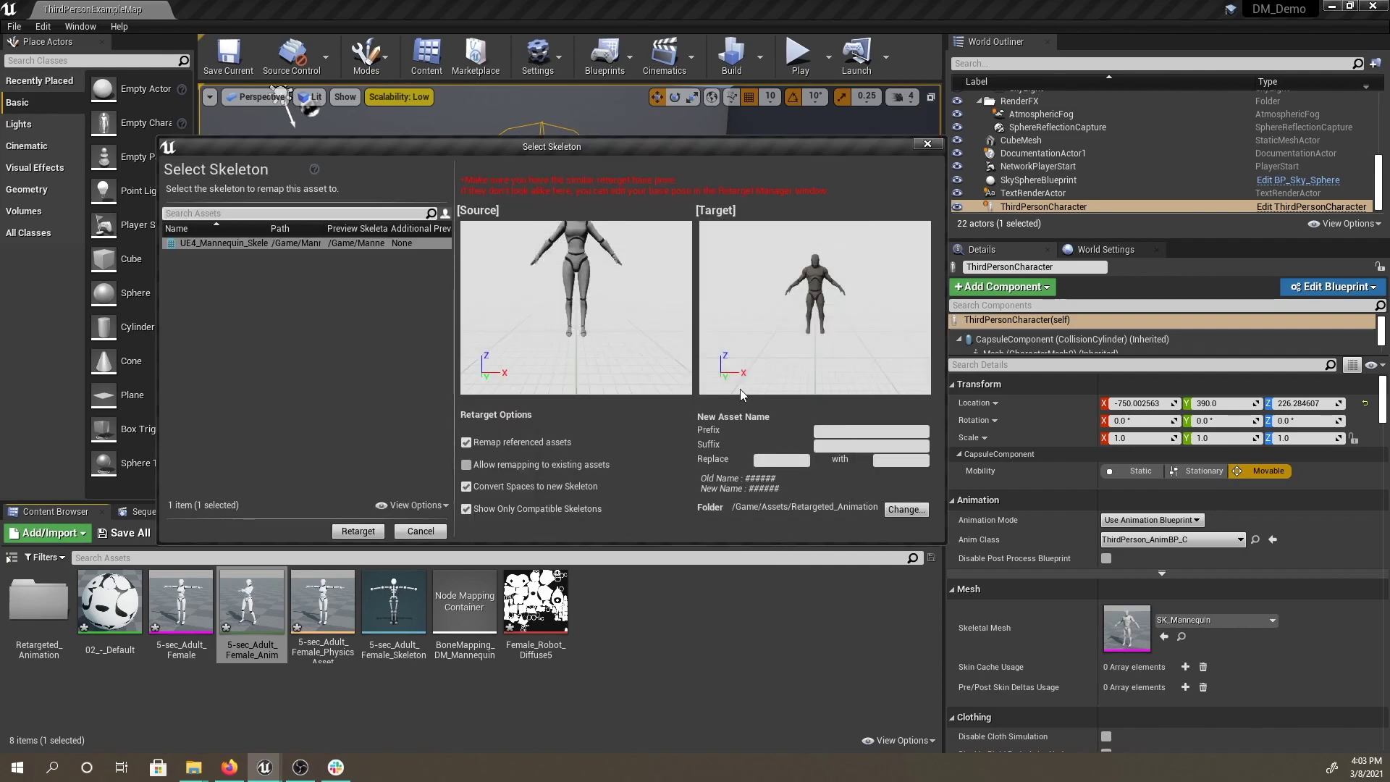
{"action": "left_click", "coordinate": [357, 531]}
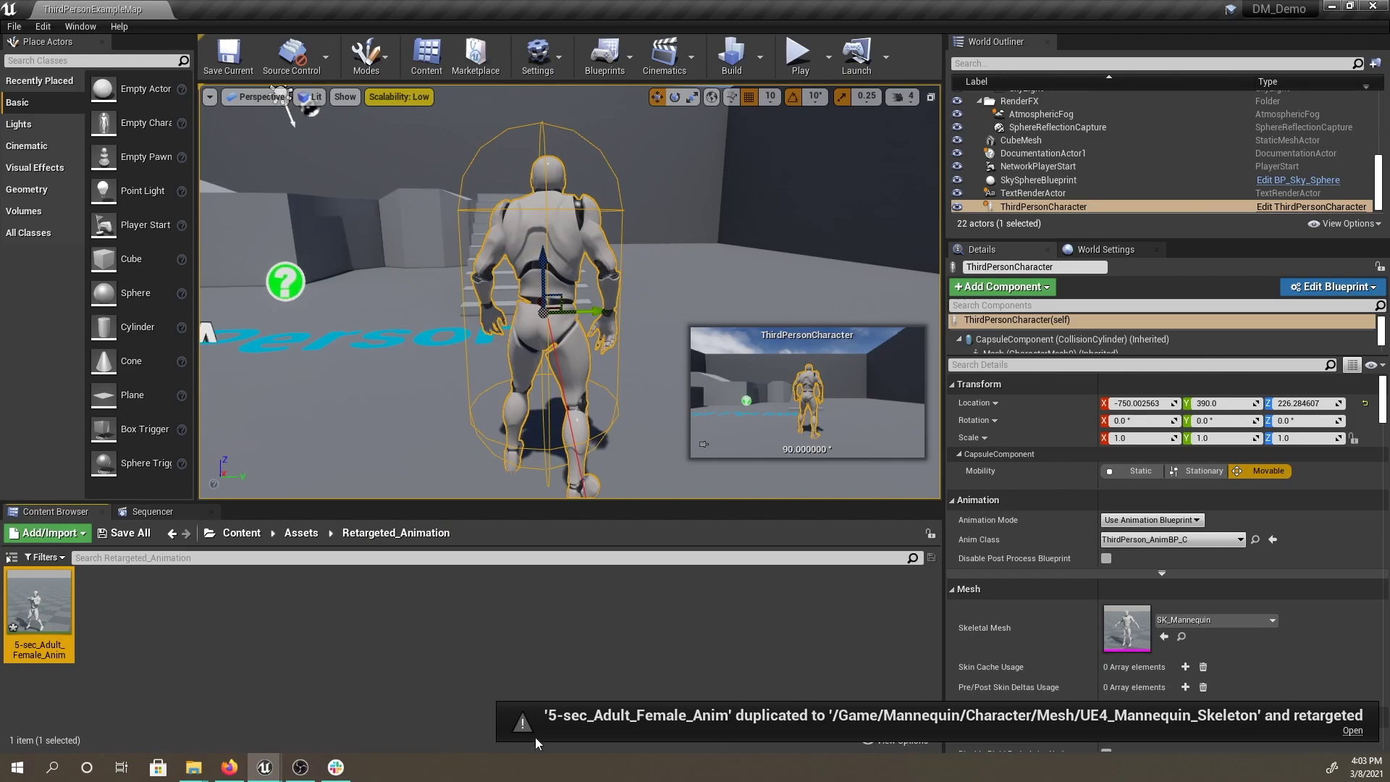
- Open the retargeted 5-sec_Adult_Female_Anim from the Content Browser for preview
{"action": "double_click", "coordinate": [39, 608]}
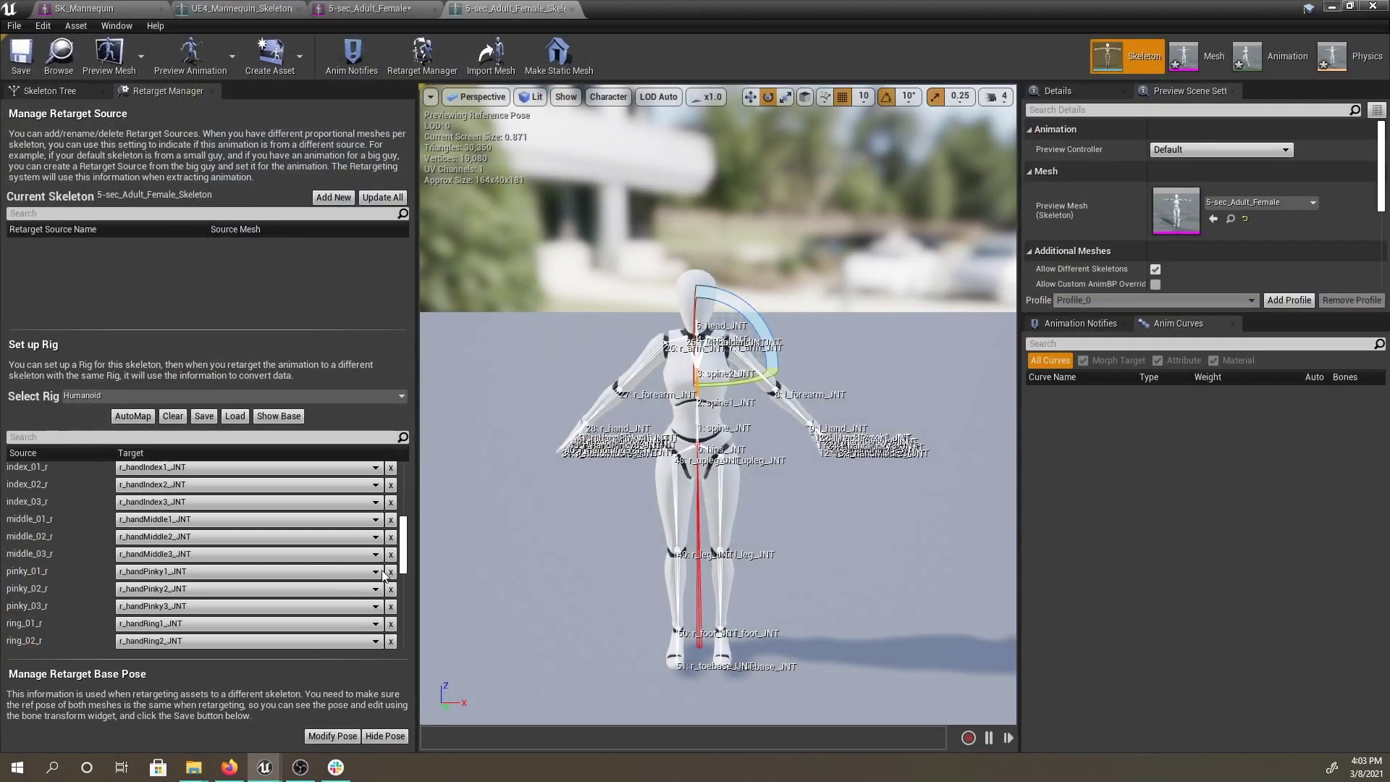